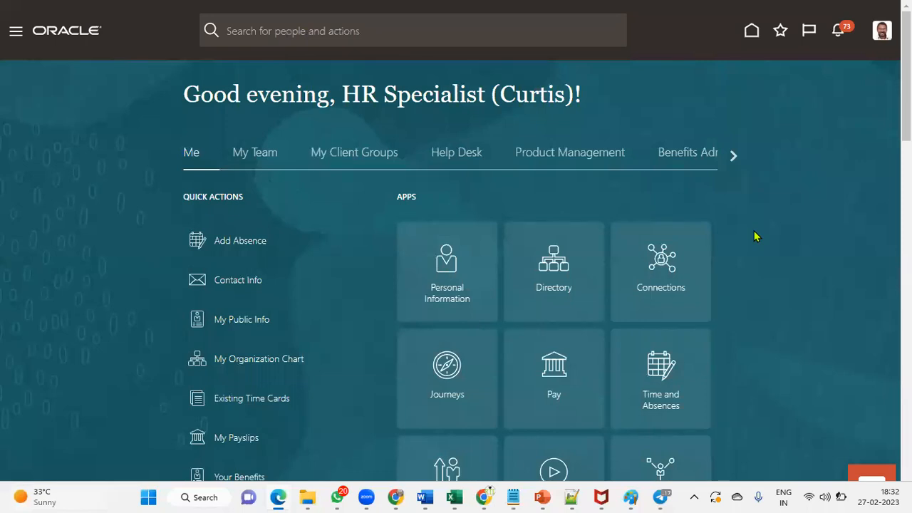
# Step: Switch from the HCM home page to the Assignments_2023_March Excel workbook
pyautogui.hotkey('alt', 'Tab')
pyautogui.hotkey('alt', 'Tab')
pyautogui.hotkey('alt', 'Tab')
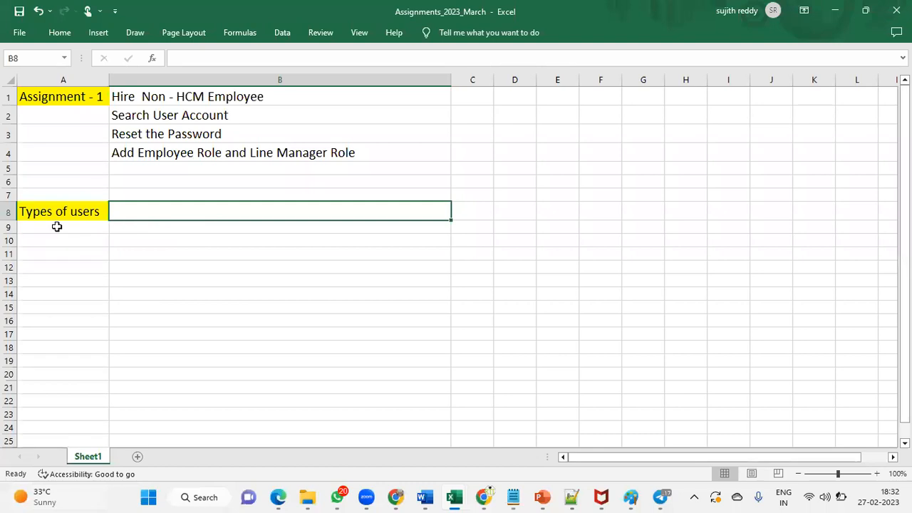
# Step: Enter Heritage Foods Pvt LTd in F8 and Retail Business in G8, widening columns F and G
pyautogui.click(479, 207)
pyautogui.click(600, 206)
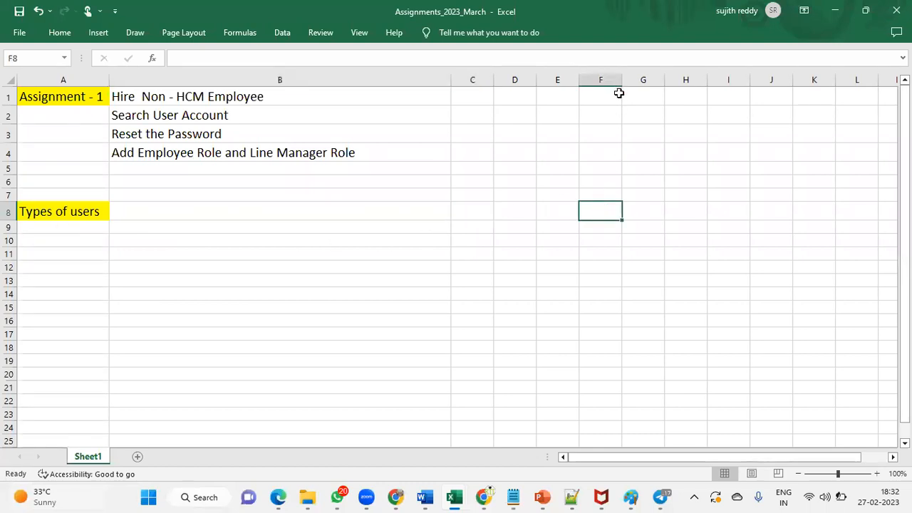
pyautogui.moveTo(621, 78); pyautogui.dragTo(711, 86)
pyautogui.write('H')
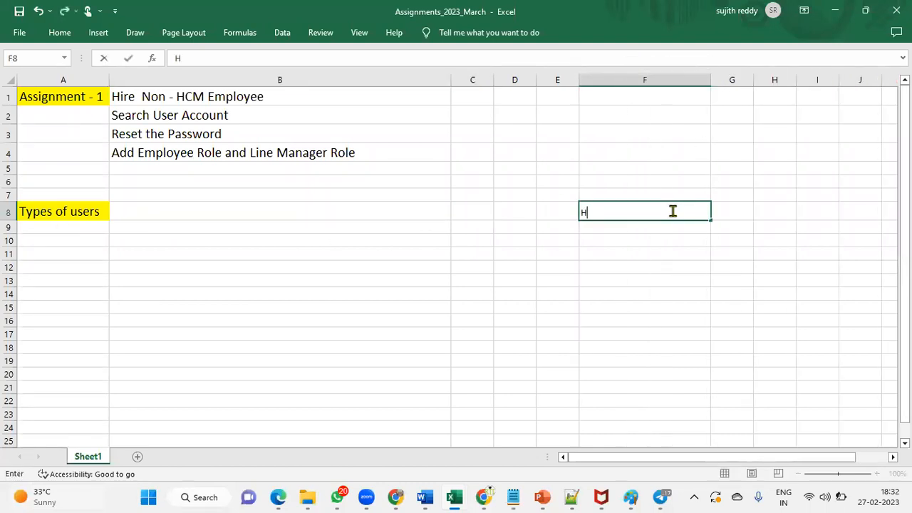
pyautogui.write('eritage Foods')
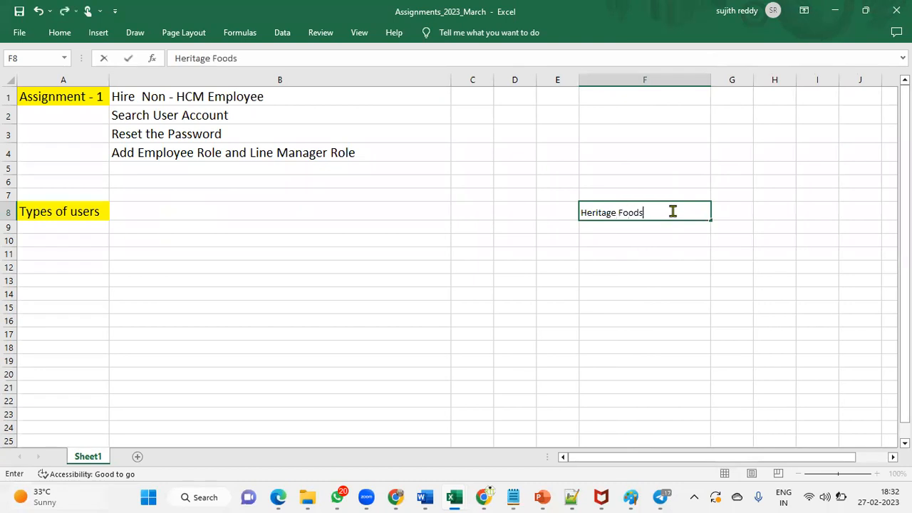
pyautogui.write(' Pvt LTd')
pyautogui.click(676, 229)
pyautogui.click(669, 211)
pyautogui.click(735, 216)
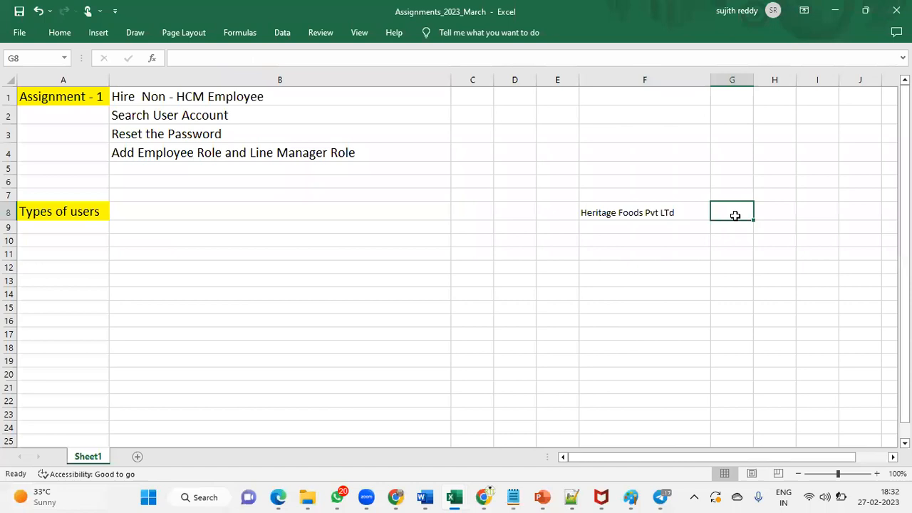
pyautogui.write('Retail Business')
pyautogui.press('Return')
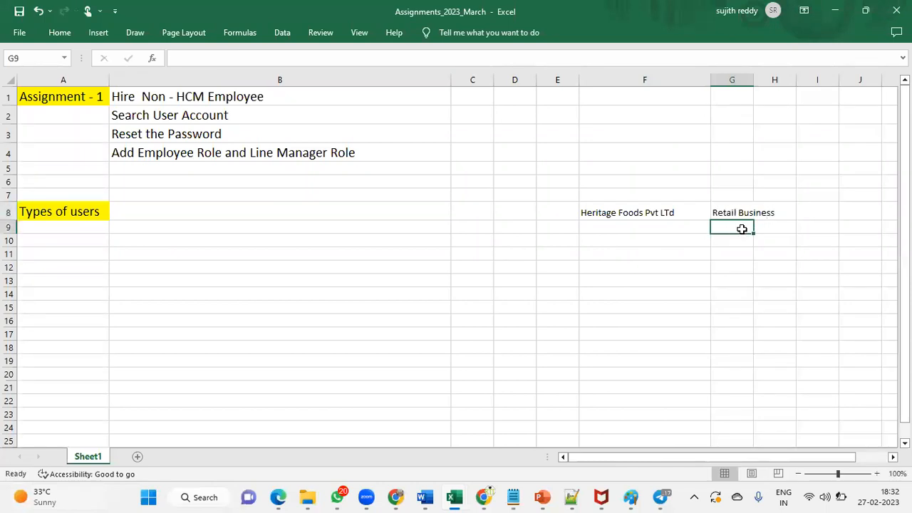
pyautogui.click(743, 213)
pyautogui.moveTo(753, 81); pyautogui.dragTo(796, 94)
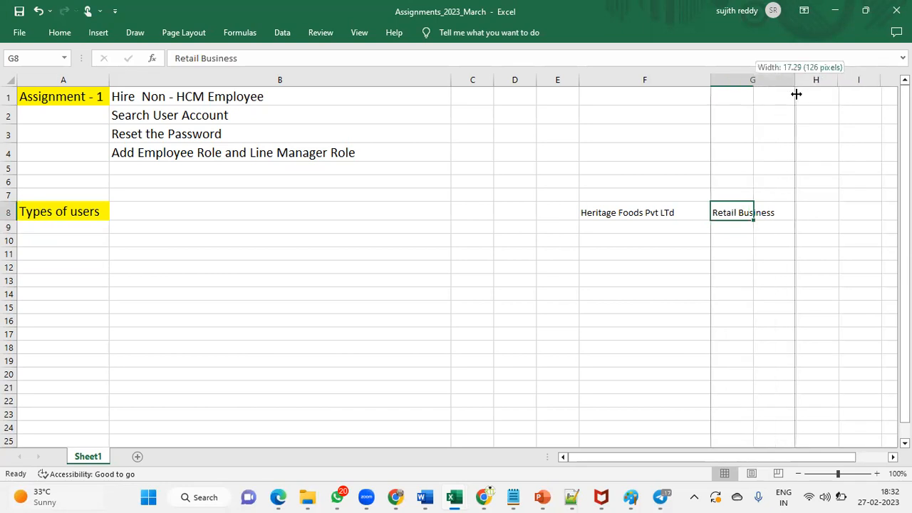
pyautogui.click(696, 210)
pyautogui.click(780, 208)
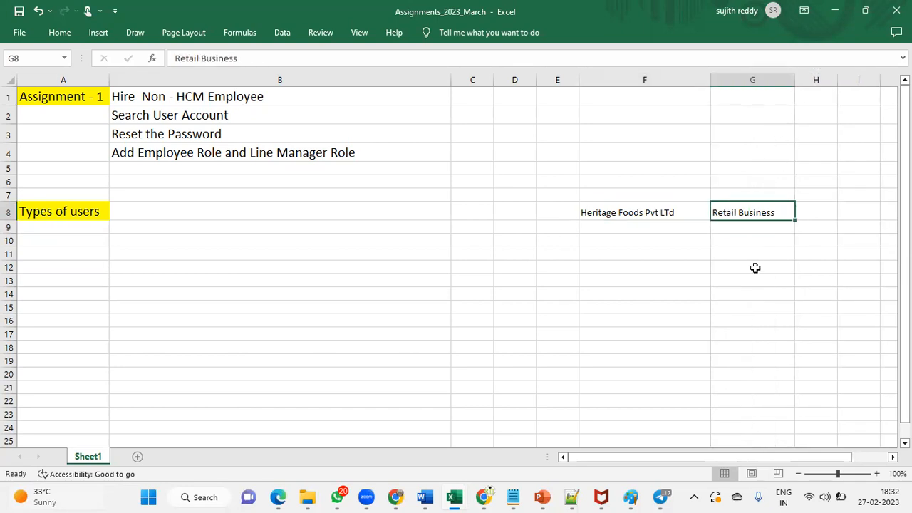
# Step: Enter 300 Branches in G9, 30 Emp in H9 and 9000 in I9, widening column I
pyautogui.click(773, 227)
pyautogui.write('300 Branches')
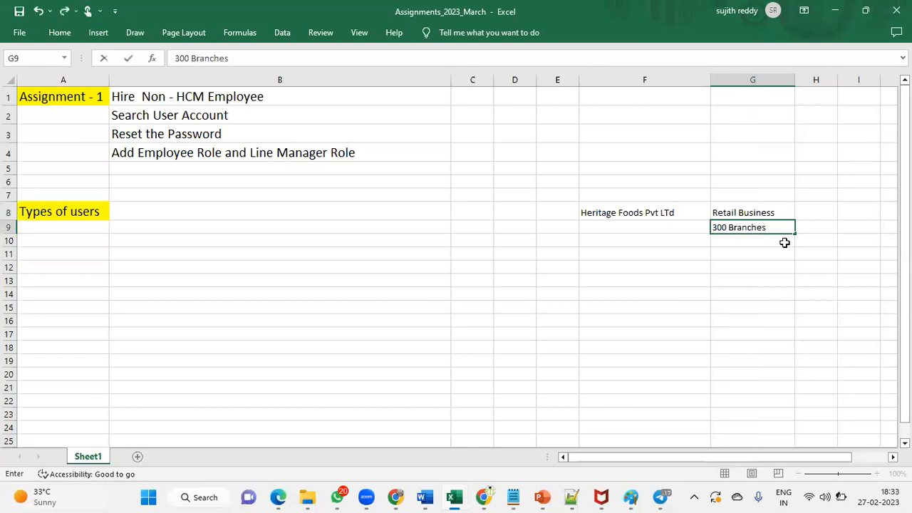
pyautogui.press('Return')
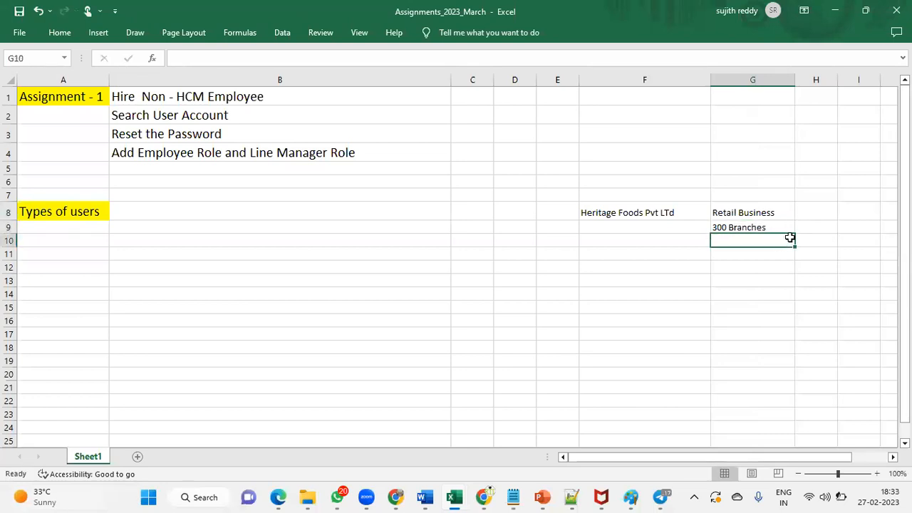
pyautogui.click(802, 227)
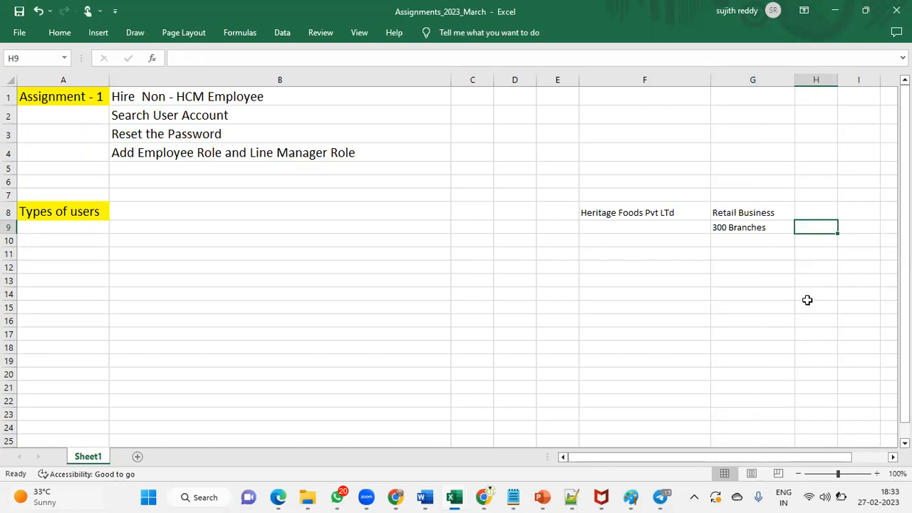
pyautogui.write('30 Emp')
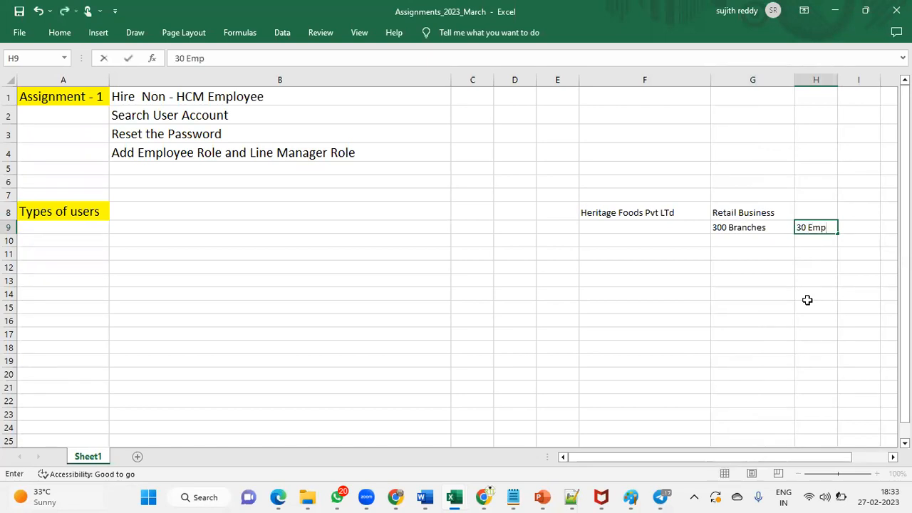
pyautogui.press('Return')
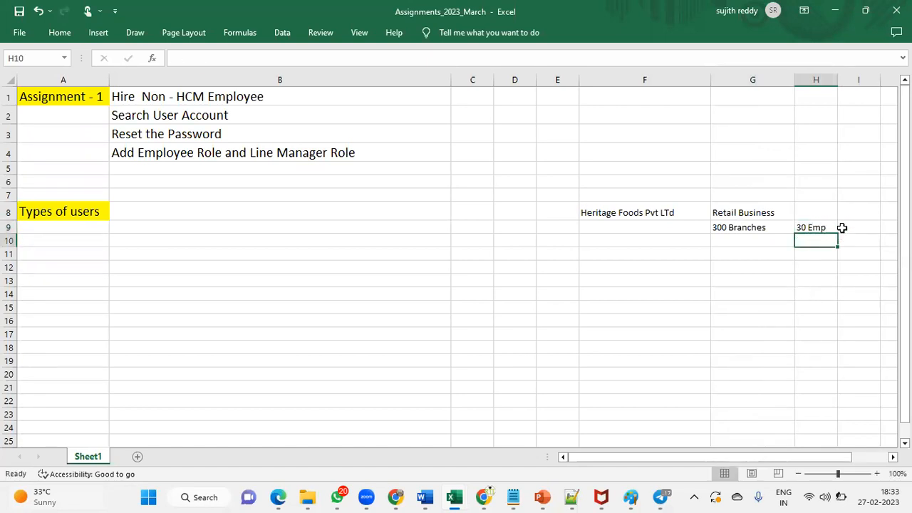
pyautogui.click(855, 228)
pyautogui.moveTo(881, 80); pyautogui.dragTo(896, 80)
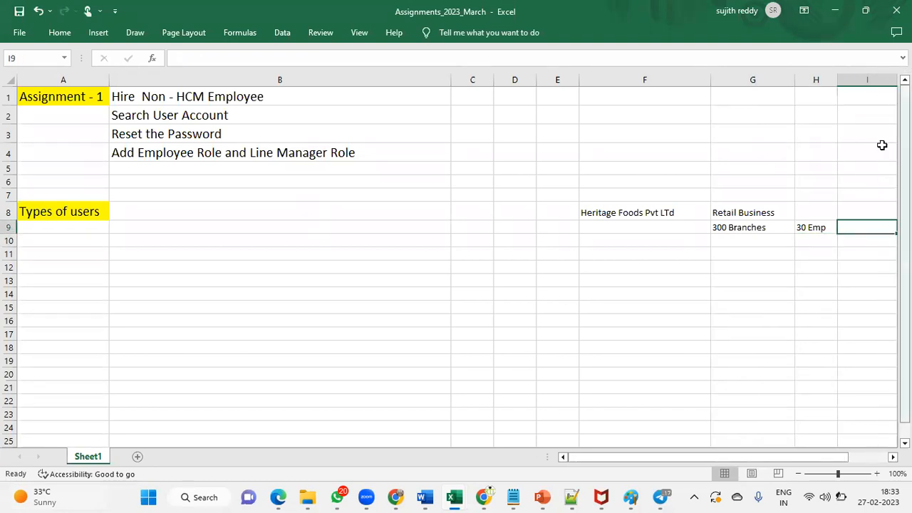
pyautogui.write('9000')
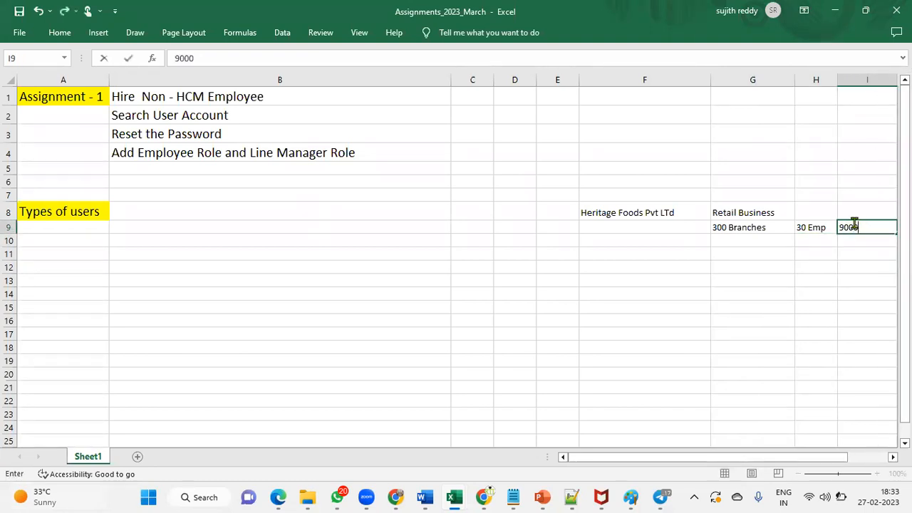
pyautogui.press('Return')
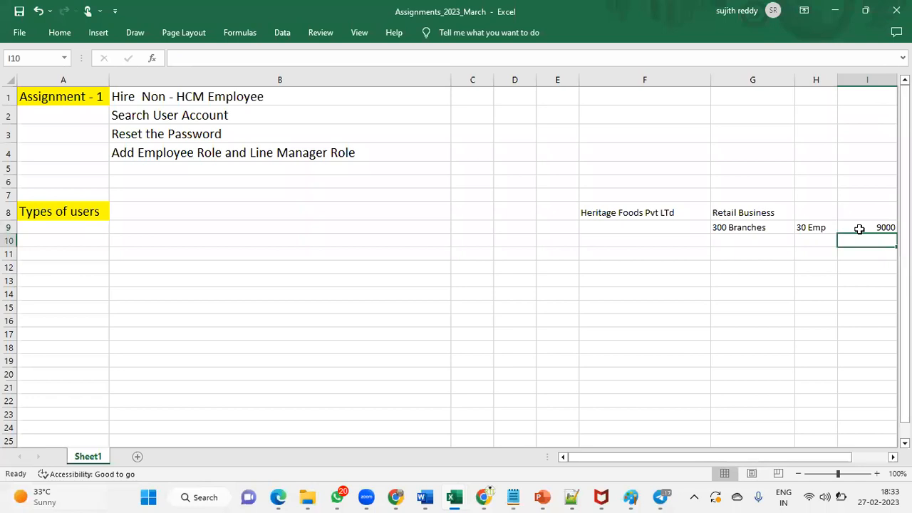
# Step: Left-align the 9000 value and hide the empty columns C–E
pyautogui.click(859, 228)
pyautogui.click(57, 32)
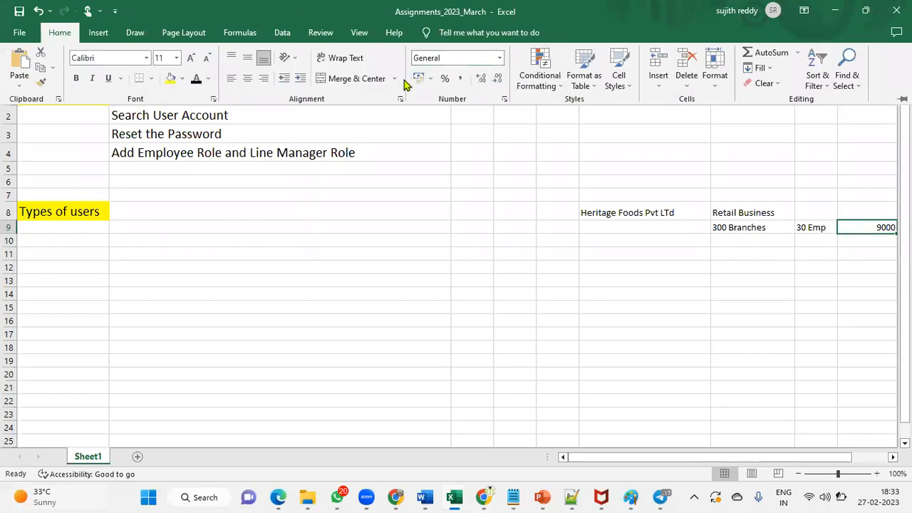
pyautogui.click(231, 78)
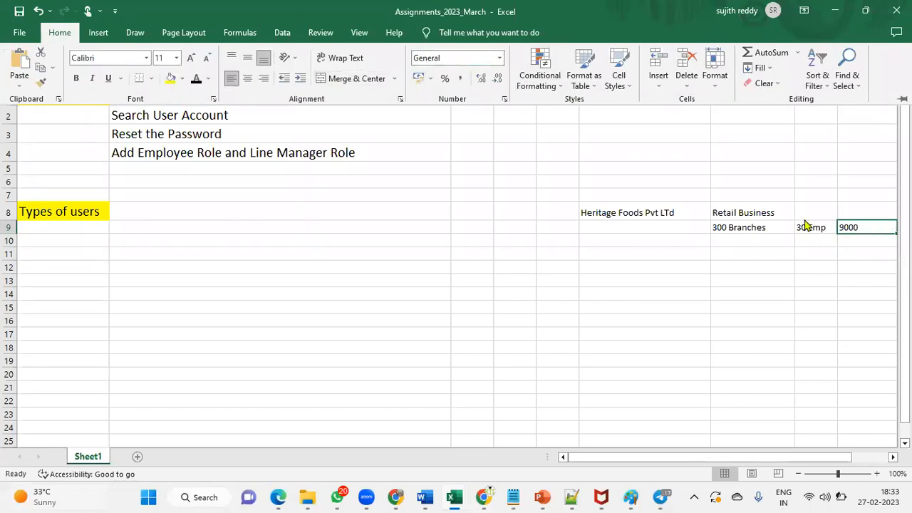
pyautogui.click(849, 228)
pyautogui.press('Left')
pyautogui.click(863, 229)
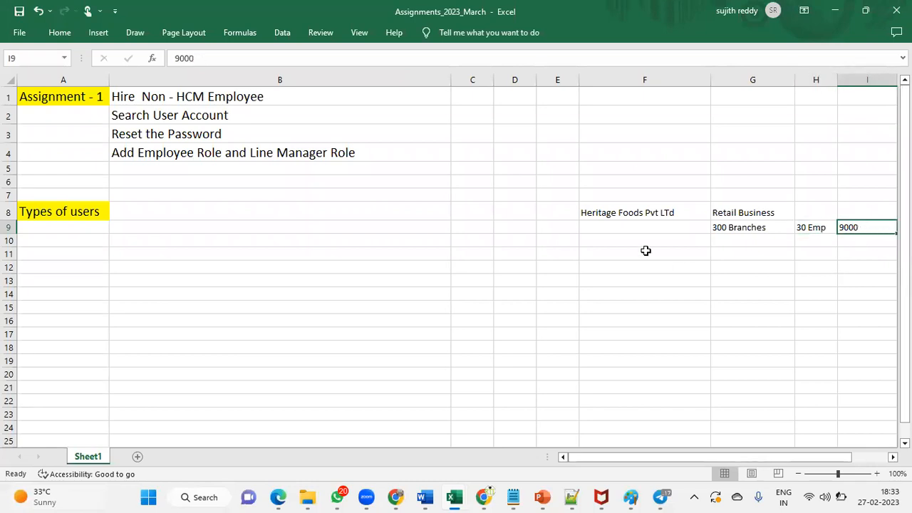
pyautogui.moveTo(579, 79); pyautogui.dragTo(448, 75)
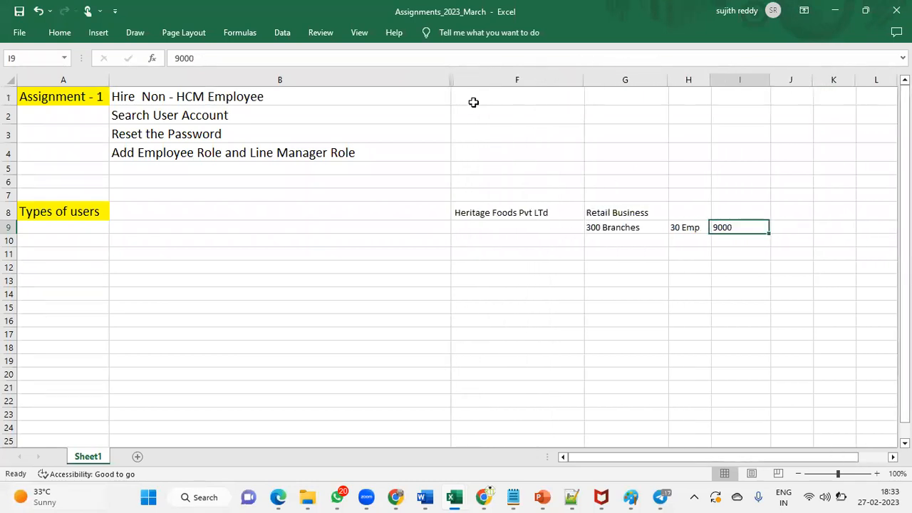
pyautogui.click(630, 246)
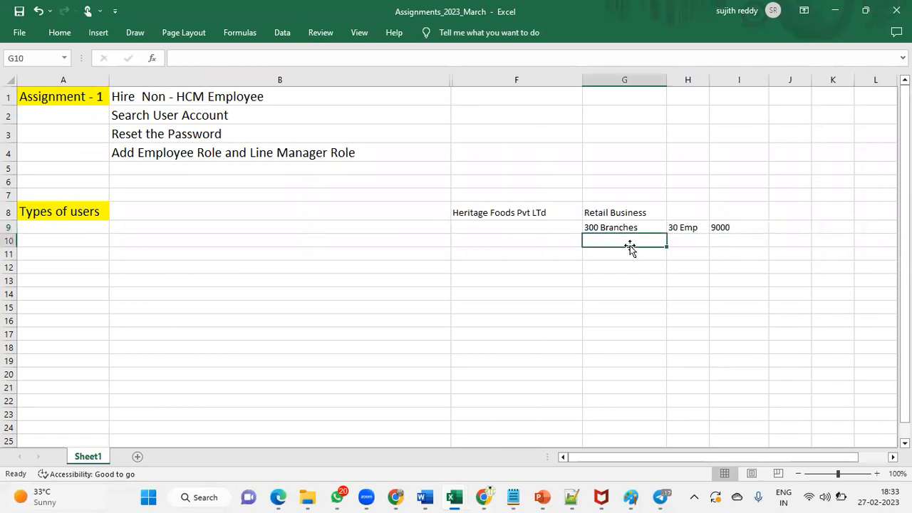
pyautogui.click(682, 229)
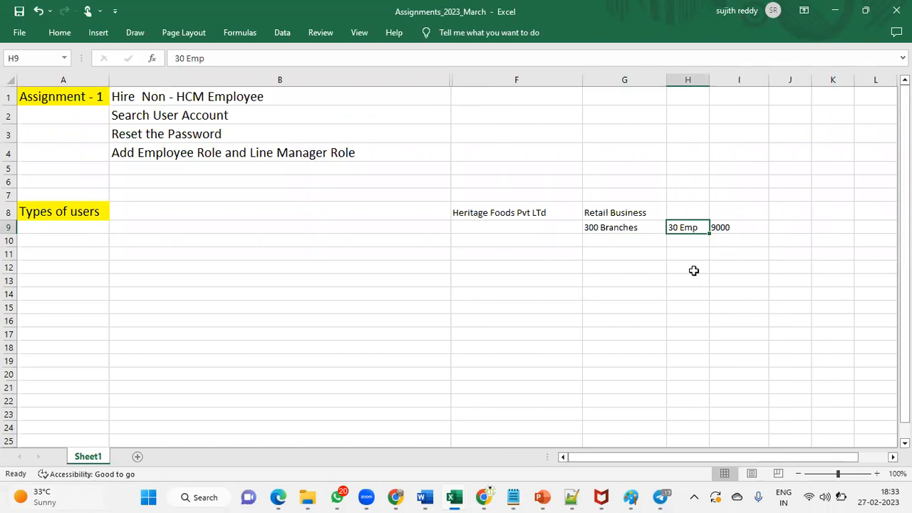
# Step: Fill cell F8 (Heritage Foods Pvt LTd) with yellow
pyautogui.click(536, 213)
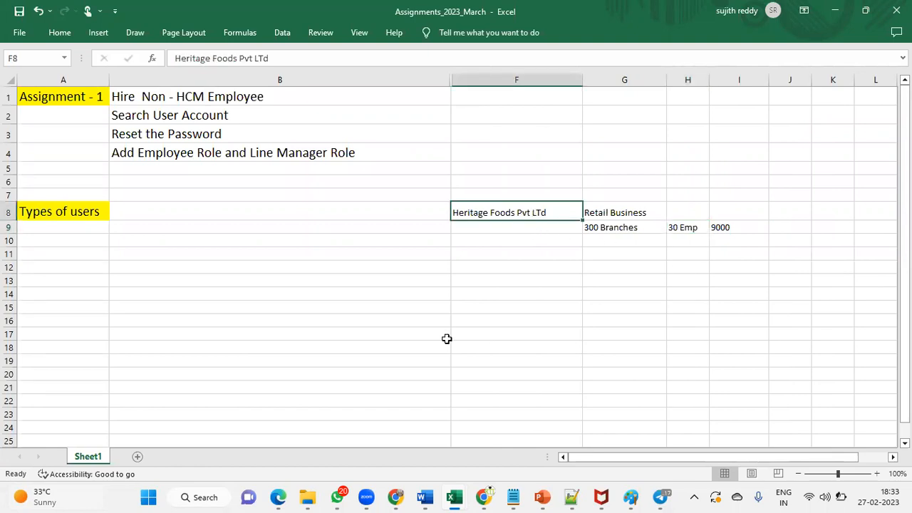
pyautogui.click(59, 33)
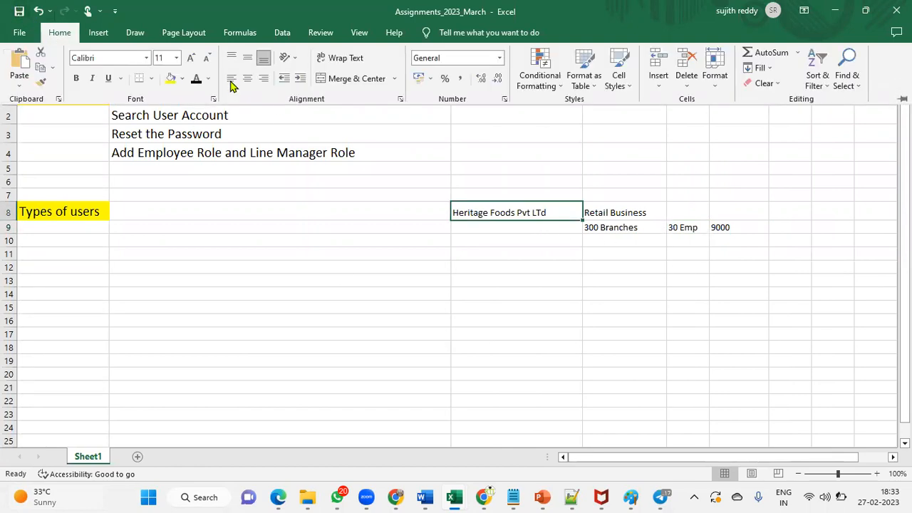
pyautogui.click(171, 78)
pyautogui.click(514, 217)
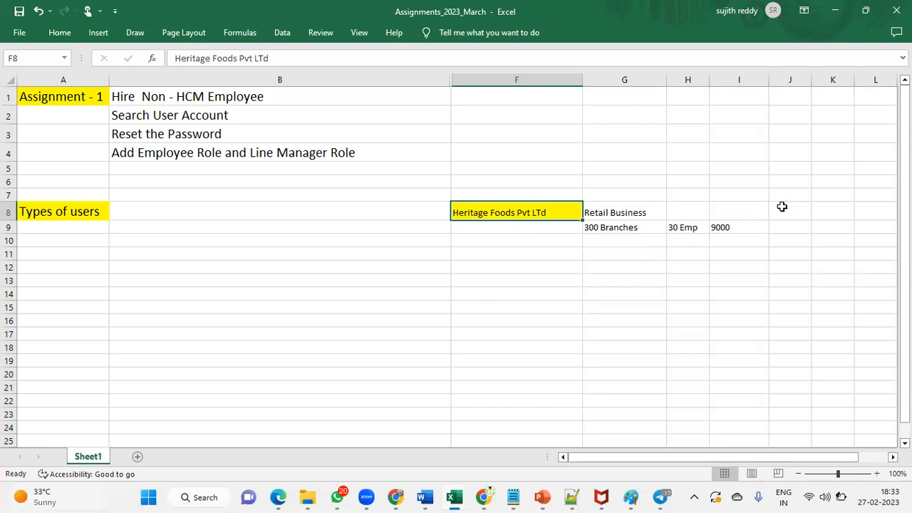
pyautogui.click(751, 226)
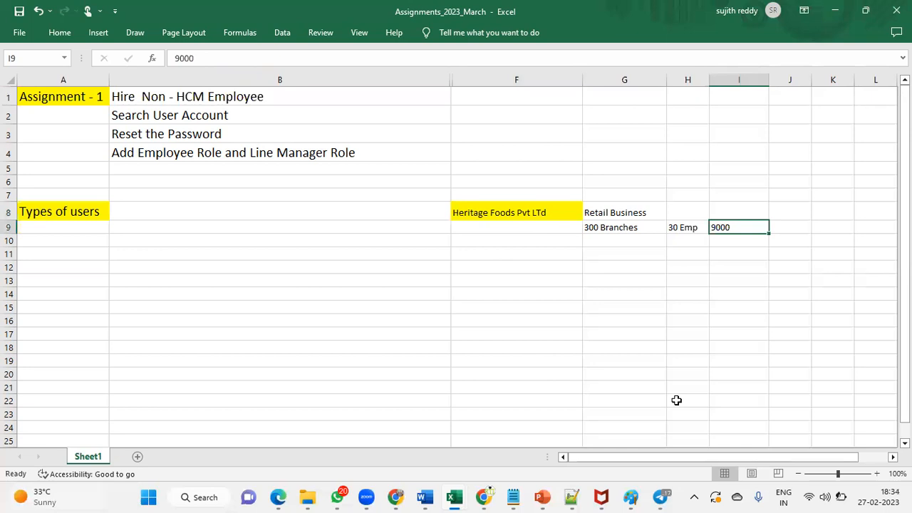
# Step: Enter 1000 Emp in I11 and 8000 Non-IT in I12 beneath the 9000 figure
pyautogui.click(740, 257)
pyautogui.write('1')
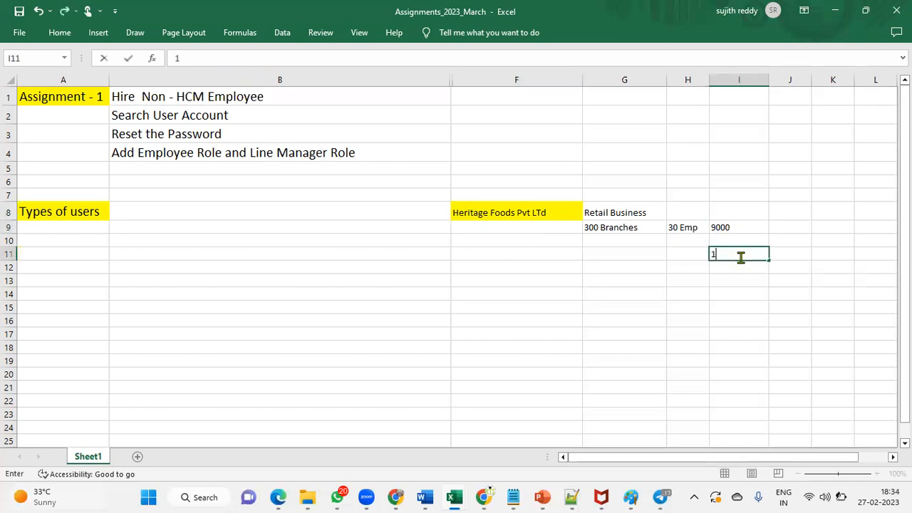
pyautogui.write('000 Emp')
pyautogui.click(61, 214)
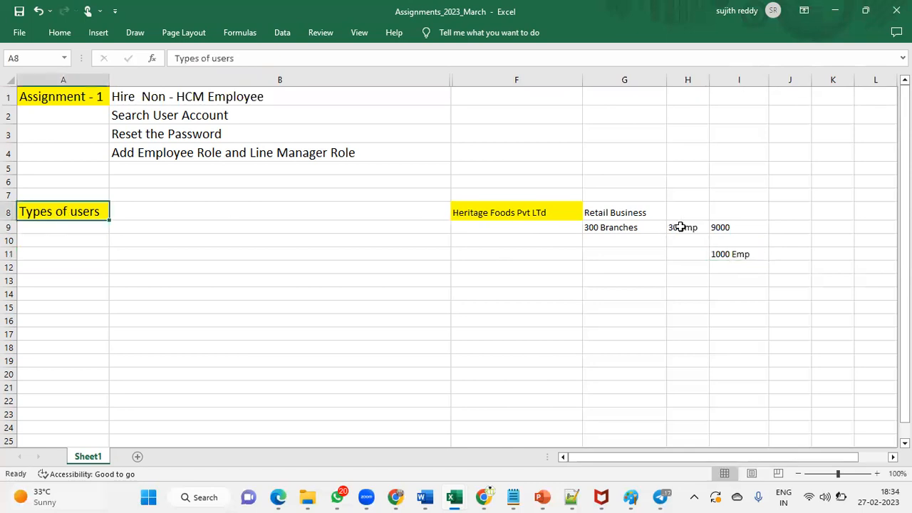
pyautogui.click(726, 273)
pyautogui.write('8000 ')
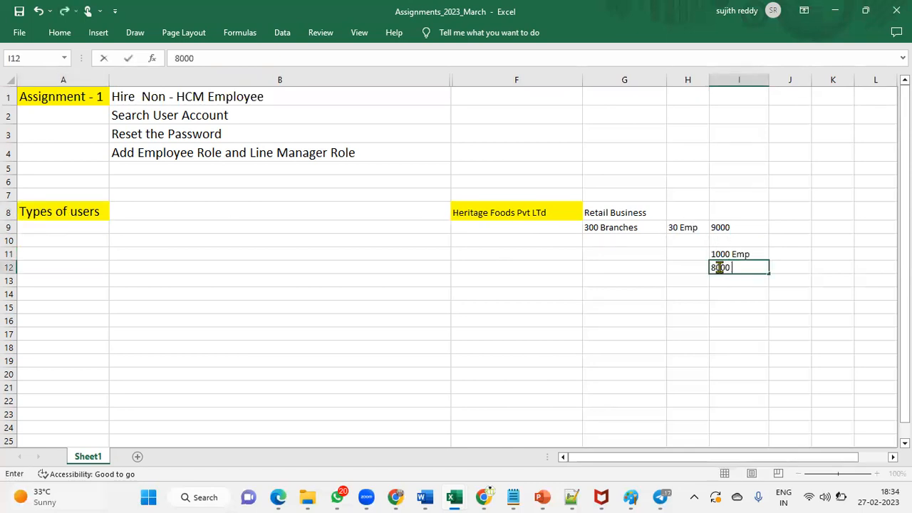
pyautogui.write('Non-IT')
pyautogui.press('Return')
pyautogui.click(716, 267)
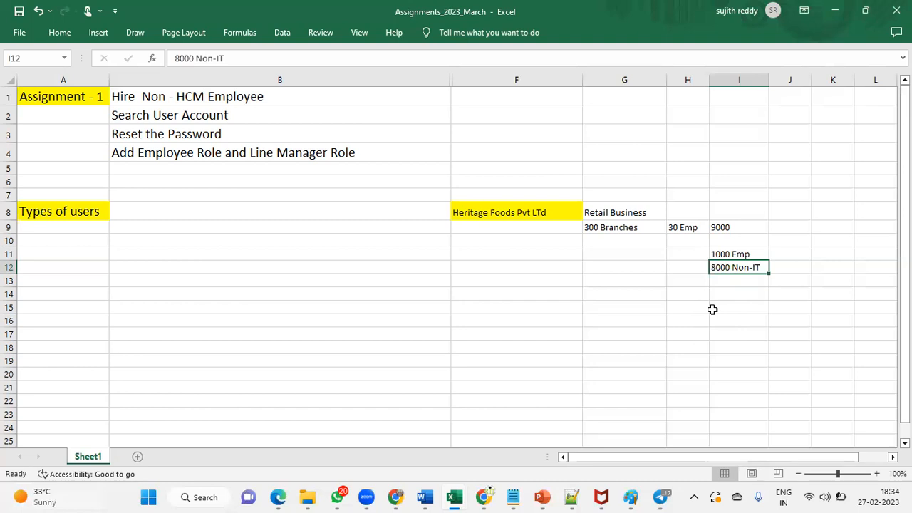
pyautogui.click(746, 254)
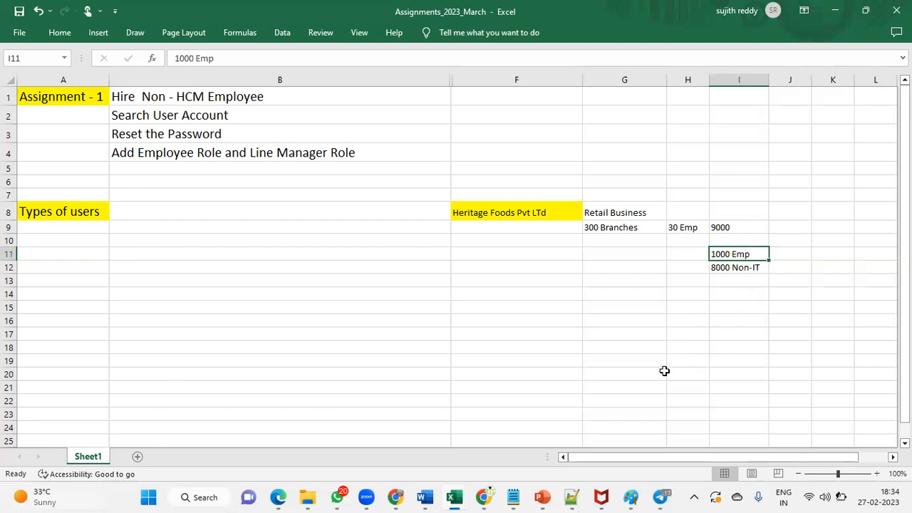
pyautogui.click(50, 211)
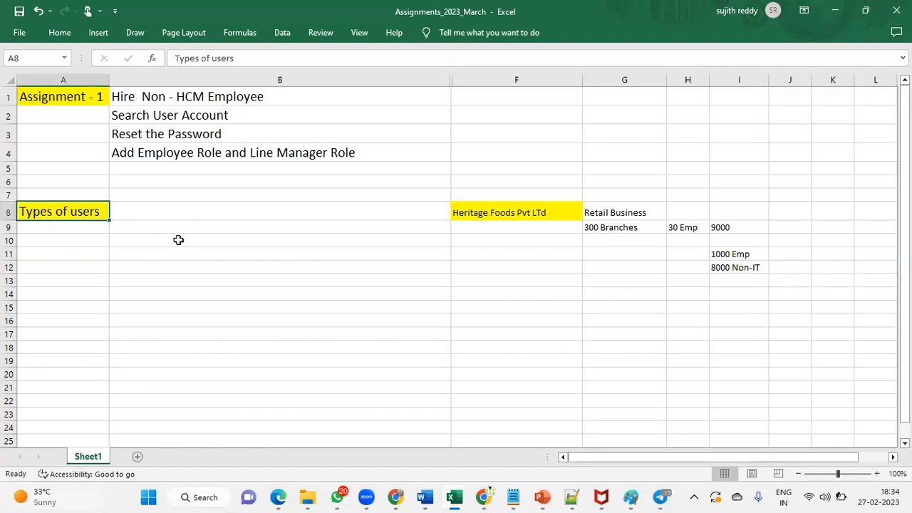
# Step: Type HCM Employee, NON-HCM Employee and Implementation User into cells B8, B9 and B10
pyautogui.click(340, 223)
pyautogui.write('HCM ')
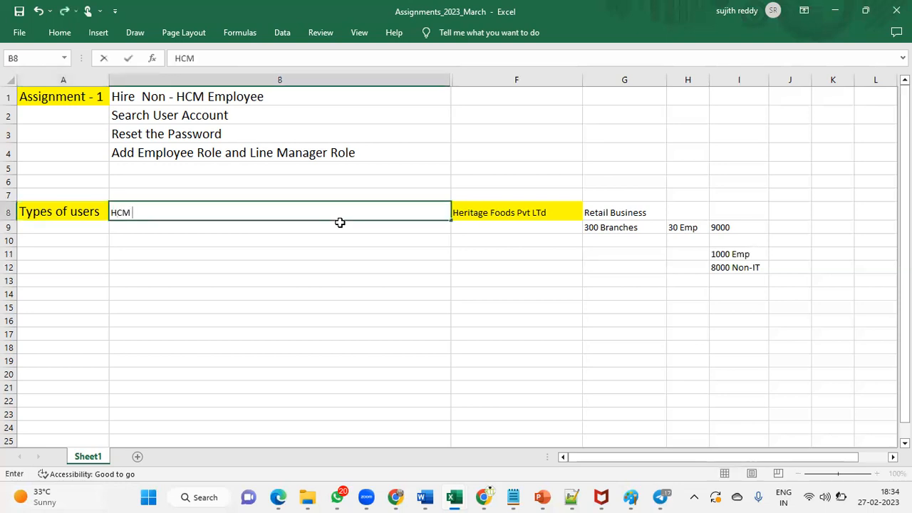
pyautogui.write('Employee')
pyautogui.press('Return')
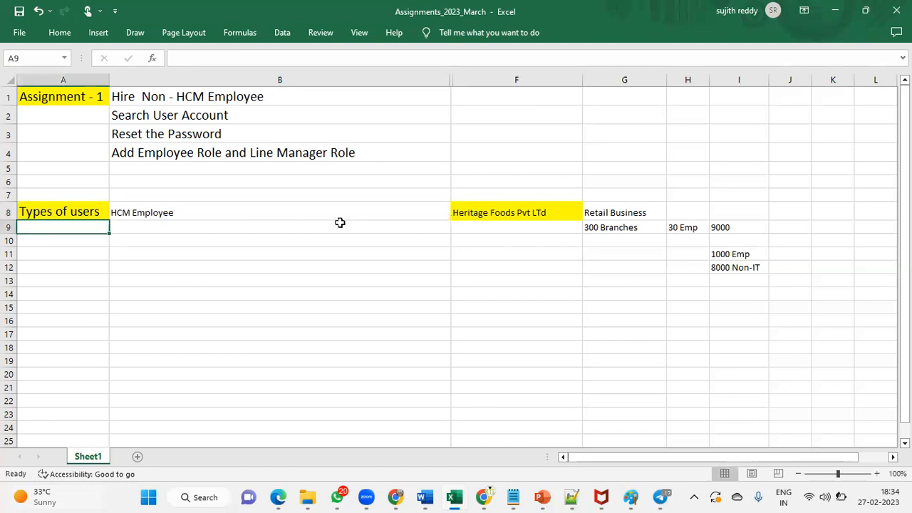
pyautogui.write('NON')
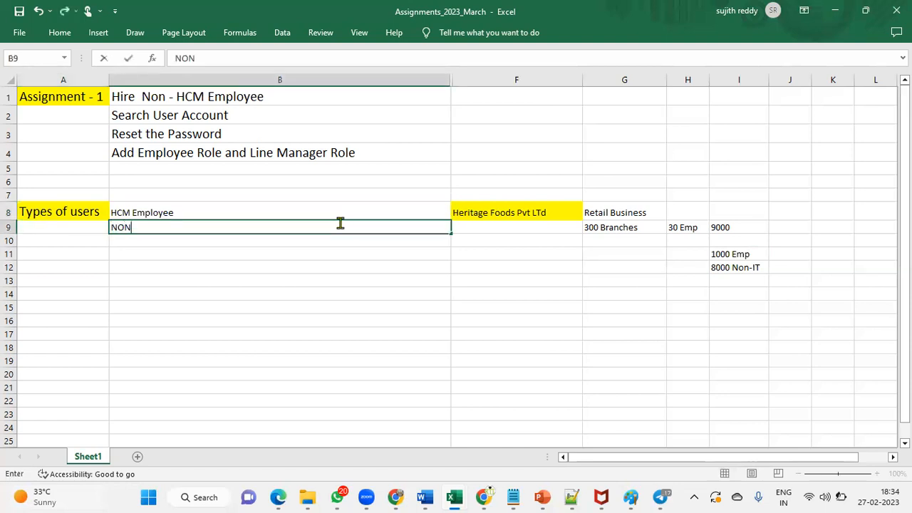
pyautogui.write('-HCM Empl')
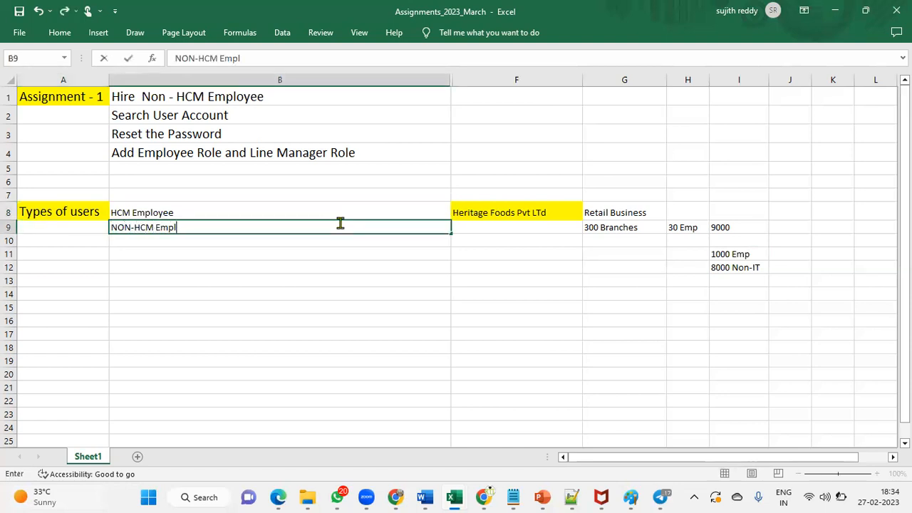
pyautogui.write('oyee')
pyautogui.press('Return')
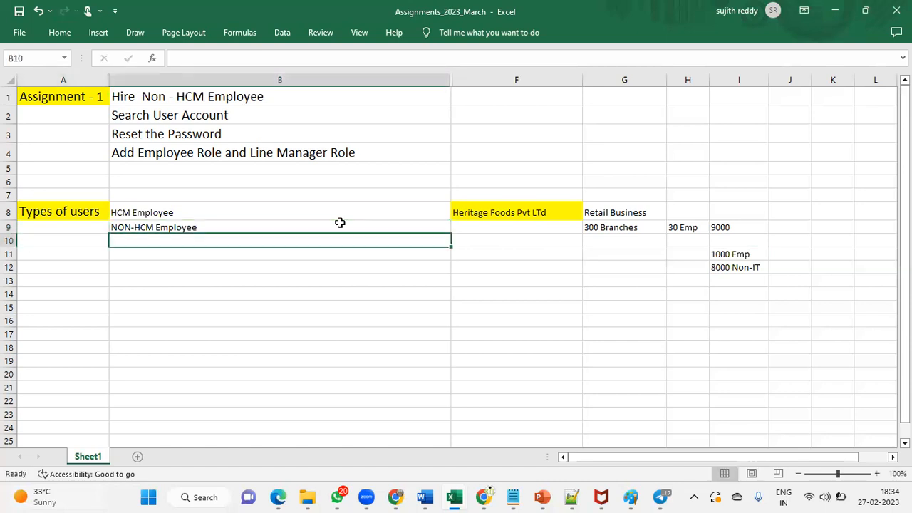
pyautogui.write('Implementation User')
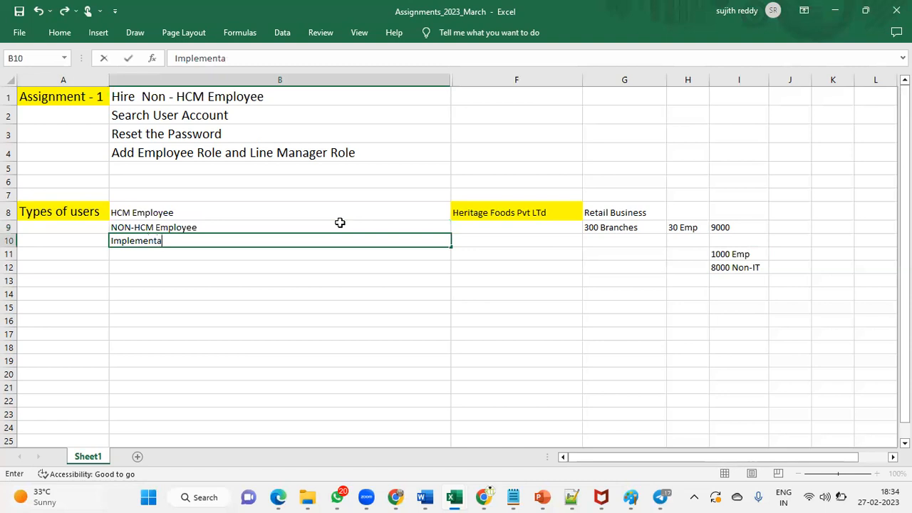
pyautogui.press('Return')
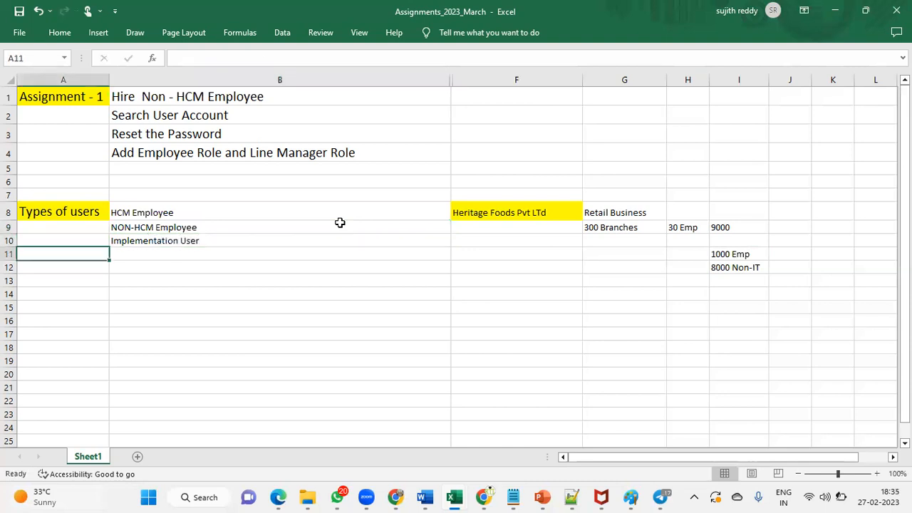
# Step: Copy cell B4's formatting onto B8:B10 with Format Painter
pyautogui.click(185, 151)
pyautogui.click(60, 33)
pyautogui.click(41, 84)
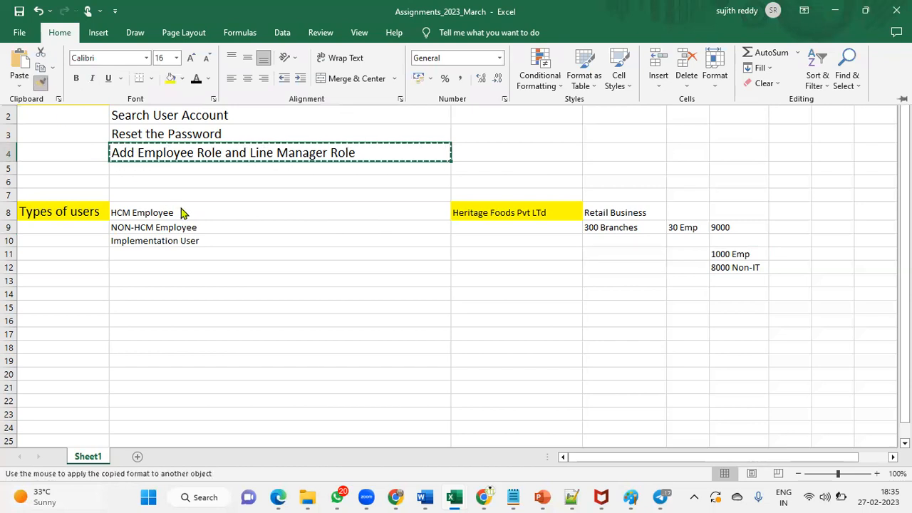
pyautogui.moveTo(182, 211)
pyautogui.mouseDown()
pyautogui.moveTo(240, 206)
pyautogui.moveTo(299, 242)
pyautogui.mouseUp()
pyautogui.click(242, 291)
pyautogui.click(216, 225)
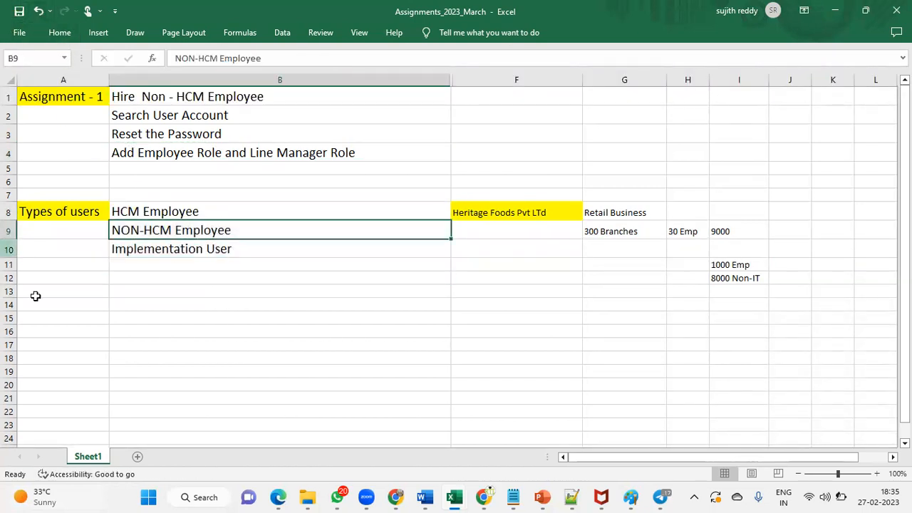
pyautogui.click(228, 212)
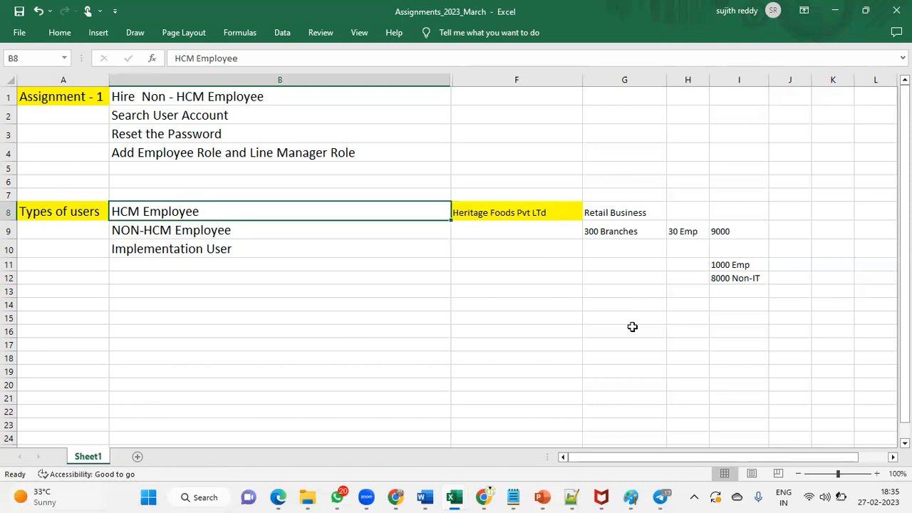
pyautogui.click(555, 212)
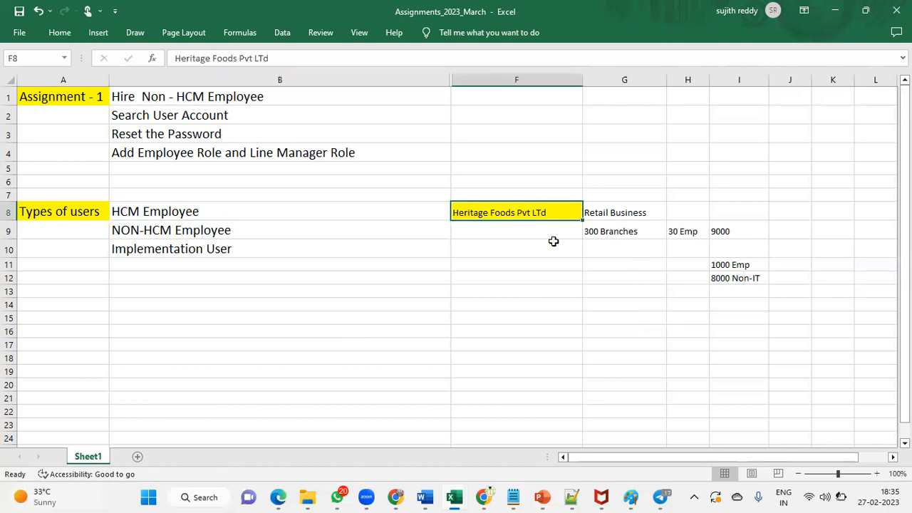
pyautogui.click(738, 228)
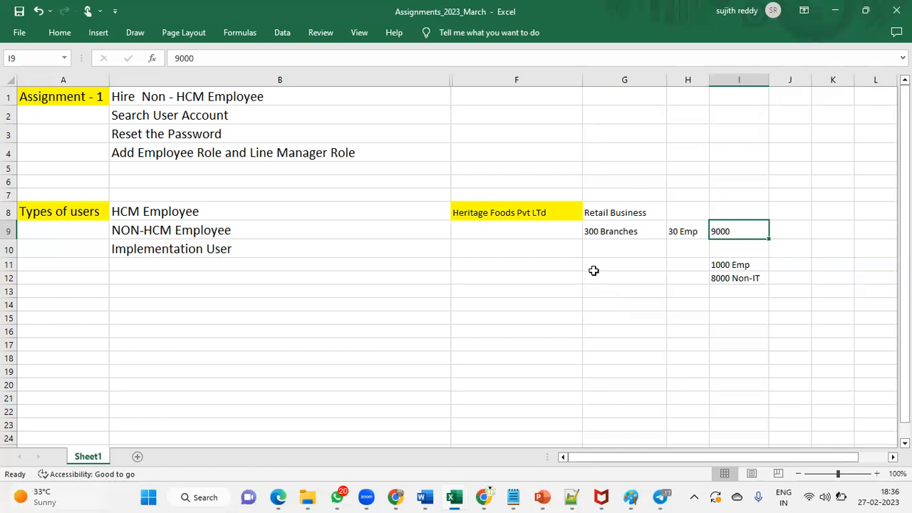
pyautogui.click(745, 264)
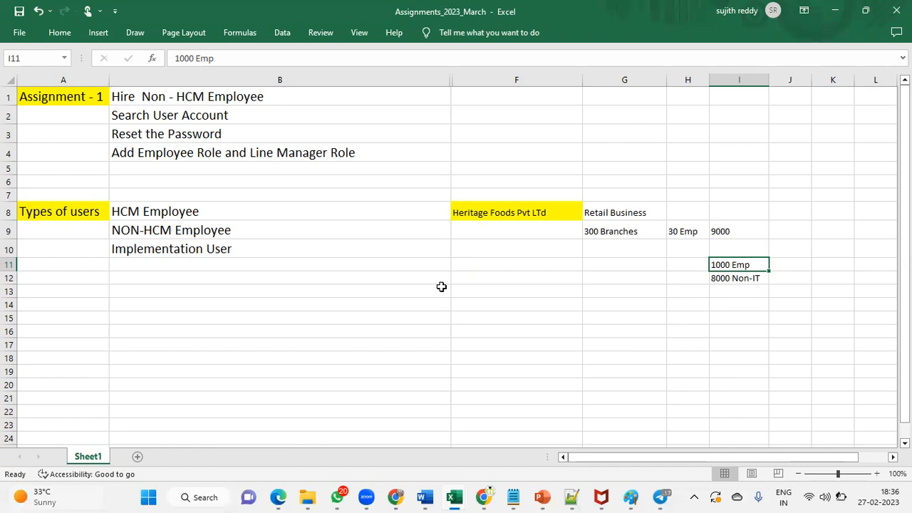
pyautogui.click(325, 209)
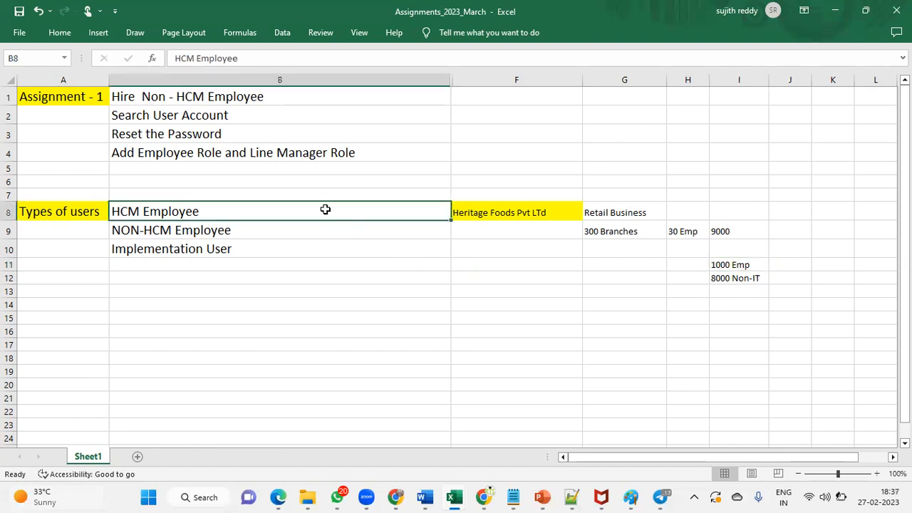
pyautogui.click(301, 225)
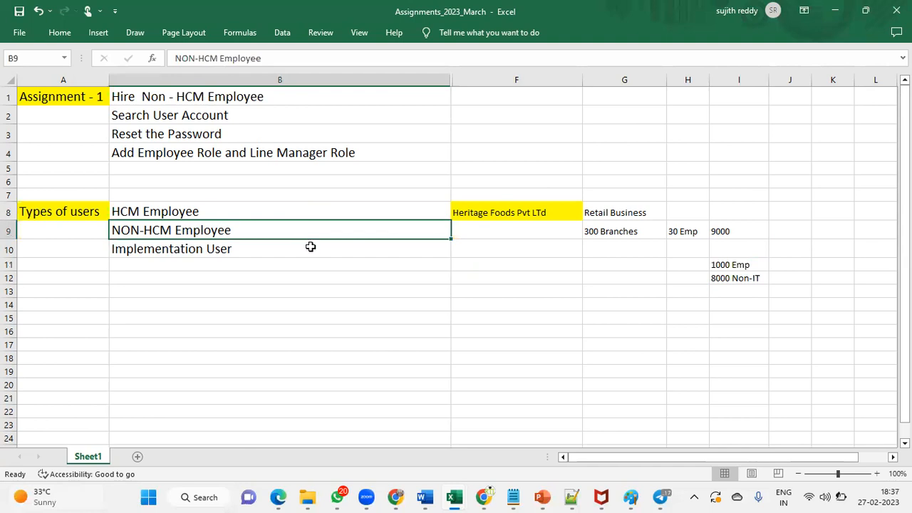
pyautogui.click(310, 247)
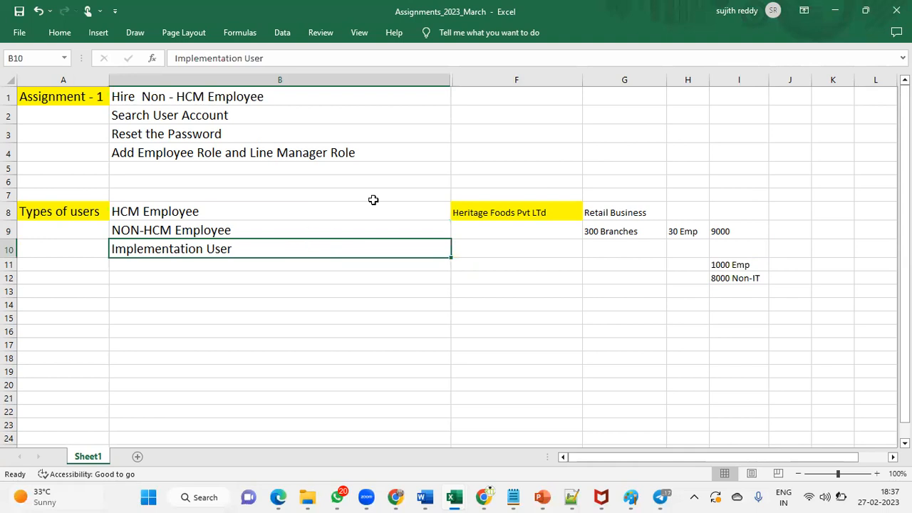
pyautogui.click(539, 210)
pyautogui.click(542, 302)
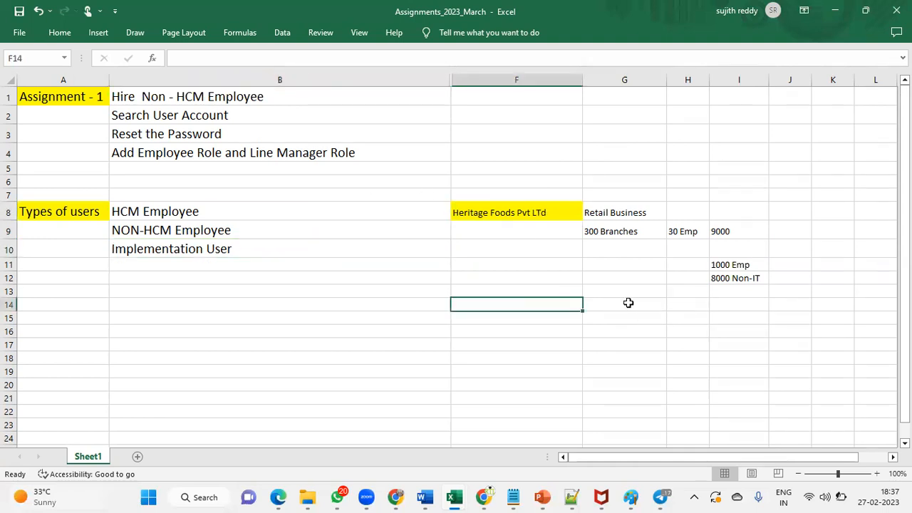
# Step: Enter Oracle Corp in cell G14
pyautogui.click(627, 303)
pyautogui.write('Oracle Corp')
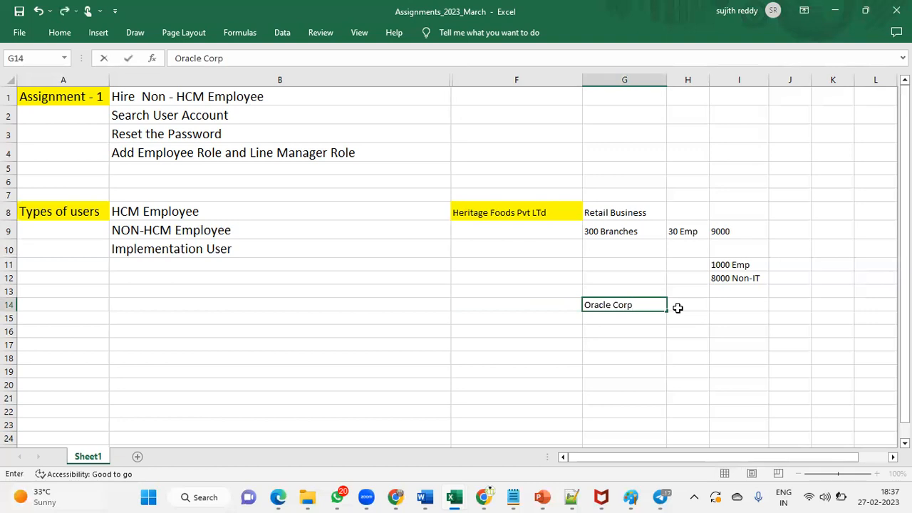
pyautogui.hotkey('ctrl', 'Return')
pyautogui.press('Return')
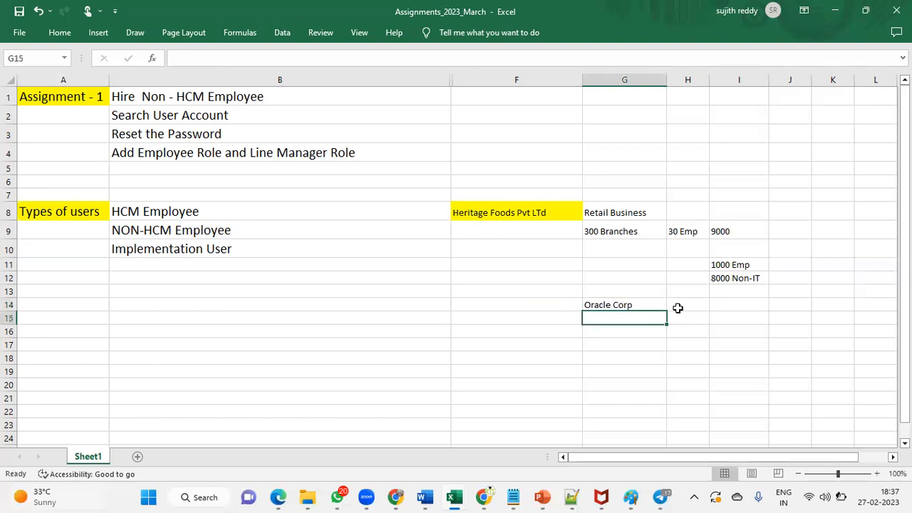
pyautogui.click(644, 308)
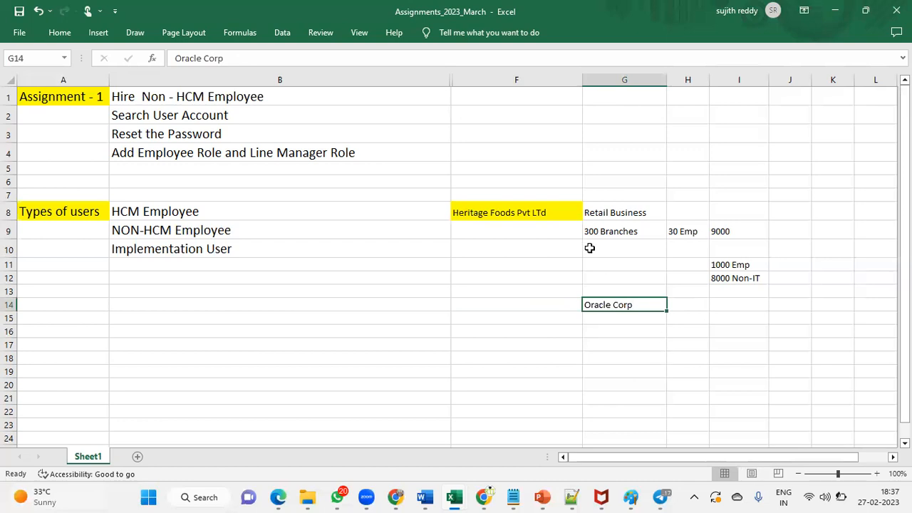
pyautogui.click(559, 209)
pyautogui.click(620, 305)
pyautogui.click(536, 216)
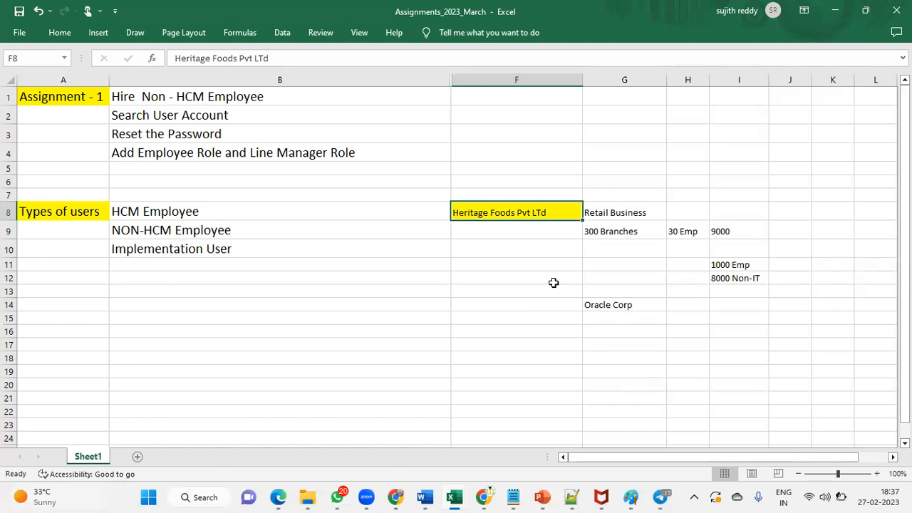
# Step: List TCS, Wipro and Satyam in cells F15 to F17
pyautogui.click(546, 322)
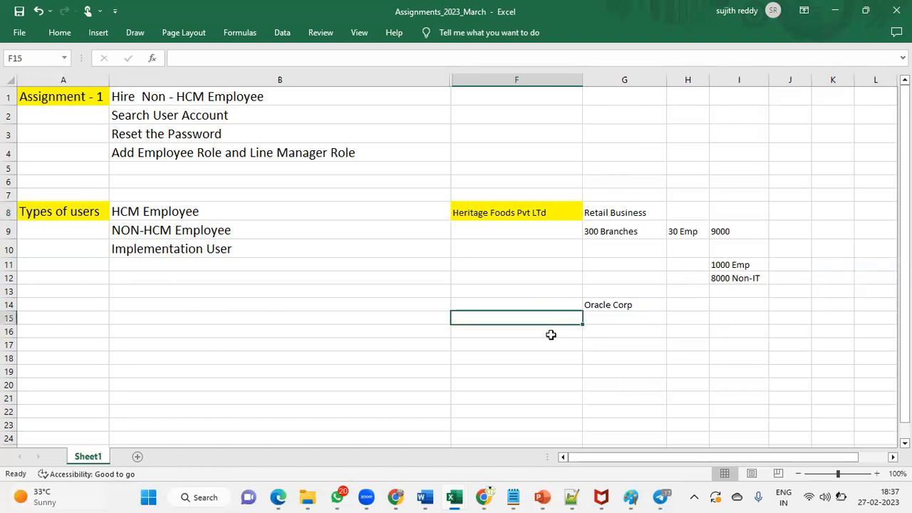
pyautogui.write('TCS')
pyautogui.press('Return')
pyautogui.write('Wi')
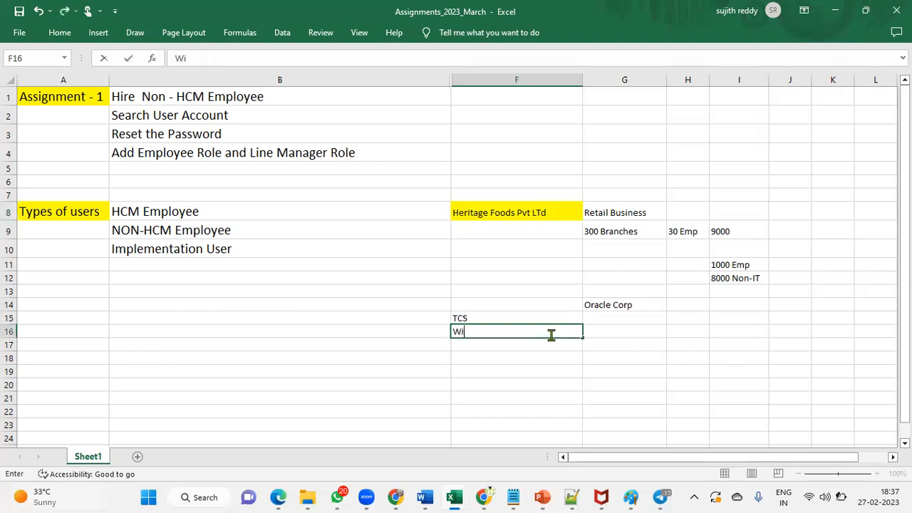
pyautogui.write('pro')
pyautogui.press('Return')
pyautogui.write('Satyam')
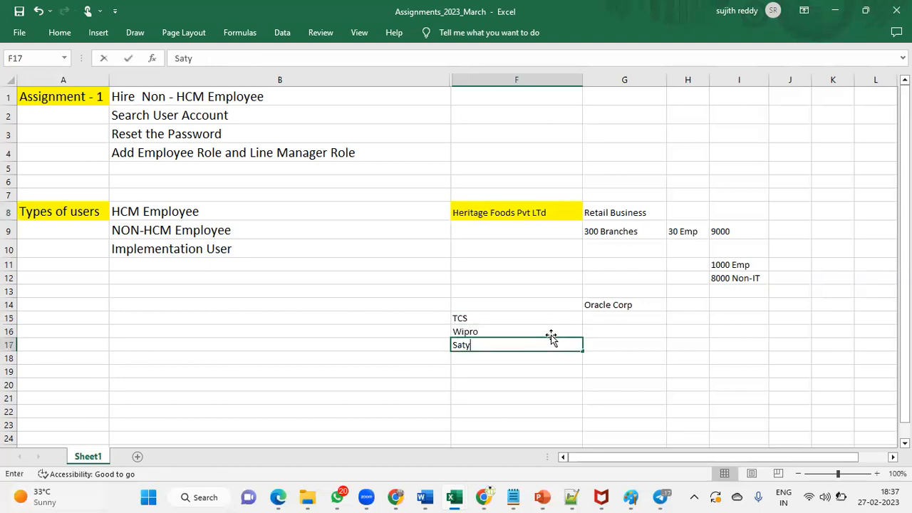
pyautogui.press('Return')
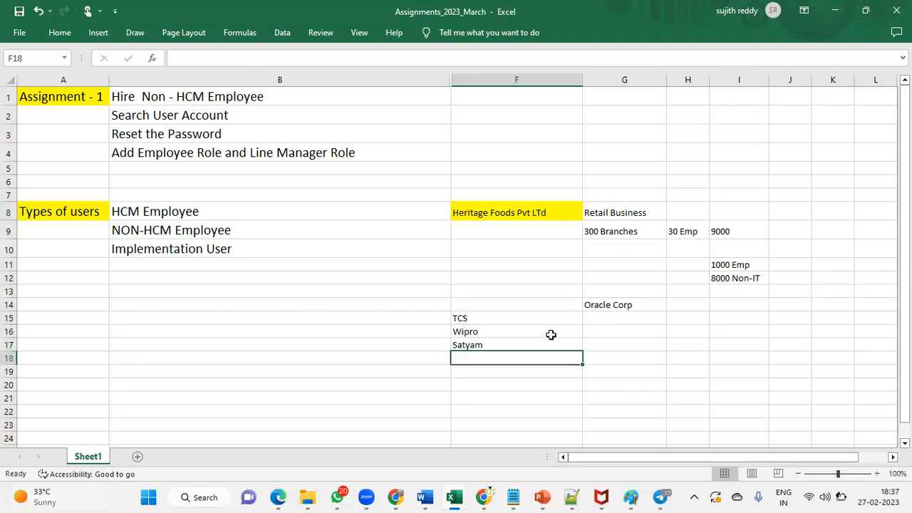
# Step: Fill the TCS cell F15 with yellow
pyautogui.click(522, 212)
pyautogui.click(499, 320)
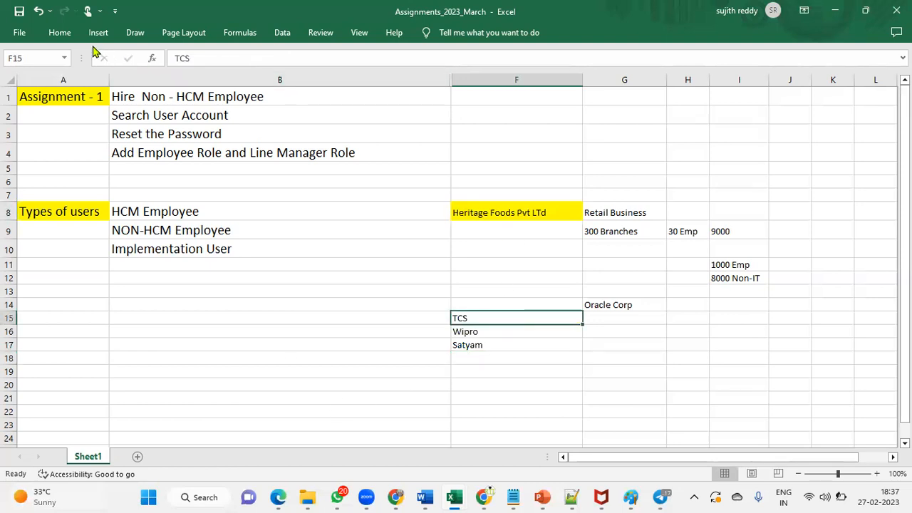
pyautogui.click(70, 37)
pyautogui.click(170, 78)
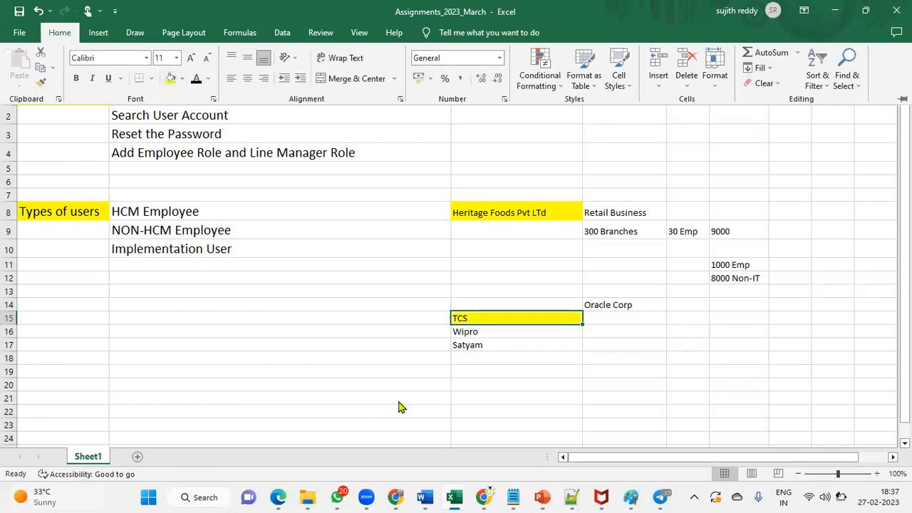
pyautogui.click(505, 333)
pyautogui.click(506, 331)
pyautogui.click(515, 317)
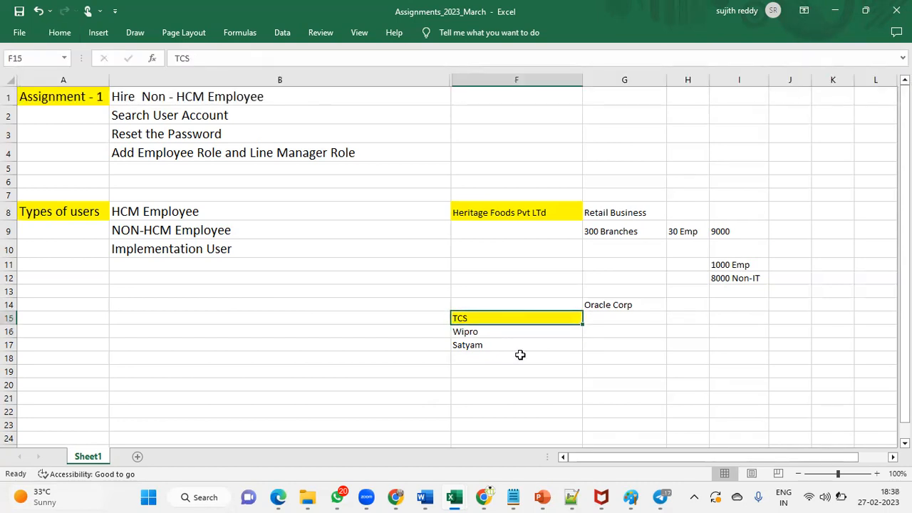
pyautogui.click(597, 325)
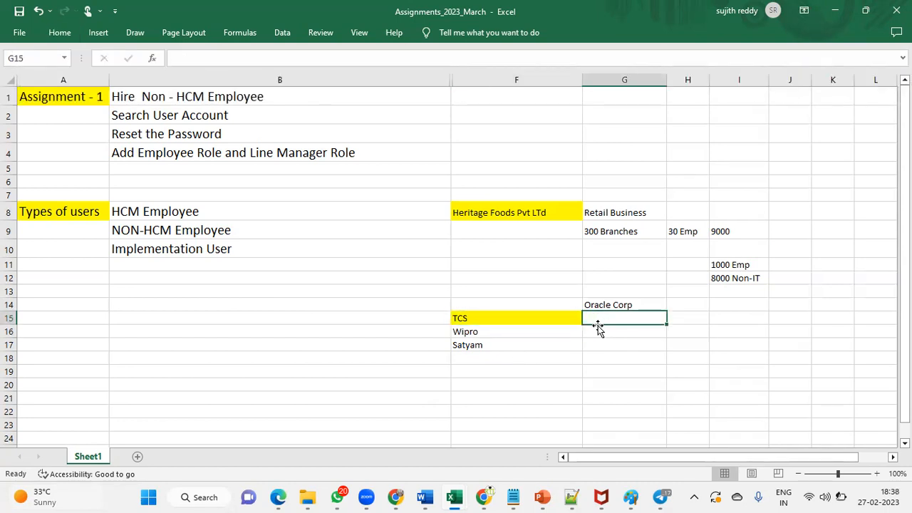
# Step: Enter Function Team-3, Technical Team - 2 and Integration Team -1 in G15:G17, then select them
pyautogui.write('Functi')
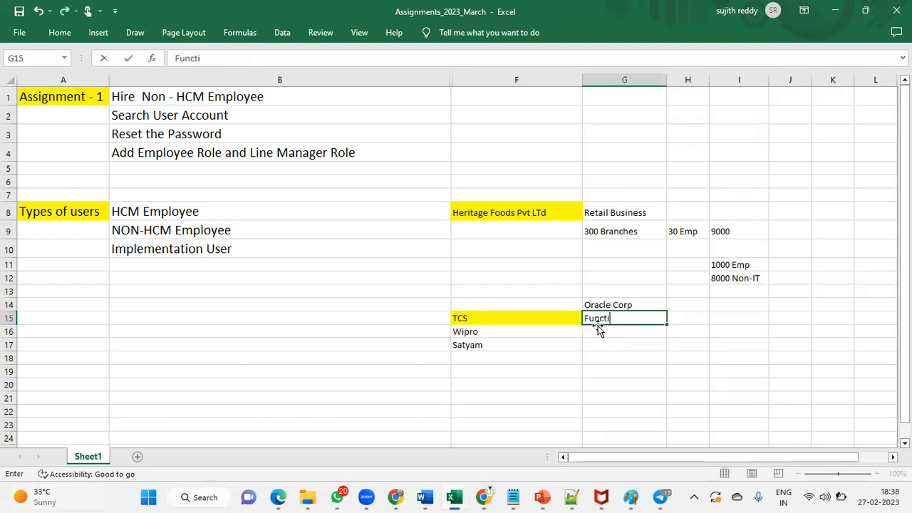
pyautogui.write('on Team-3')
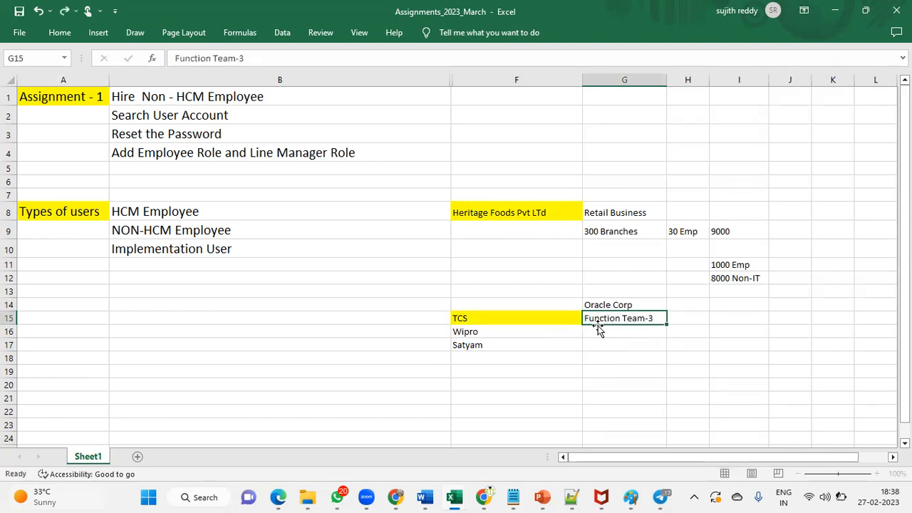
pyautogui.press('Return')
pyautogui.write('Technical ')
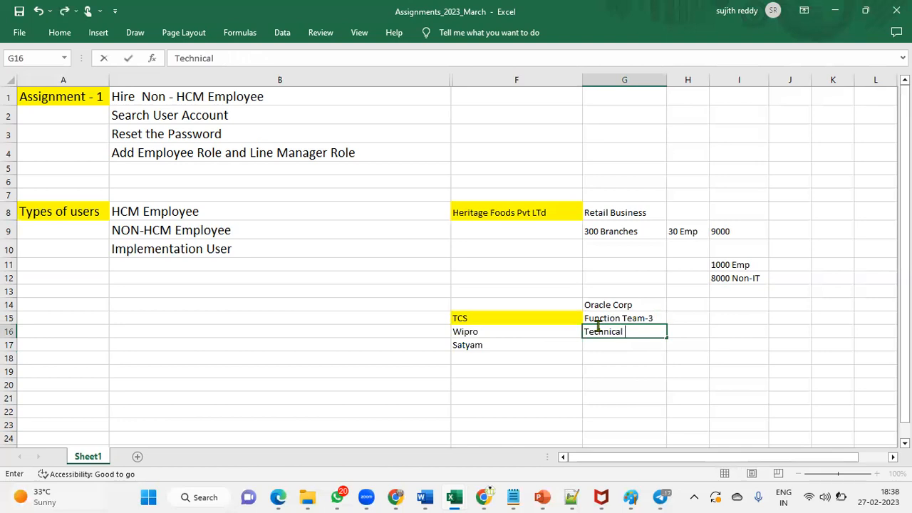
pyautogui.write('Team - 3')
pyautogui.press('Return')
pyautogui.write('Integ')
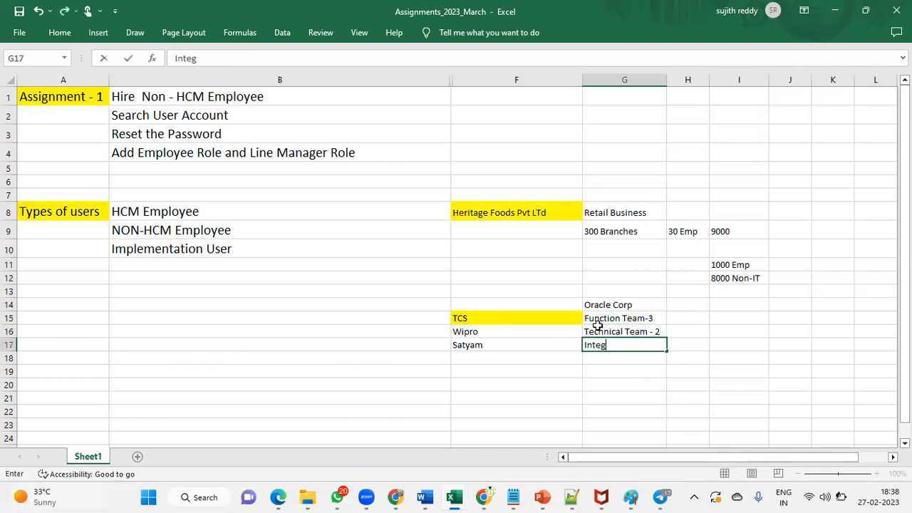
pyautogui.write('ration Team -1')
pyautogui.press('Return')
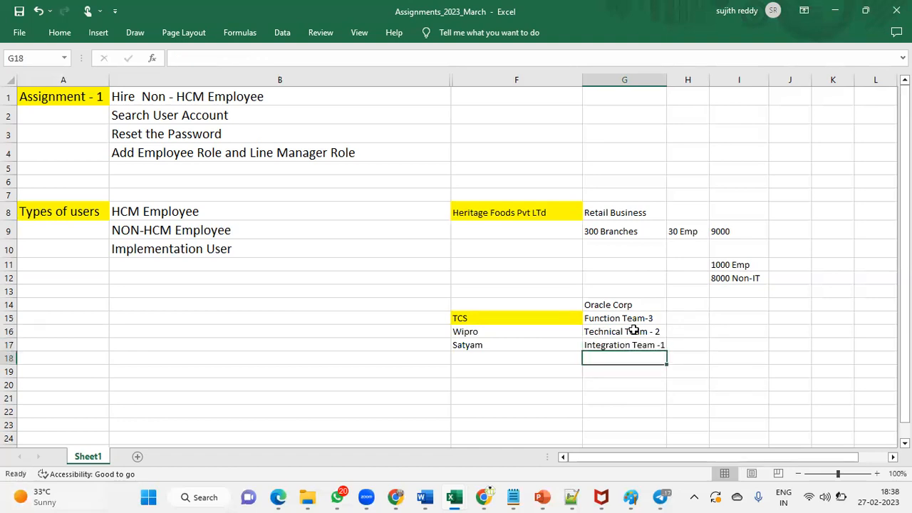
pyautogui.moveTo(637, 320); pyautogui.dragTo(643, 343)
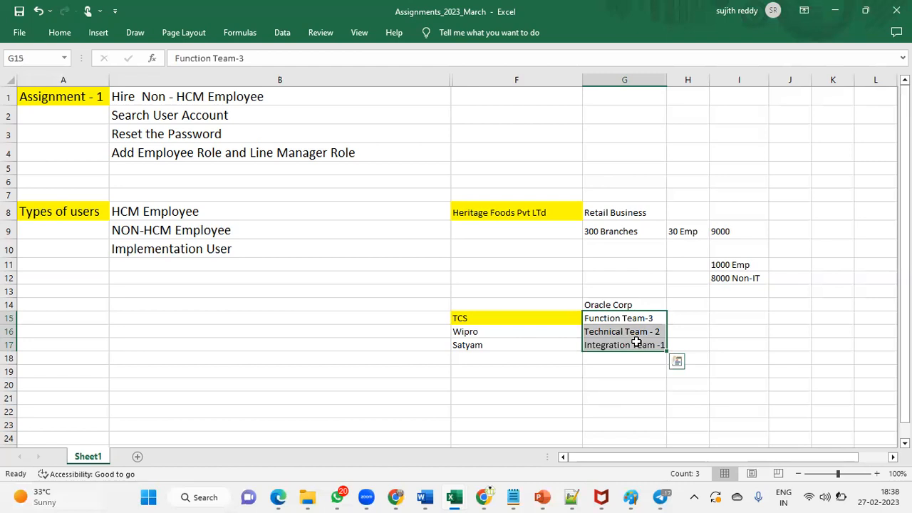
pyautogui.click(236, 252)
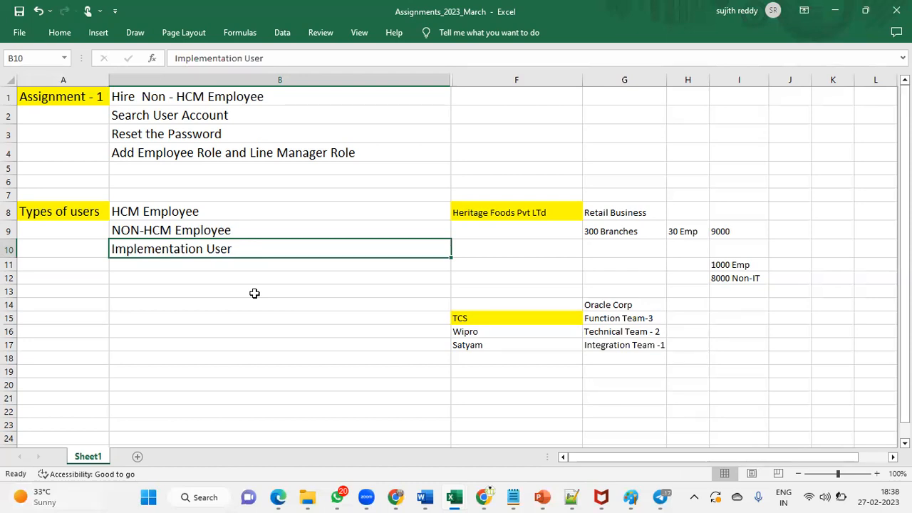
pyautogui.click(215, 212)
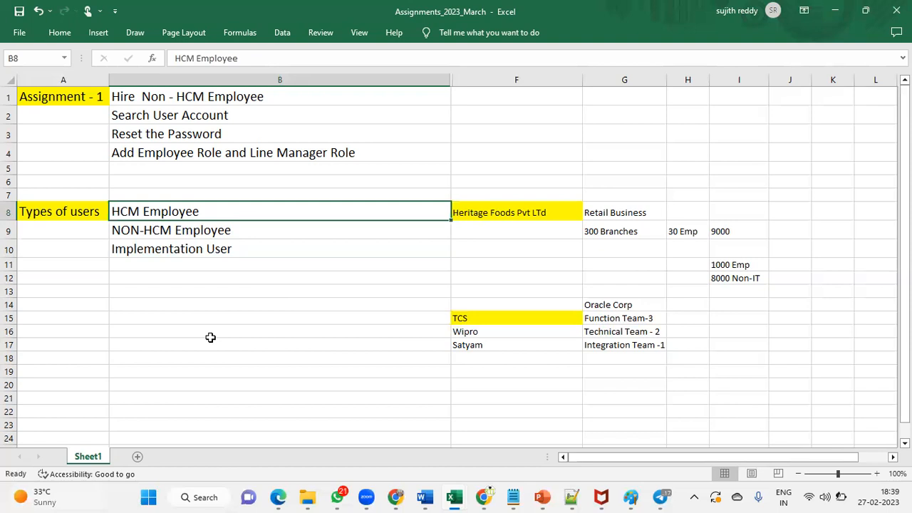
pyautogui.click(202, 234)
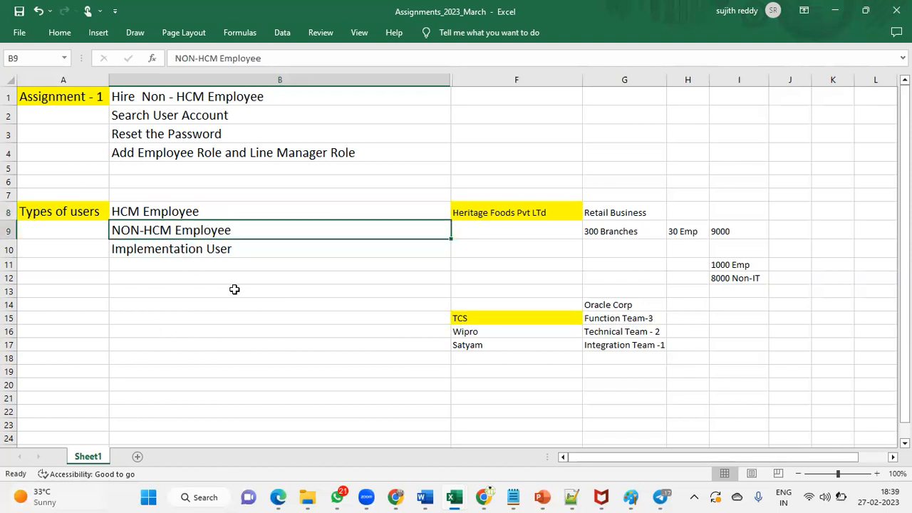
pyautogui.click(183, 212)
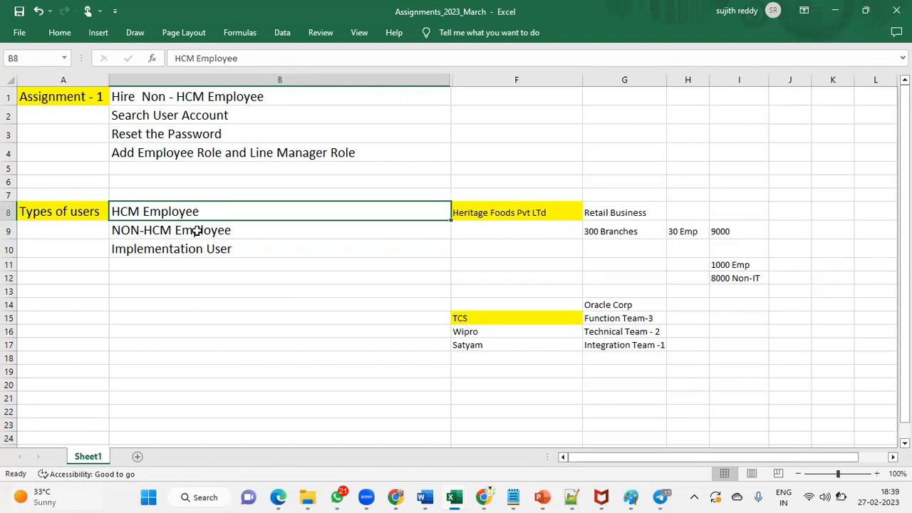
pyautogui.click(213, 230)
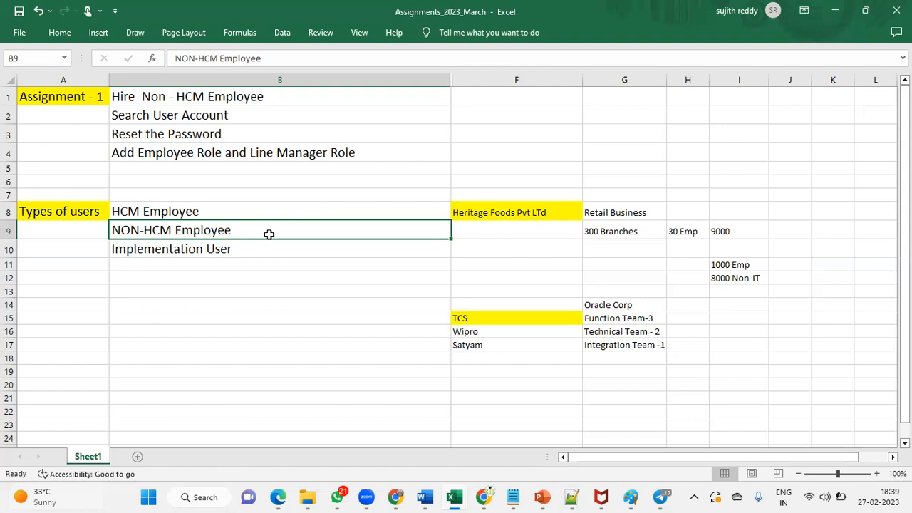
pyautogui.click(238, 250)
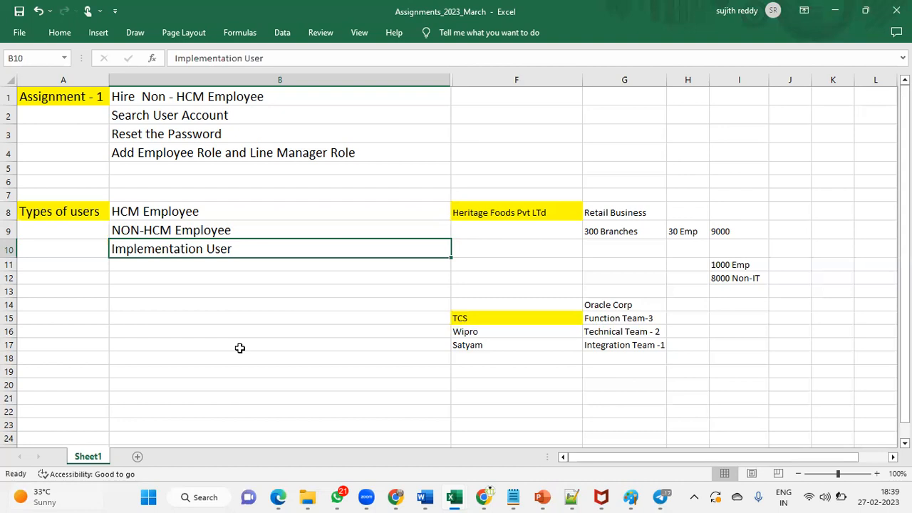
pyautogui.click(218, 213)
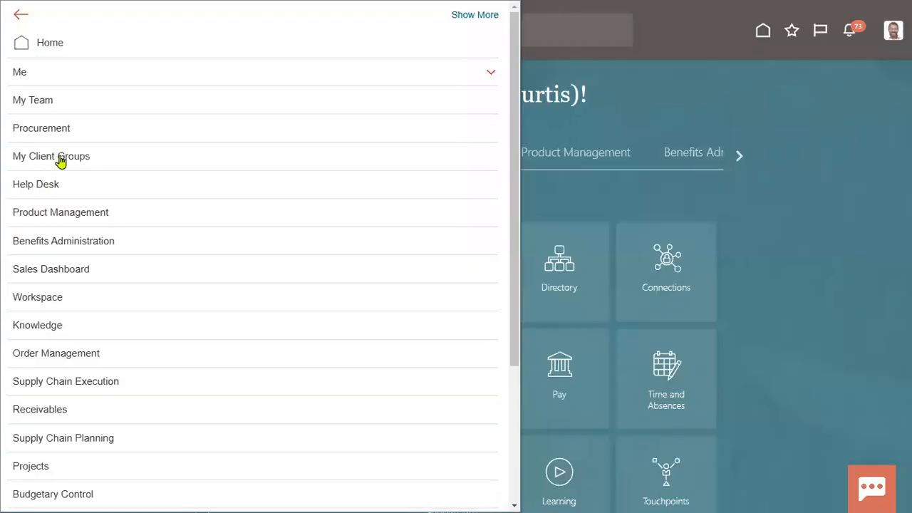
# Step: Go to New Person under My Client Groups in the Navigator
pyautogui.click(61, 161)
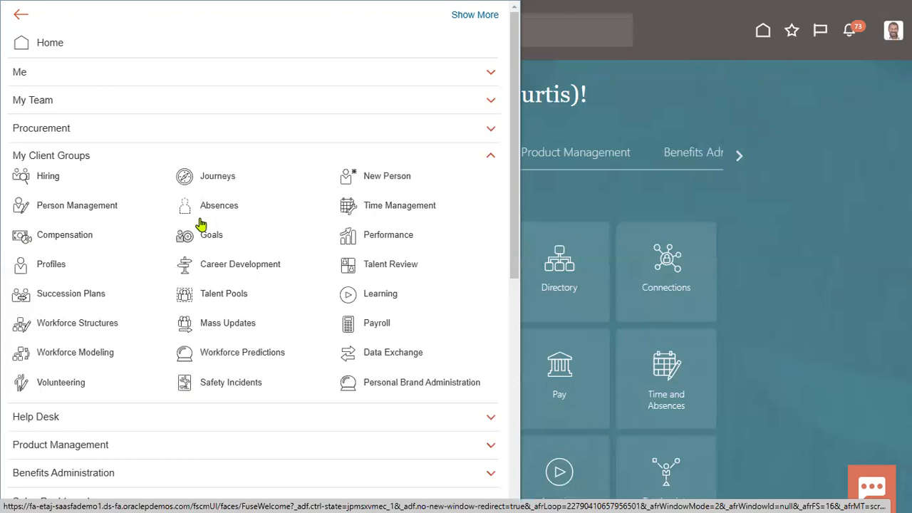
pyautogui.click(391, 177)
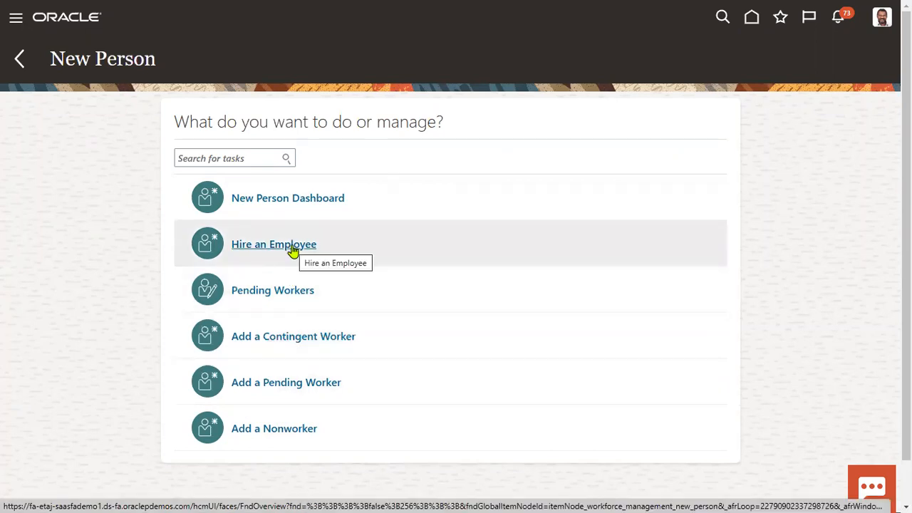
# Step: Start Hire an Employee with hire date 1/1/2019 and legal employer US1 Legal Entity, then return to Excel
pyautogui.click(292, 247)
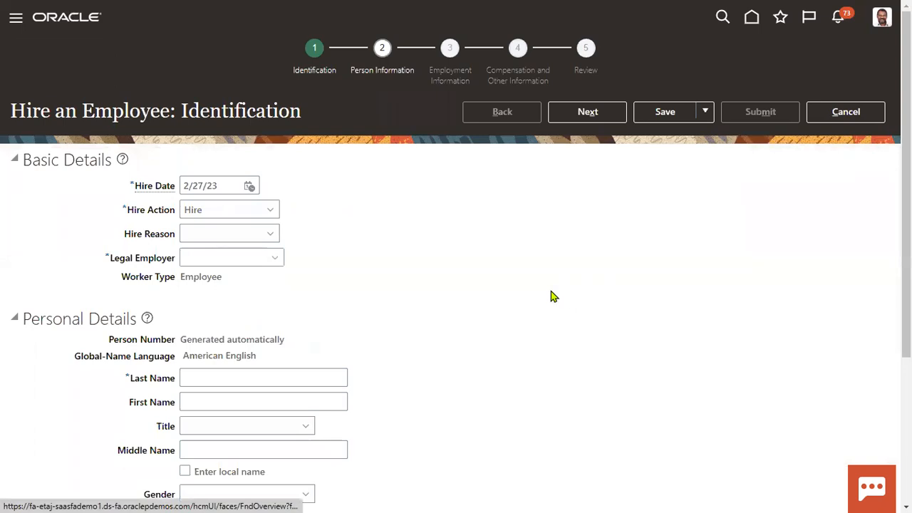
pyautogui.tripleClick(228, 186)
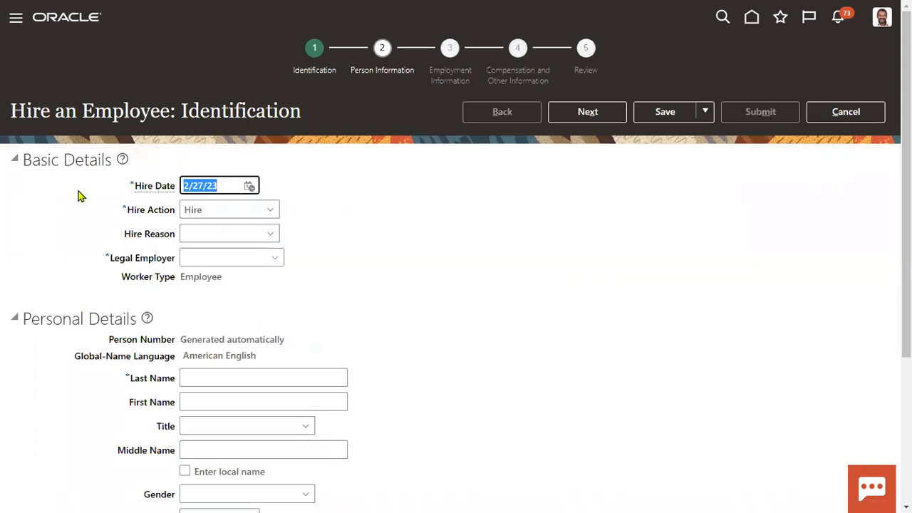
pyautogui.write('1/1/')
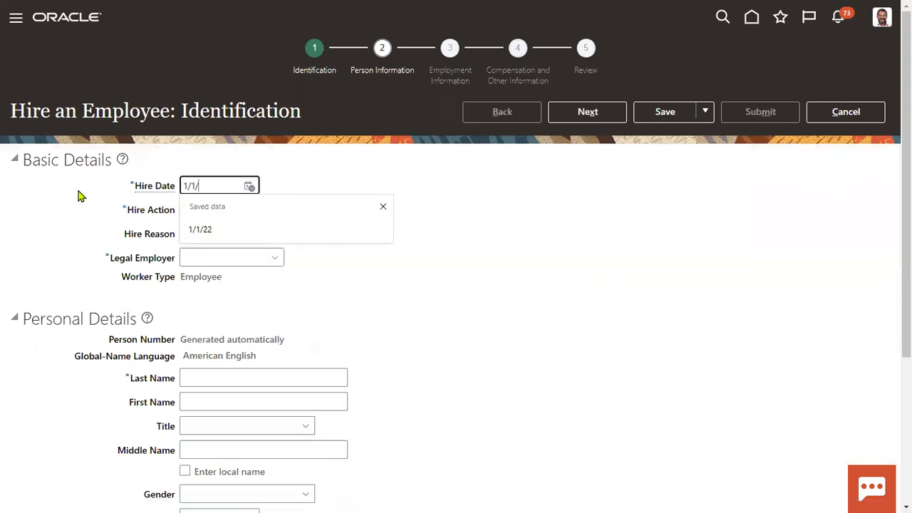
pyautogui.write('2019')
pyautogui.press('Tab')
pyautogui.press('Tab')
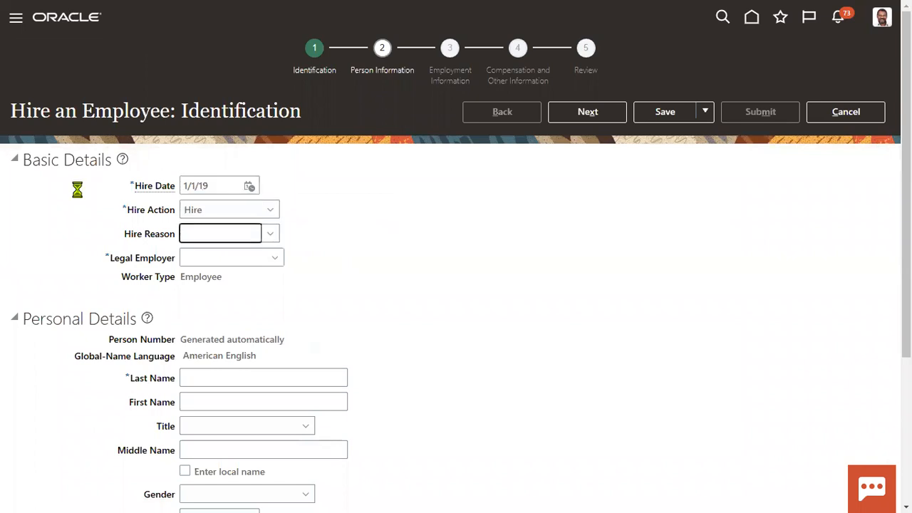
pyautogui.press('Tab')
pyautogui.write('US1')
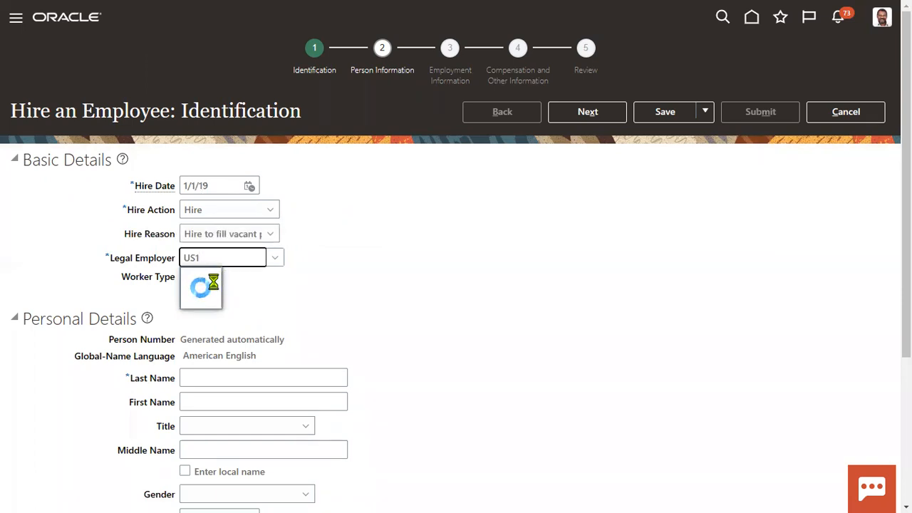
pyautogui.click(239, 280)
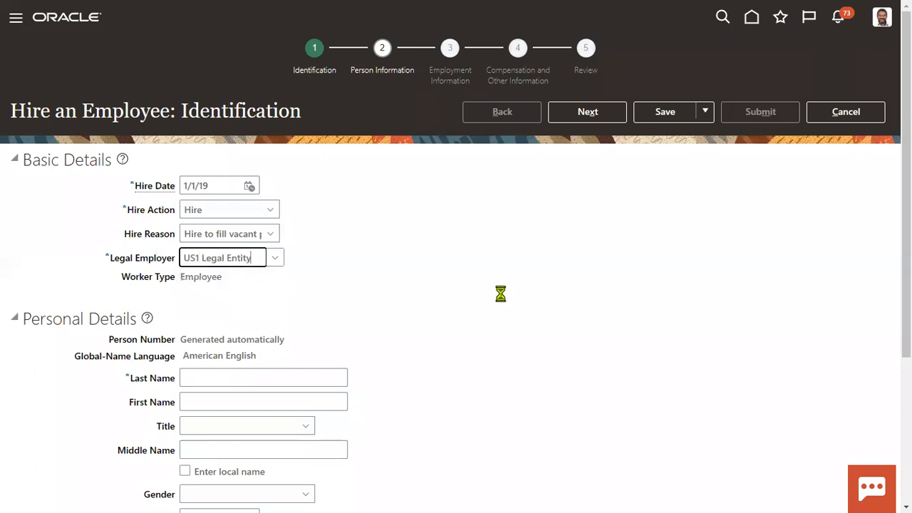
pyautogui.hotkey('alt', 'Tab')
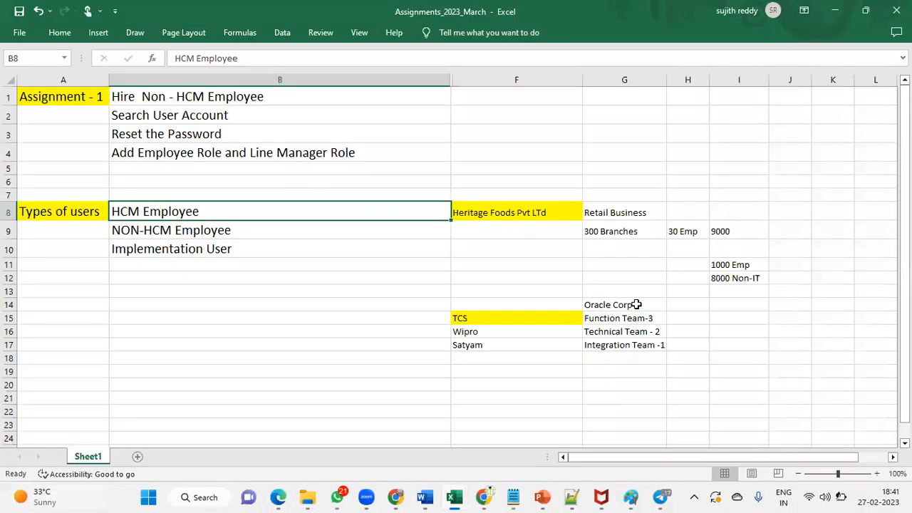
pyautogui.click(518, 212)
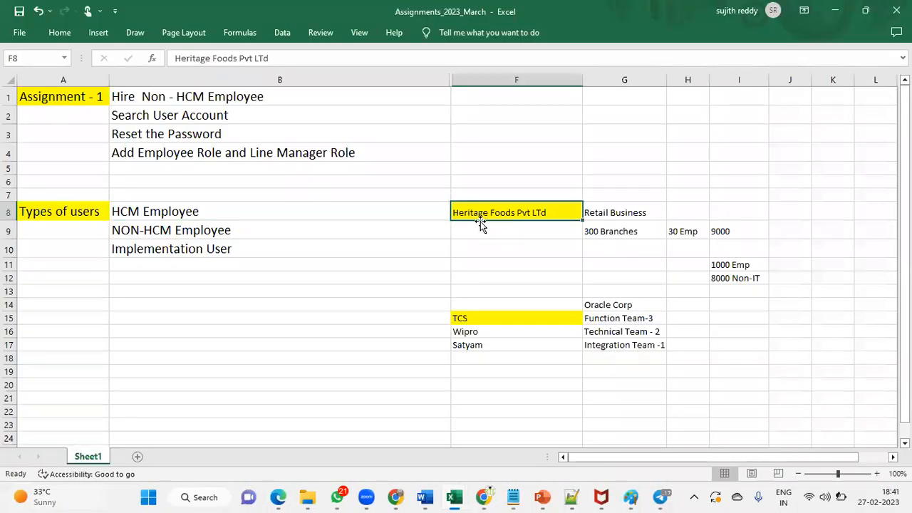
# Step: Enter 'Heritage Holesale Industry' in F9 and 'Heritage Green Labs Reasearch Led' in F10
pyautogui.click(532, 225)
pyautogui.write('Heritage ')
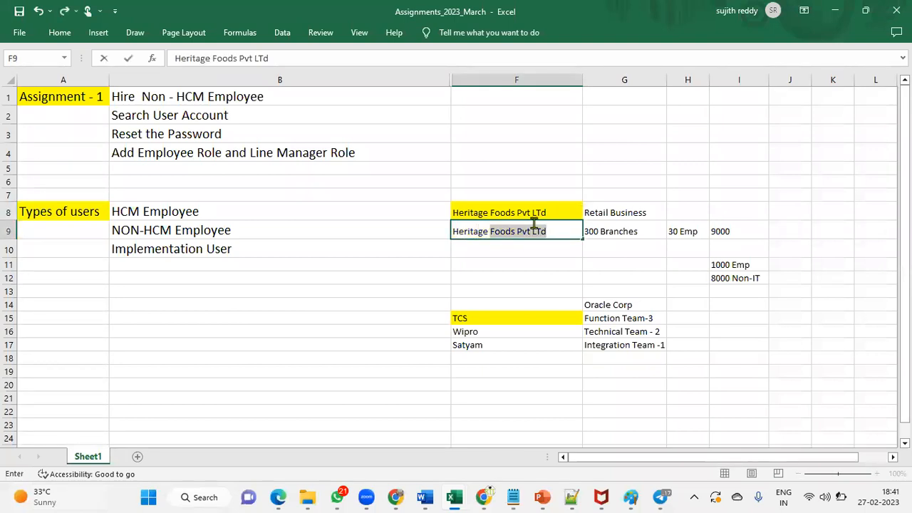
pyautogui.write('Retail In')
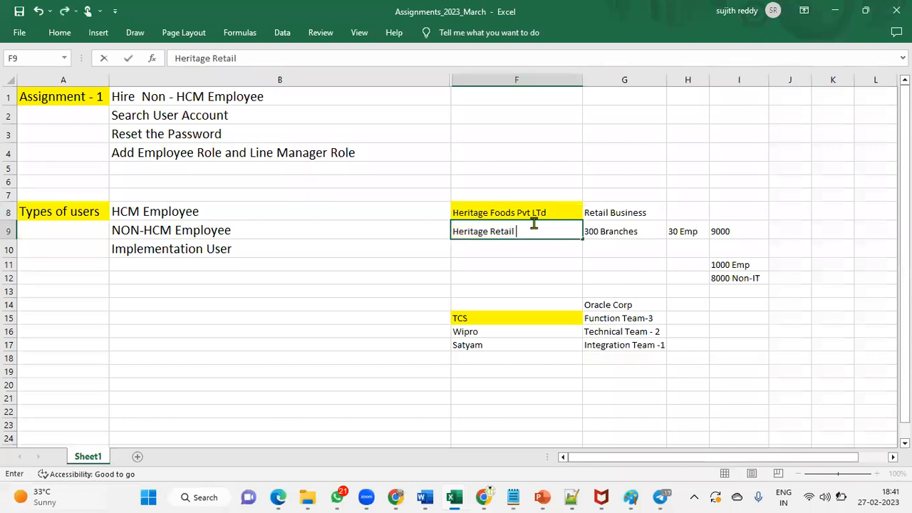
pyautogui.press('BackSpace')
pyautogui.press('BackSpace')
pyautogui.press('BackSpace')
pyautogui.press('BackSpace')
pyautogui.press('BackSpace')
pyautogui.press('BackSpace')
pyautogui.write('HOSo')
pyautogui.press('BackSpace')
pyautogui.press('BackSpace')
pyautogui.press('BackSpace')
pyautogui.write('olesale Industry')
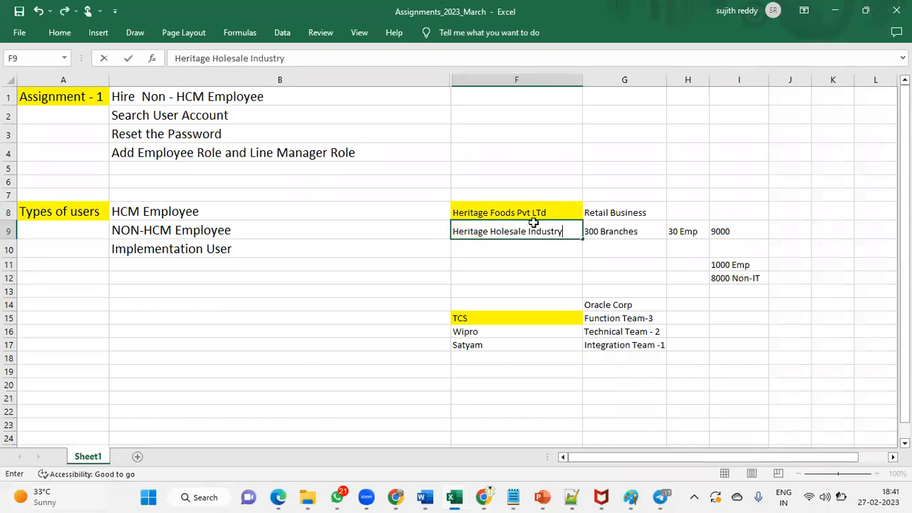
pyautogui.press('Return')
pyautogui.write('Heritage ')
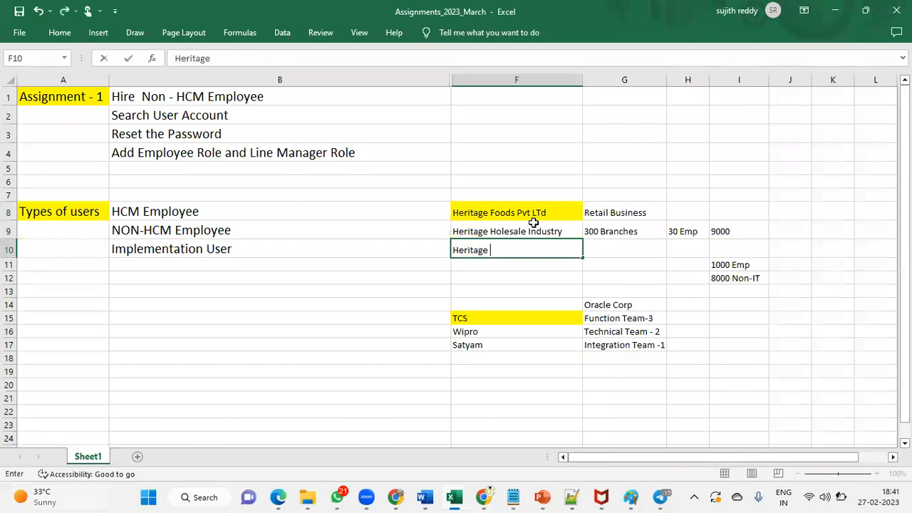
pyautogui.write('Green Laps')
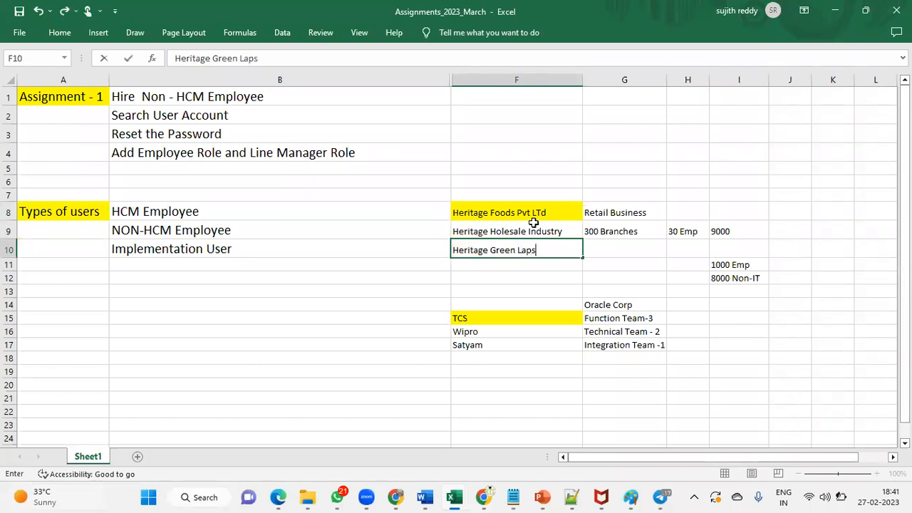
pyautogui.press('BackSpace')
pyautogui.press('BackSpace')
pyautogui.write('bs Reasearch Led')
pyautogui.press('Return')
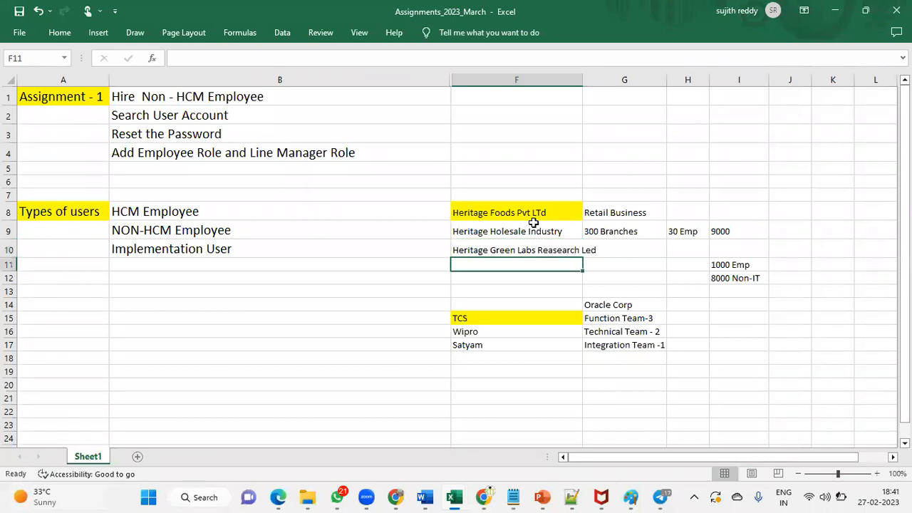
# Step: Correct 'Led' to 'Ltd' in F10's text through the formula bar
pyautogui.click(571, 250)
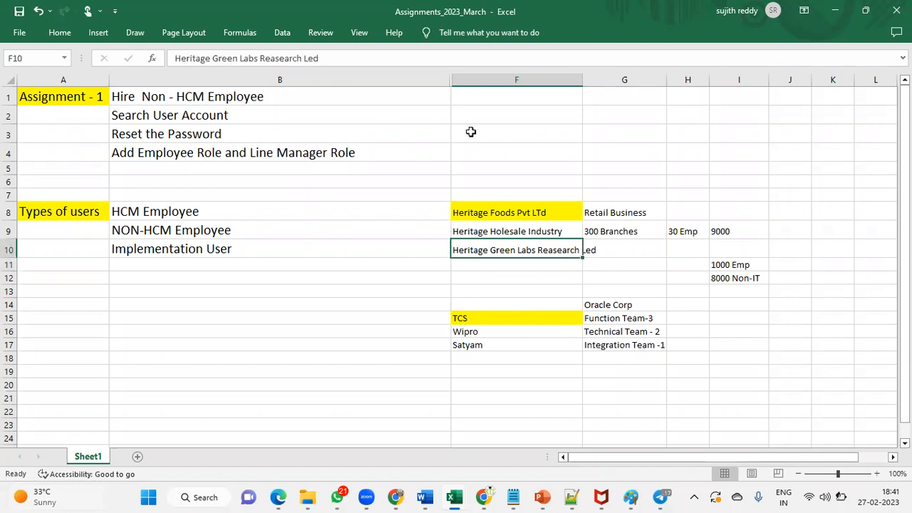
pyautogui.click(310, 58)
pyautogui.moveTo(310, 58); pyautogui.dragTo(315, 59)
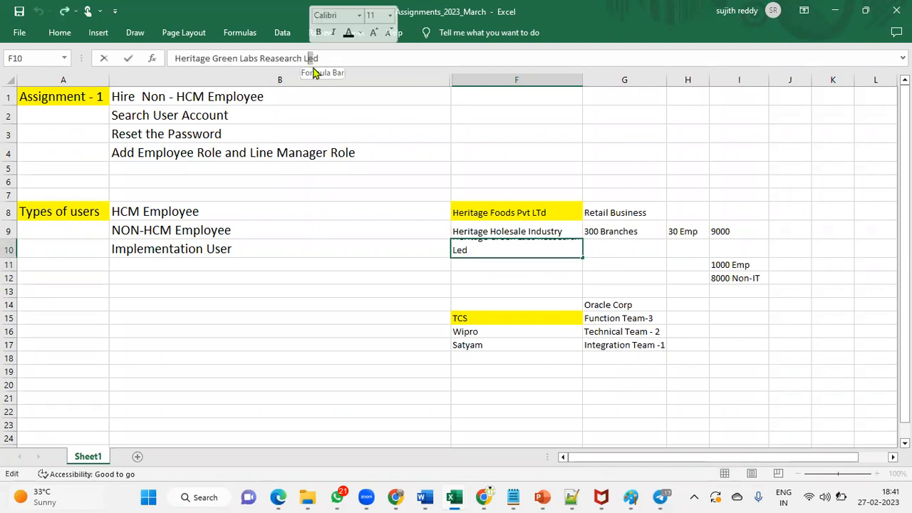
pyautogui.write('t')
pyautogui.click(516, 230)
# Step: Fill F9:F10 yellow and widen column F to fit the company names
pyautogui.moveTo(537, 241); pyautogui.dragTo(537, 251)
pyautogui.click(59, 32)
pyautogui.click(171, 79)
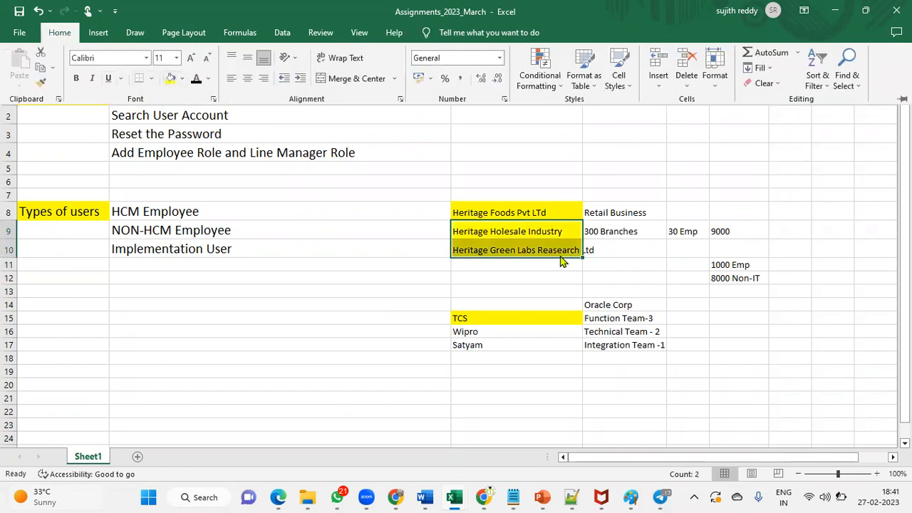
pyautogui.click(570, 212)
pyautogui.moveTo(584, 85); pyautogui.dragTo(620, 86)
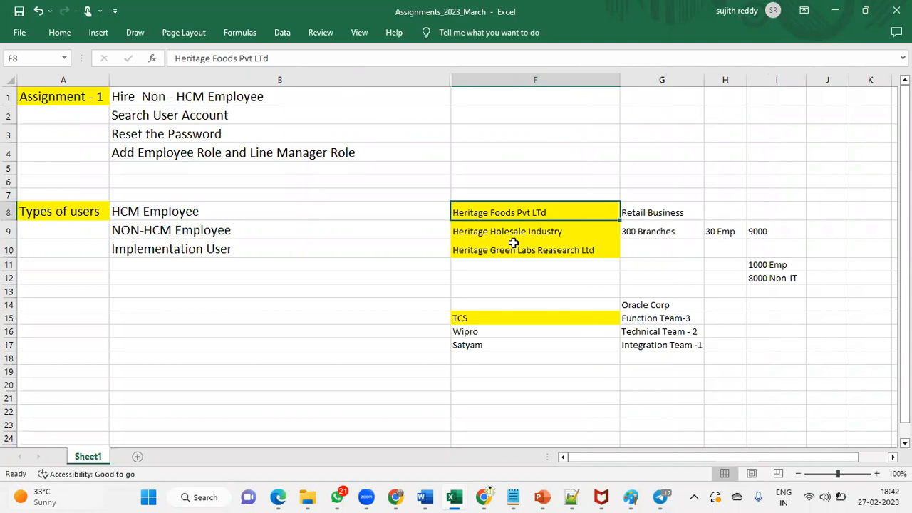
# Step: On the Hire an Employee page, enter the hire's last name, first name and title Mr
pyautogui.hotkey('alt', 'Tab')
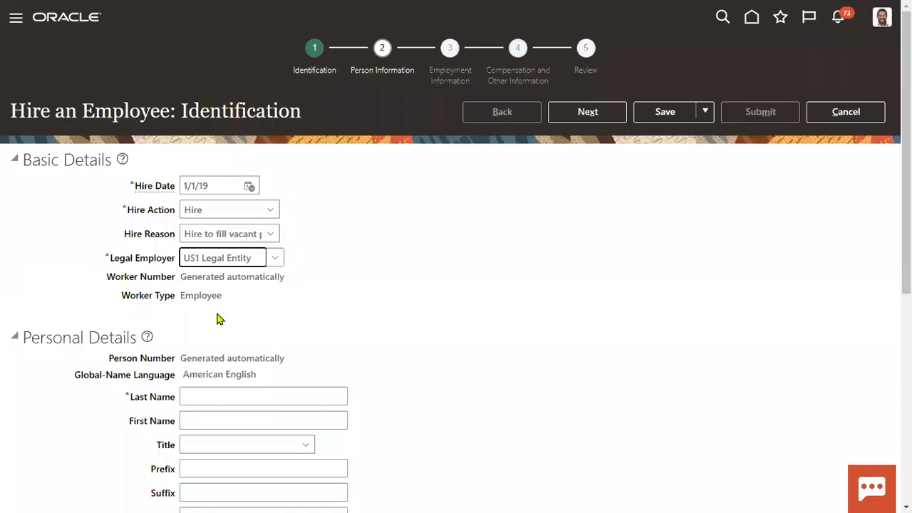
pyautogui.scroll(-4, 219, 319)
pyautogui.scroll(2, 218, 157)
pyautogui.click(228, 243)
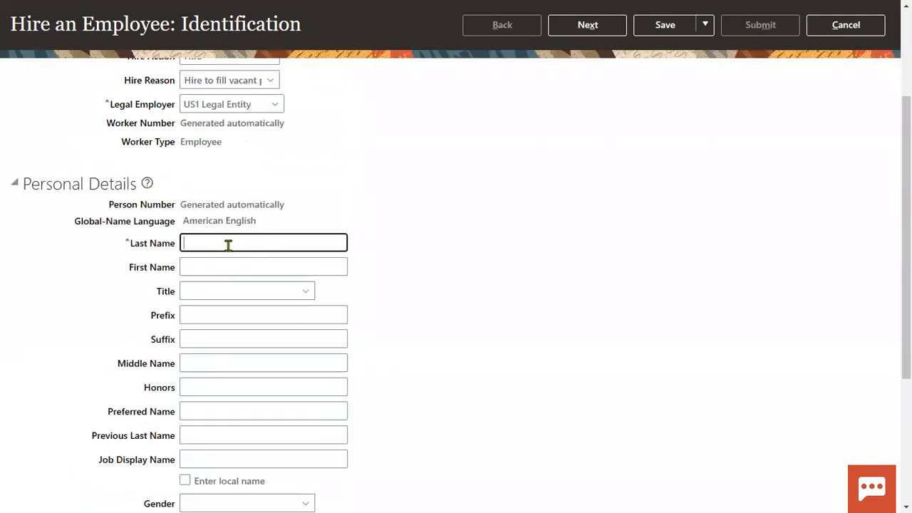
pyautogui.press('Tab')
pyautogui.press('Tab')
pyautogui.write('Mr.')
# Step: Set gender to Male and date of birth to 1/1/1999
pyautogui.scroll(-2, 221, 316)
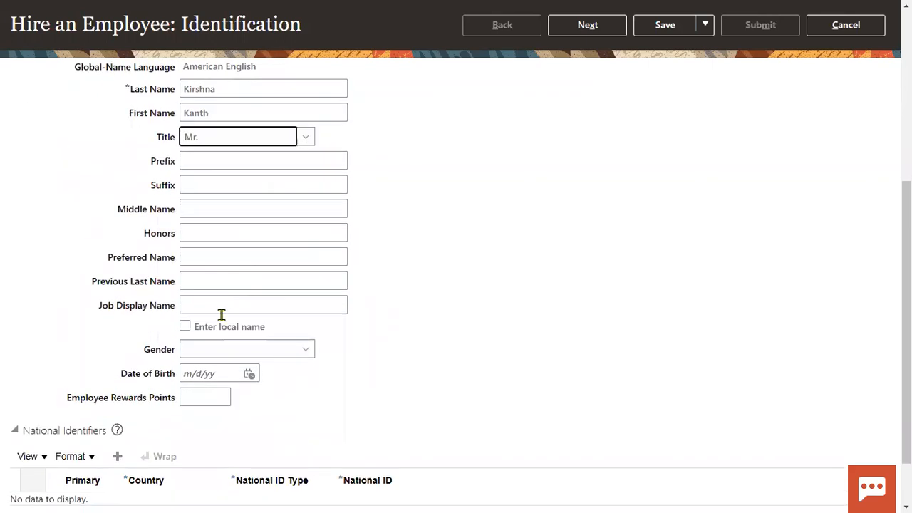
pyautogui.click(235, 350)
pyautogui.click(204, 403)
pyautogui.click(206, 371)
pyautogui.write('1')
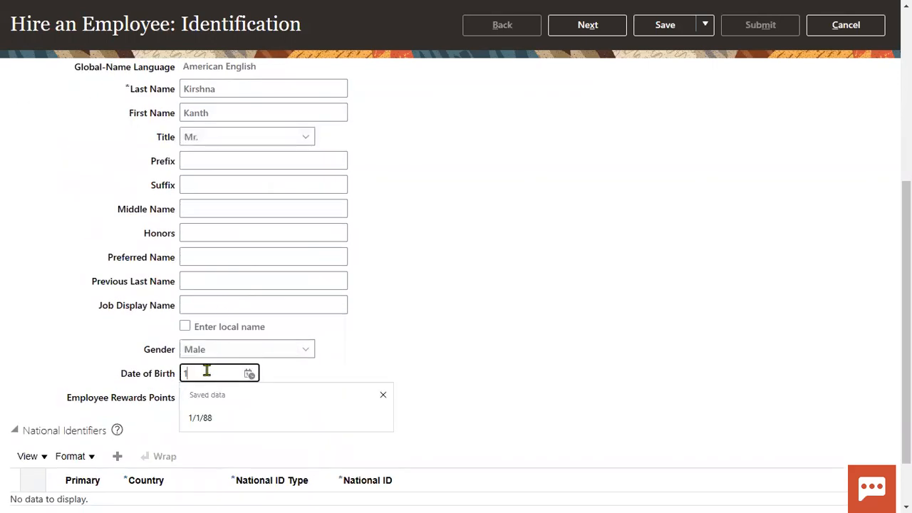
pyautogui.write('/1/1999')
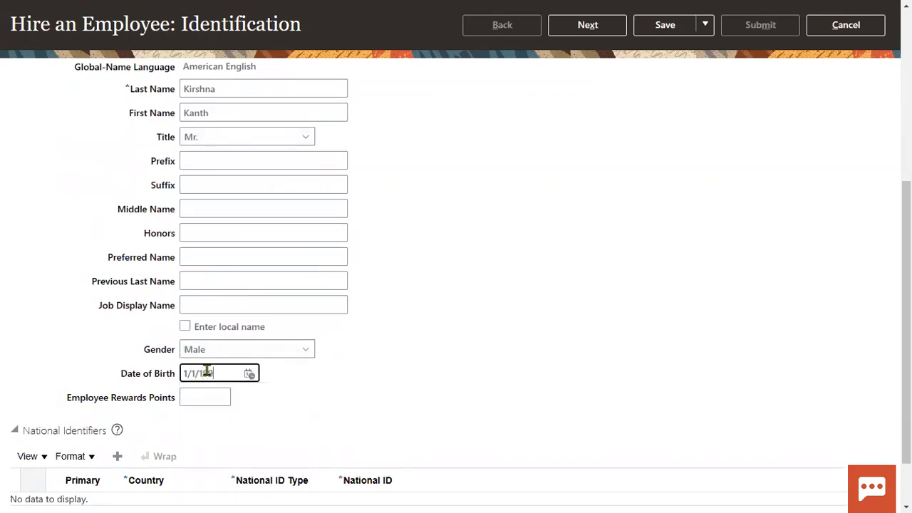
# Step: Add a Social Security Number national identifier with the hire's number, then continue
pyautogui.click(117, 456)
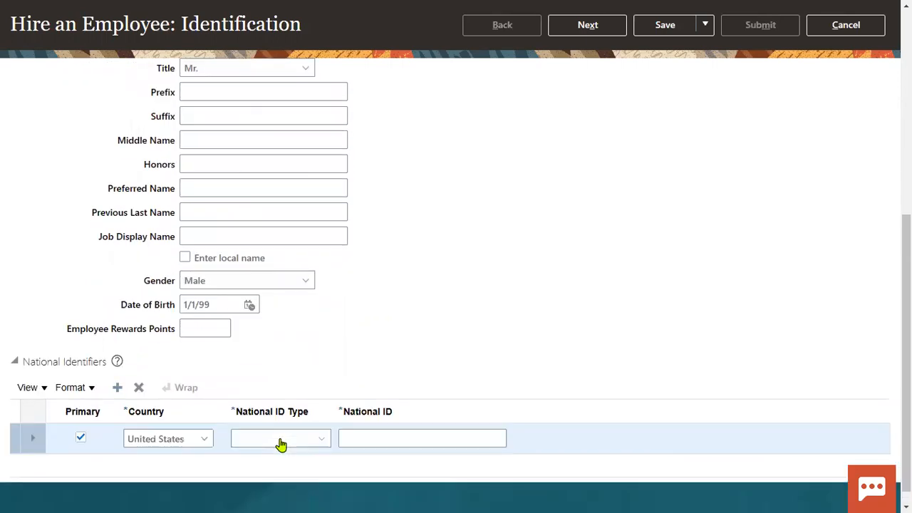
pyautogui.click(281, 439)
pyautogui.click(276, 396)
pyautogui.click(380, 439)
pyautogui.click(507, 292)
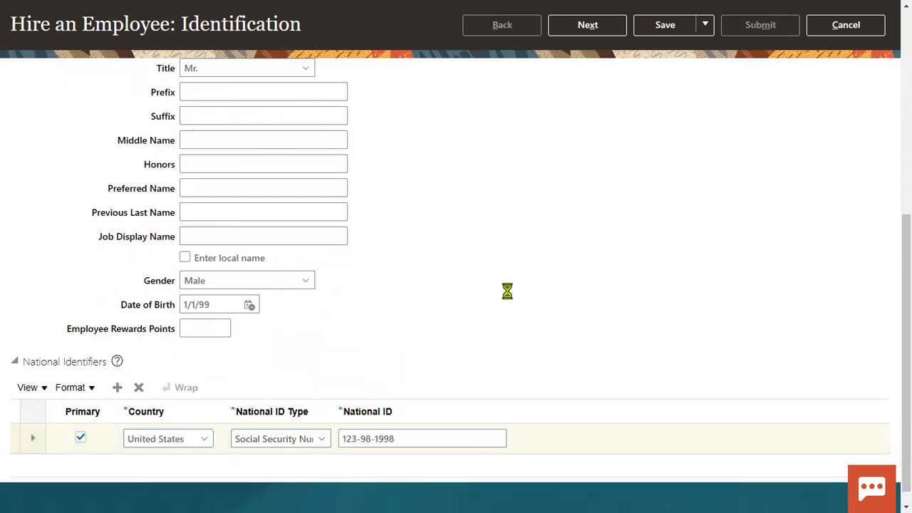
pyautogui.scroll(5, 487, 289)
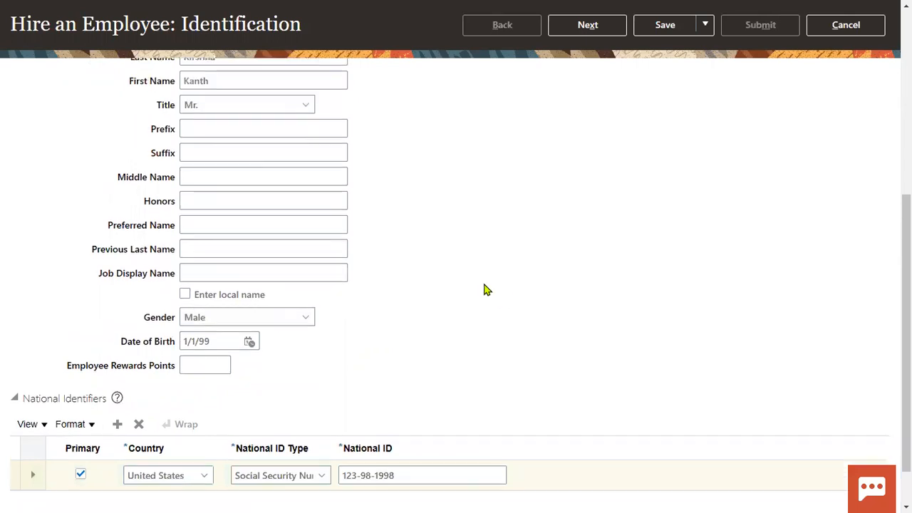
pyautogui.click(579, 114)
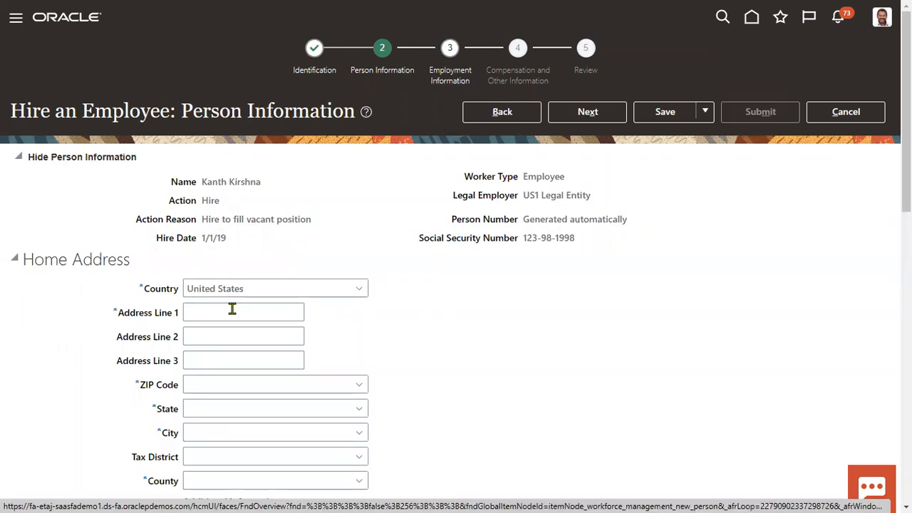
# Step: Enter the home address line and the ZIP code
pyautogui.click(232, 308)
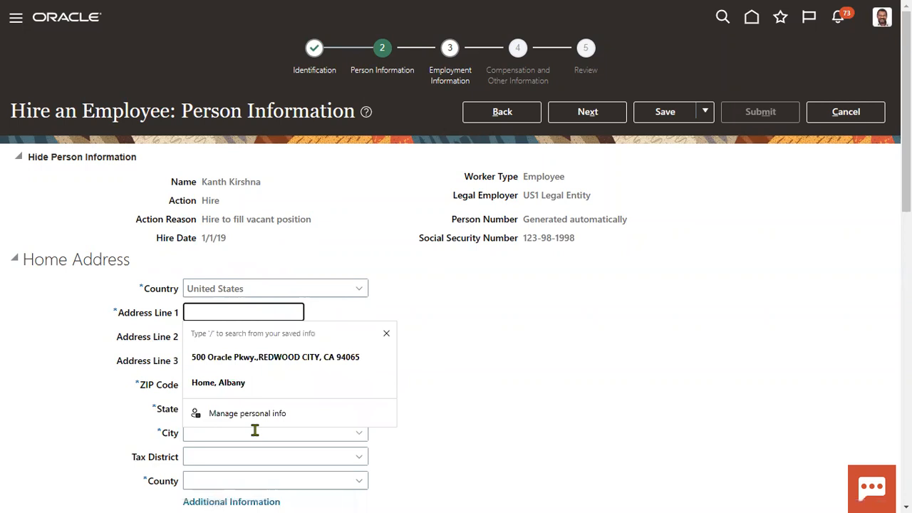
pyautogui.write('Emp home ')
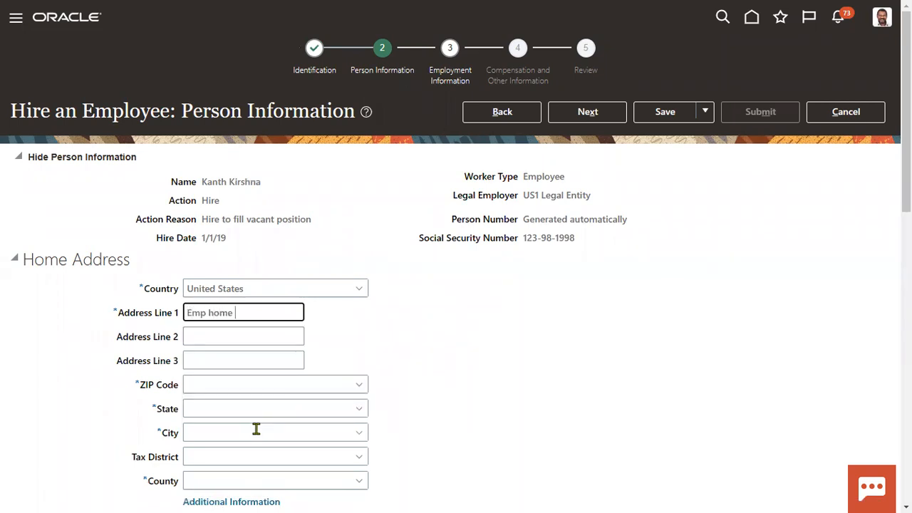
pyautogui.write('Address')
pyautogui.press('Tab')
pyautogui.press('Tab')
pyautogui.press('Tab')
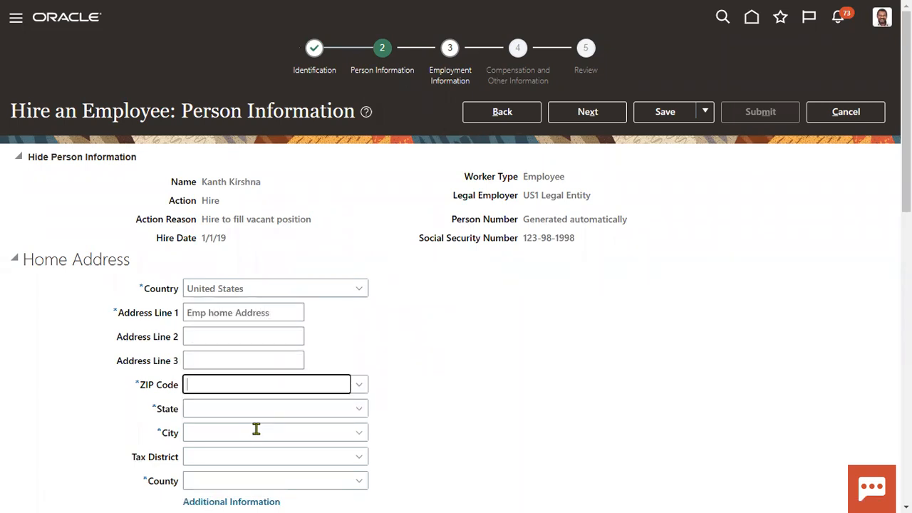
pyautogui.write('12200')
pyautogui.press('Tab')
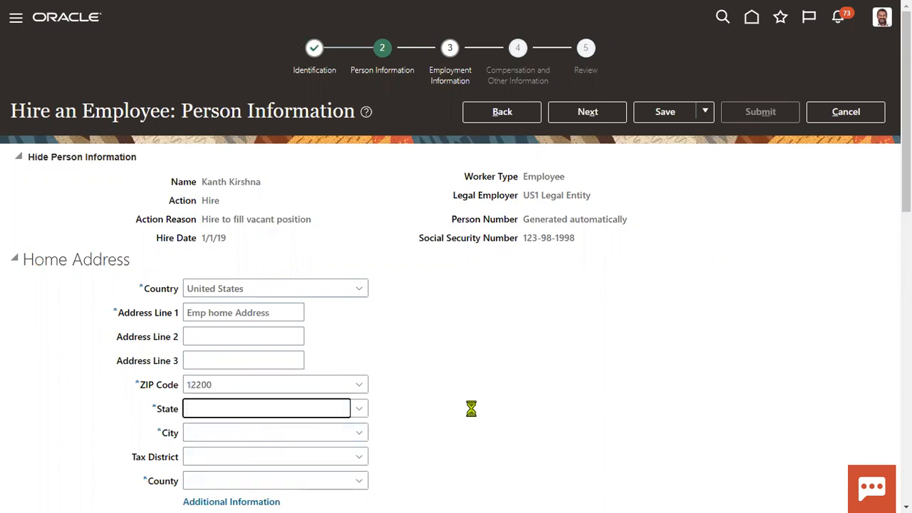
# Step: Set marital status to Married, expand Citizenship and Visa Information, and proceed
pyautogui.scroll(-4, 406, 357)
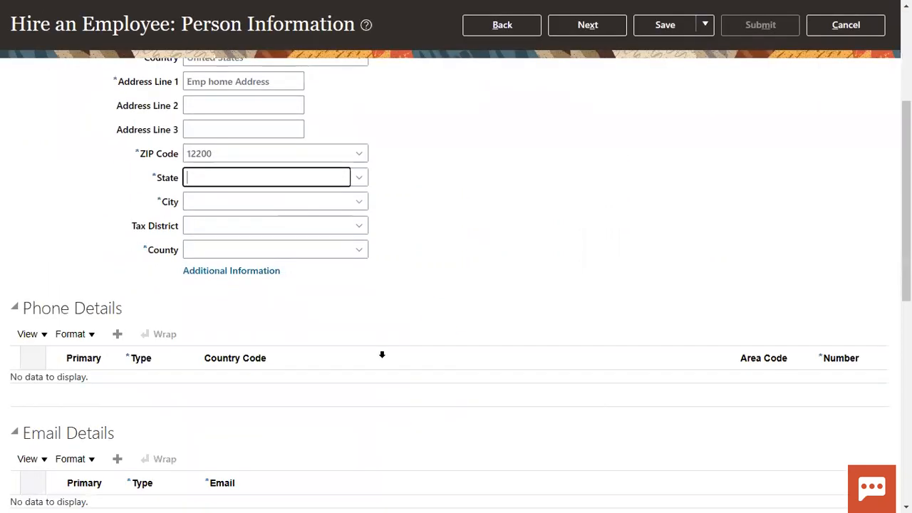
pyautogui.scroll(-5, 120, 383)
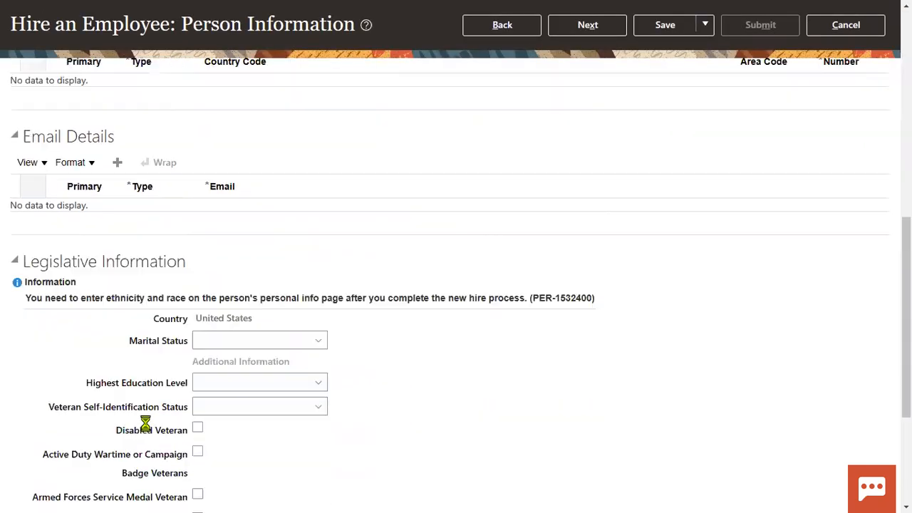
pyautogui.click(244, 255)
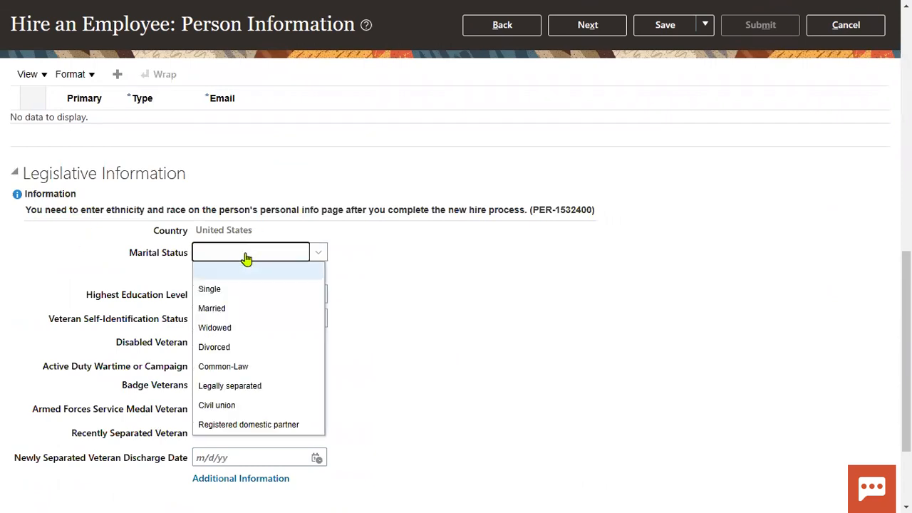
pyautogui.click(229, 309)
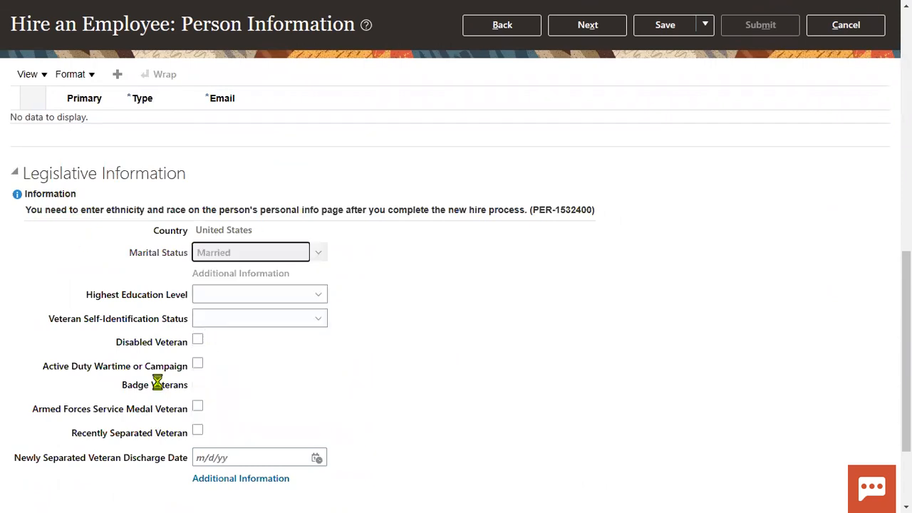
pyautogui.scroll(-2, 188, 379)
pyautogui.click(16, 400)
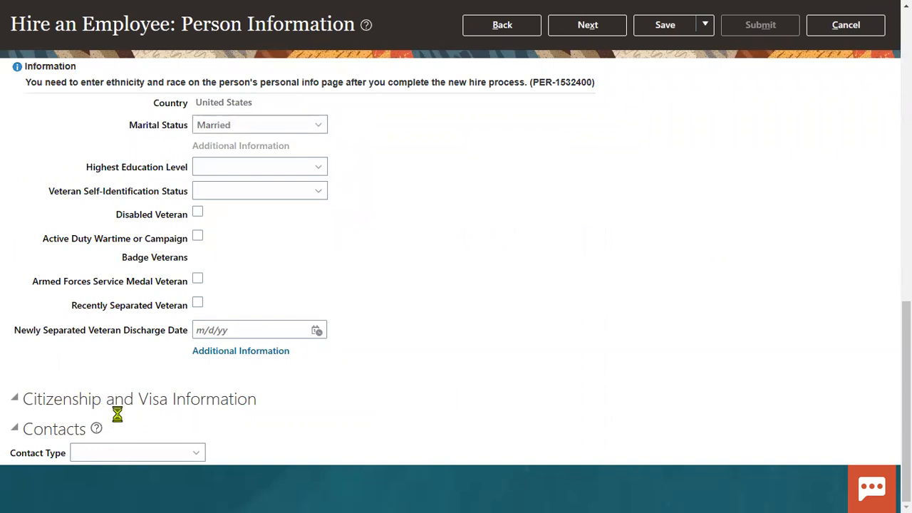
pyautogui.scroll(-7, 55, 401)
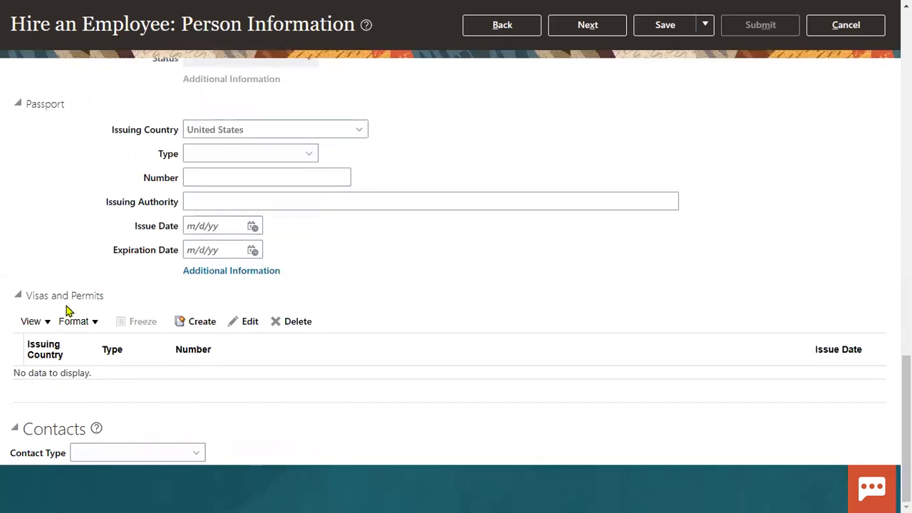
pyautogui.click(95, 455)
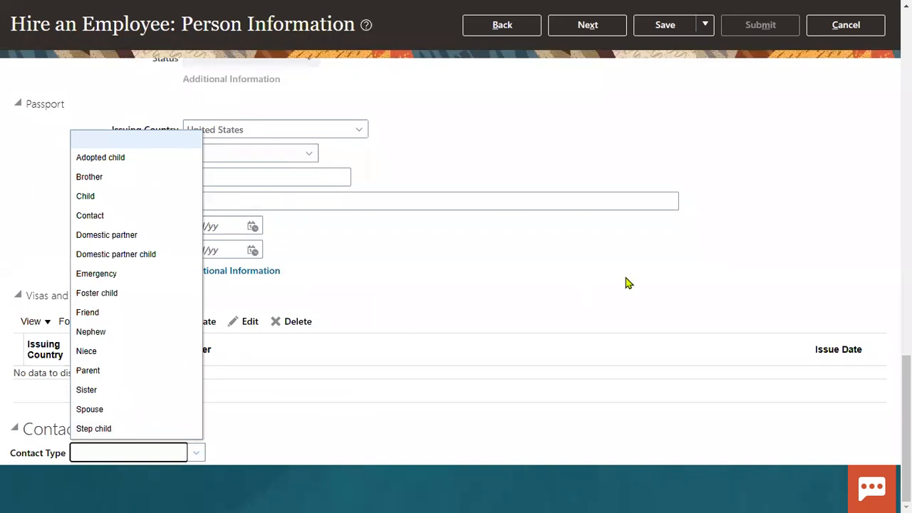
pyautogui.click(597, 258)
pyautogui.scroll(-5, 597, 263)
pyautogui.scroll(10, 595, 260)
pyautogui.click(563, 112)
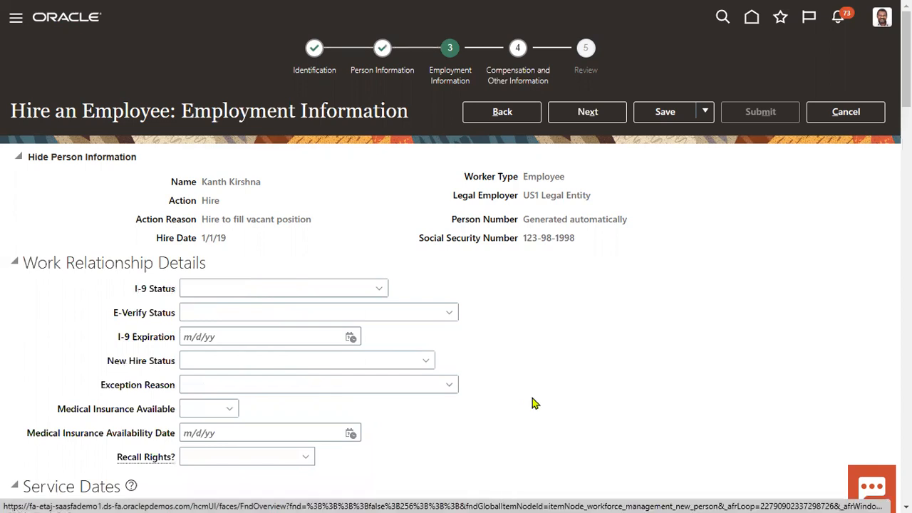
# Step: Set the assignment's Business Unit to US1 Business Unit and Job to Finance Administrator
pyautogui.scroll(-4, 456, 370)
pyautogui.click(240, 365)
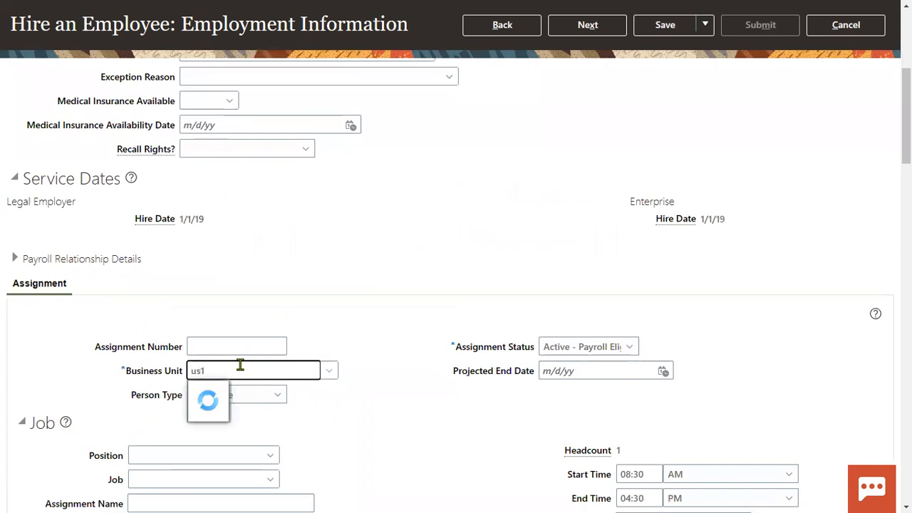
pyautogui.click(235, 391)
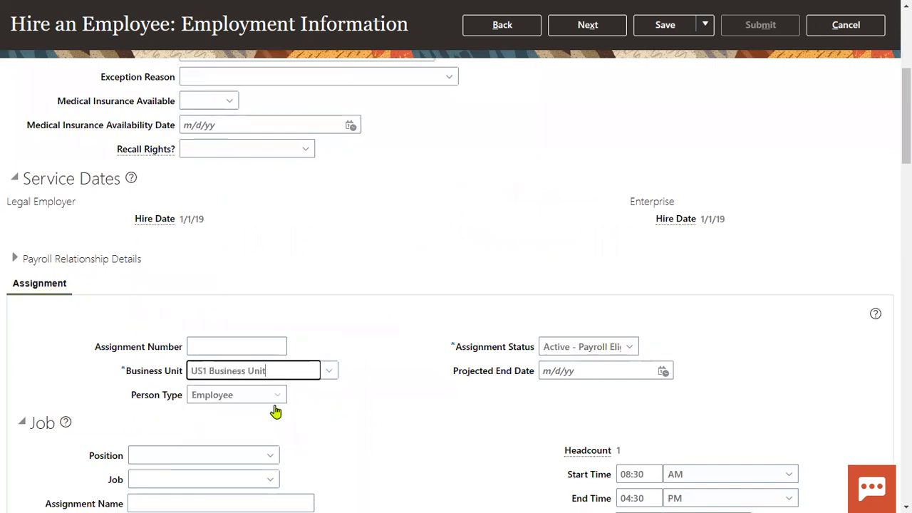
pyautogui.scroll(-3, 332, 408)
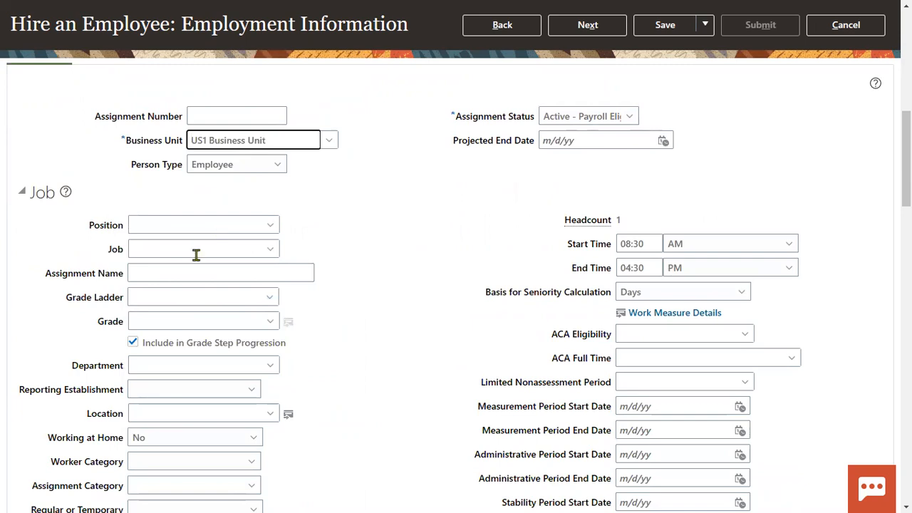
pyautogui.scroll(-1, 183, 333)
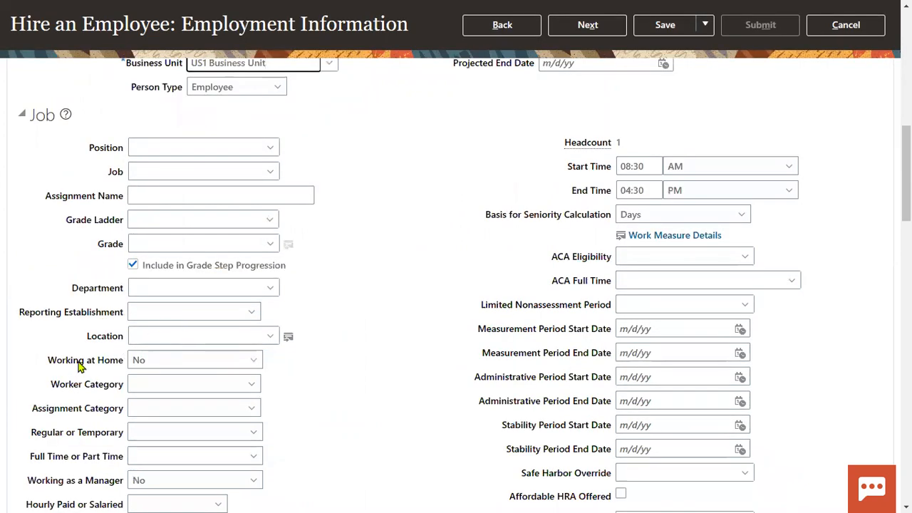
pyautogui.scroll(-3, 136, 379)
pyautogui.scroll(-6, 166, 369)
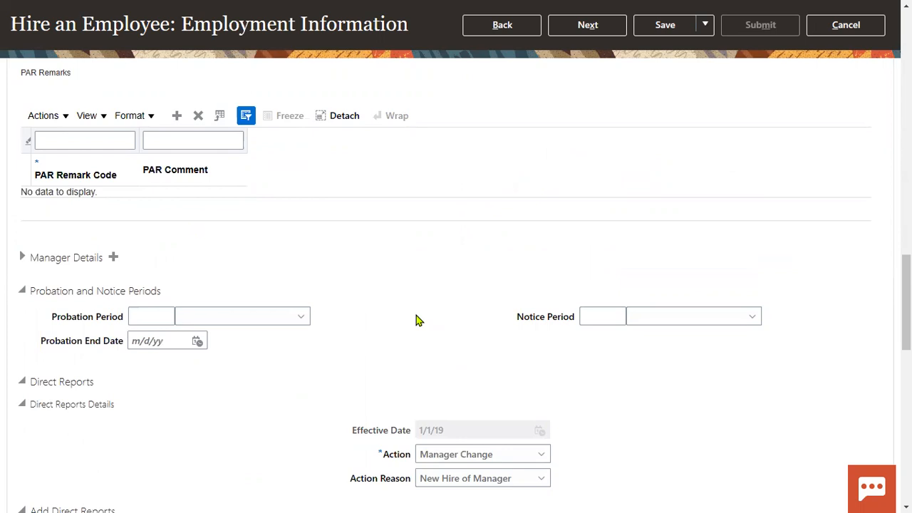
pyautogui.scroll(15, 419, 321)
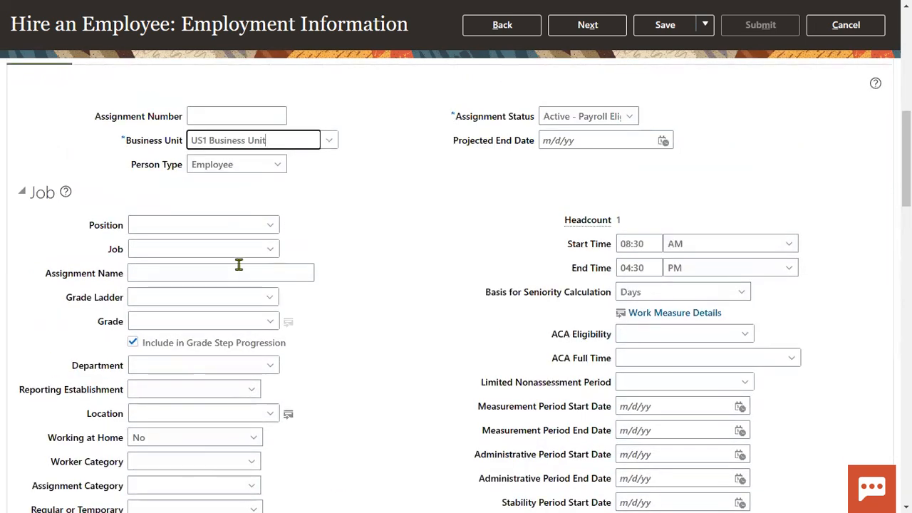
pyautogui.click(219, 245)
pyautogui.write('Fina')
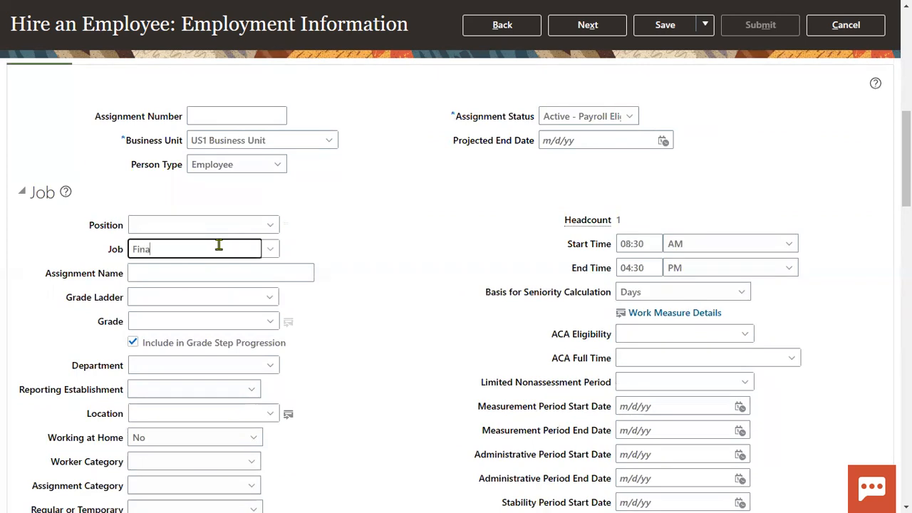
pyautogui.click(171, 269)
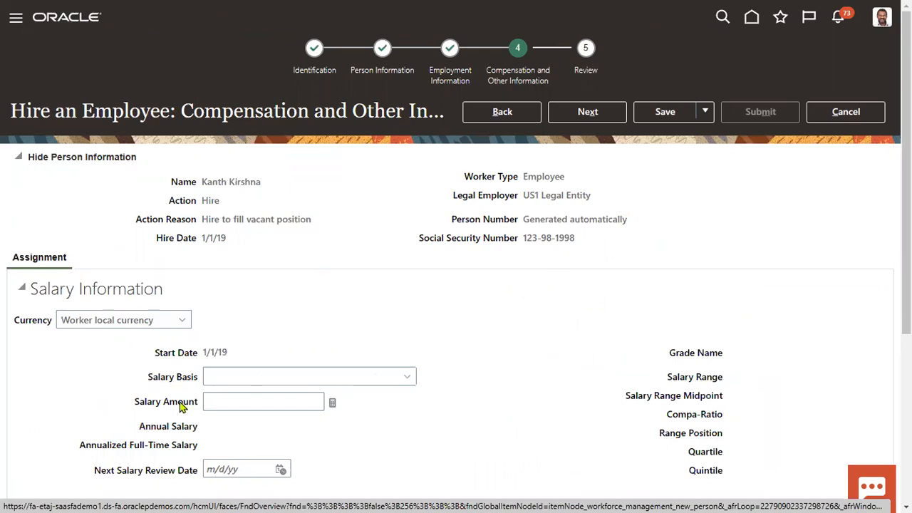
# Step: Look over the remaining hire details and continue to the review step
pyautogui.scroll(-1, 182, 404)
pyautogui.scroll(-2, 159, 407)
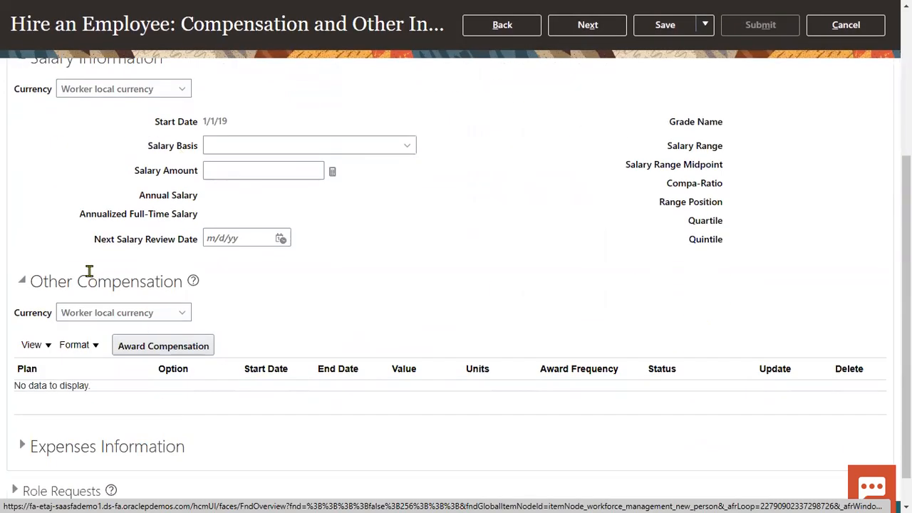
pyautogui.scroll(-1, 149, 356)
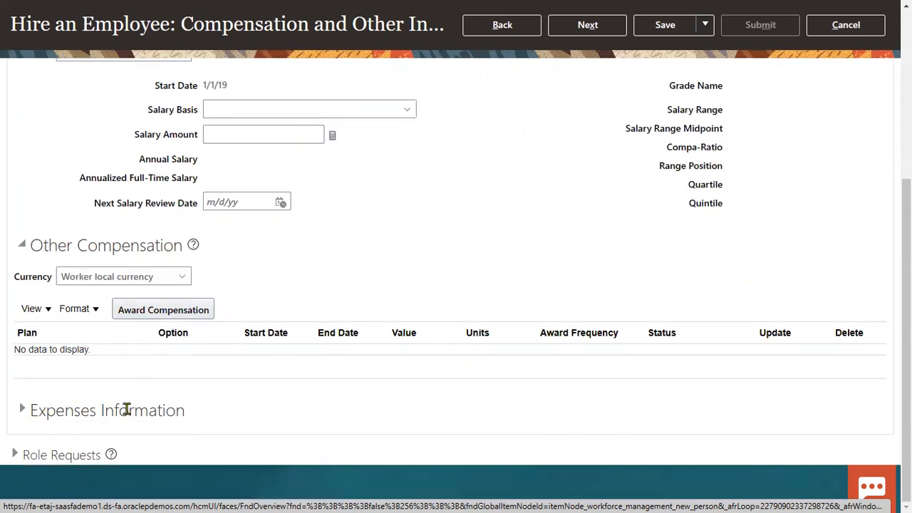
pyautogui.moveTo(47, 411); pyautogui.dragTo(175, 411)
pyautogui.click(285, 407)
pyautogui.scroll(5, 648, 182)
pyautogui.click(613, 114)
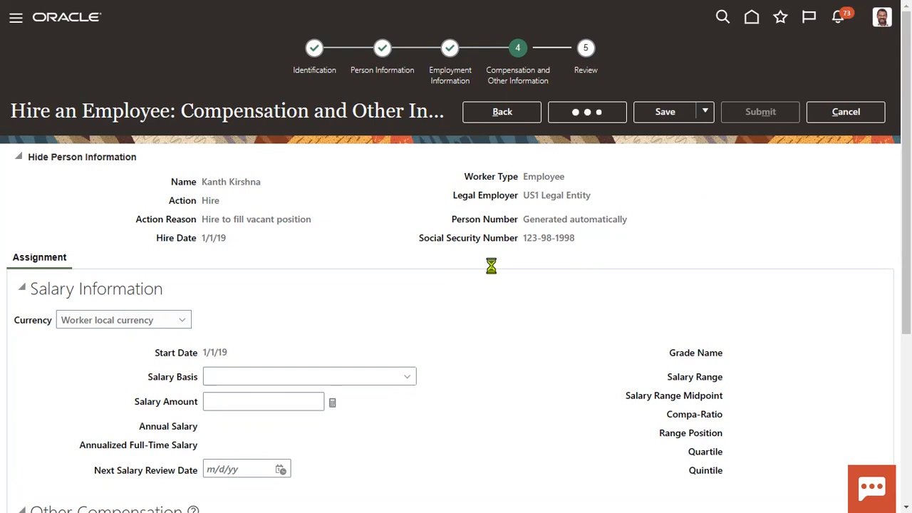
# Step: Submit the new hire and acknowledge the confirmation
pyautogui.click(743, 114)
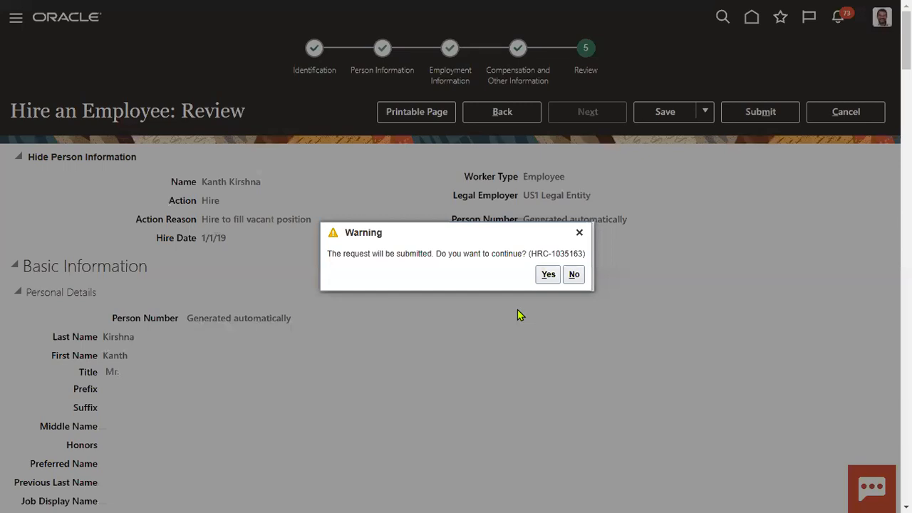
pyautogui.click(546, 273)
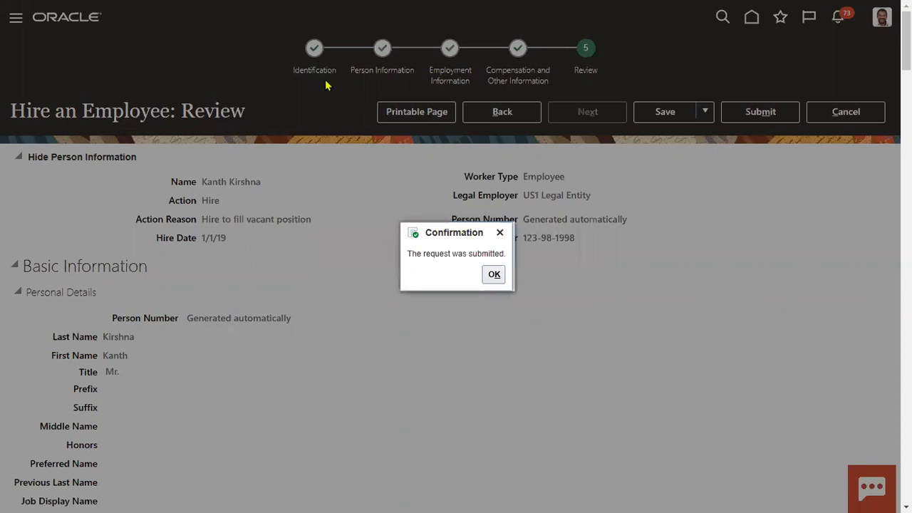
pyautogui.click(495, 275)
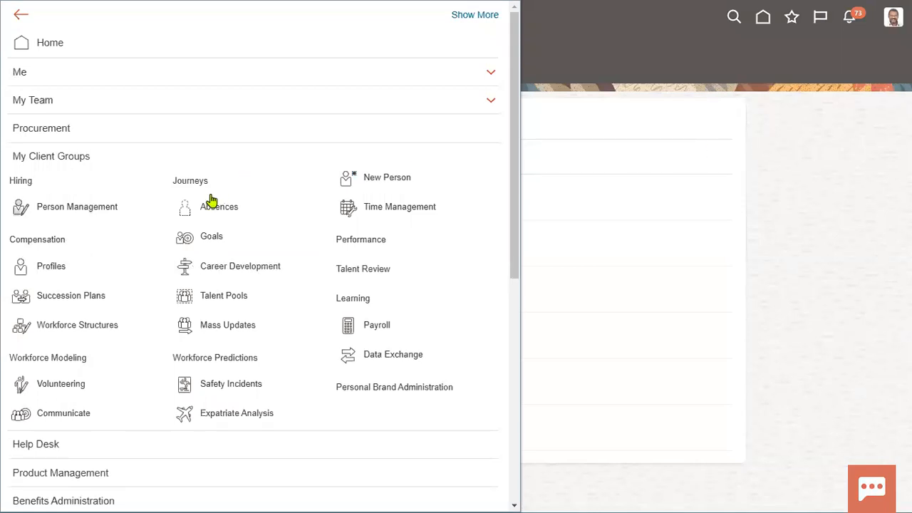
# Step: In Person Management, search by the hire's last name, then by first name
pyautogui.click(36, 210)
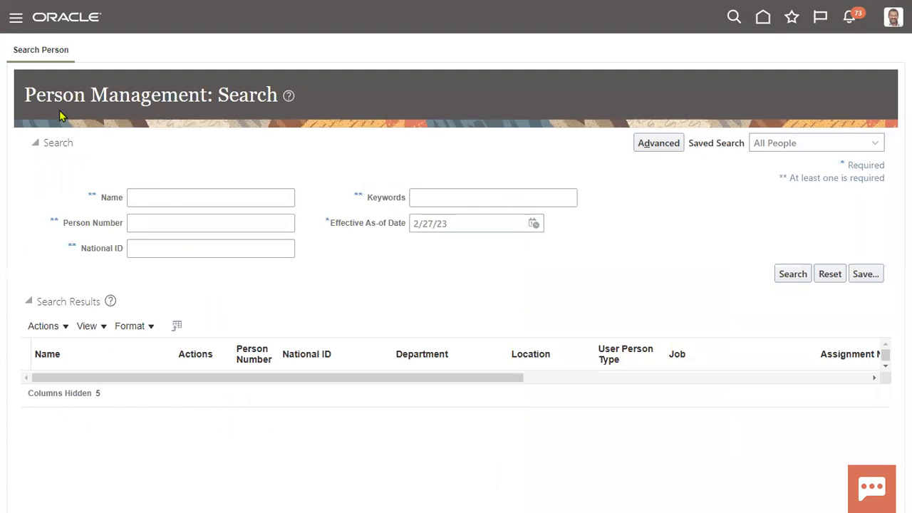
pyautogui.click(194, 200)
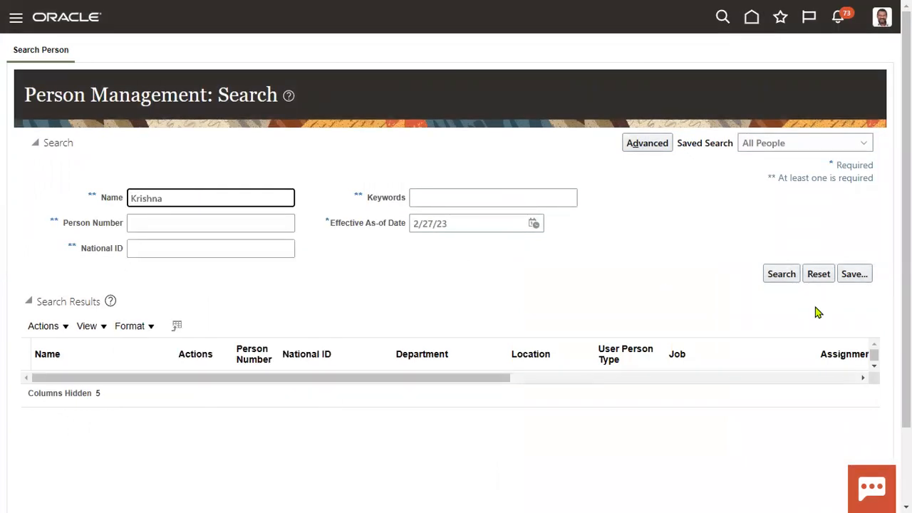
pyautogui.click(781, 281)
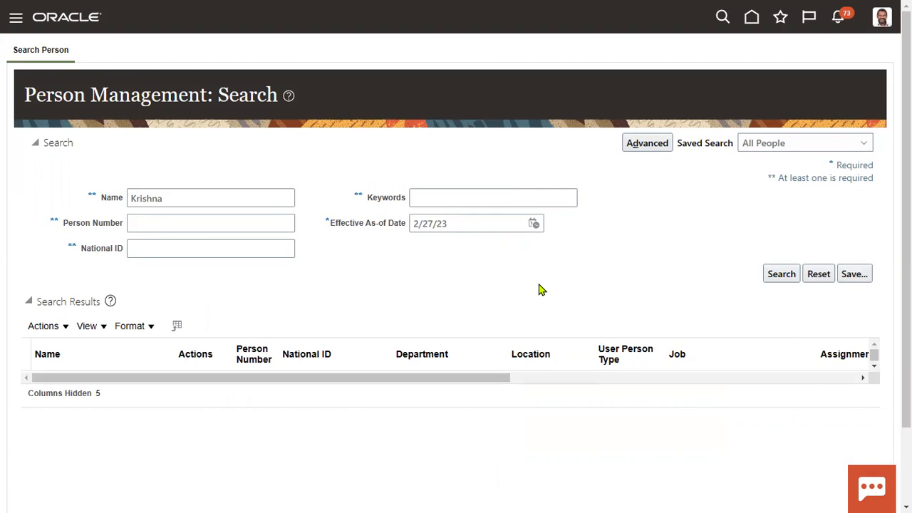
pyautogui.click(773, 278)
pyautogui.moveTo(192, 198); pyautogui.dragTo(4, 187)
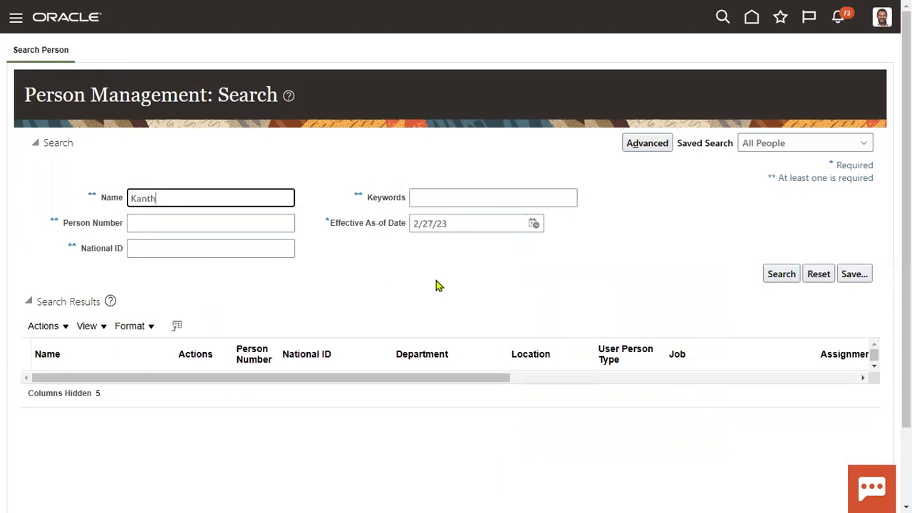
pyautogui.click(779, 277)
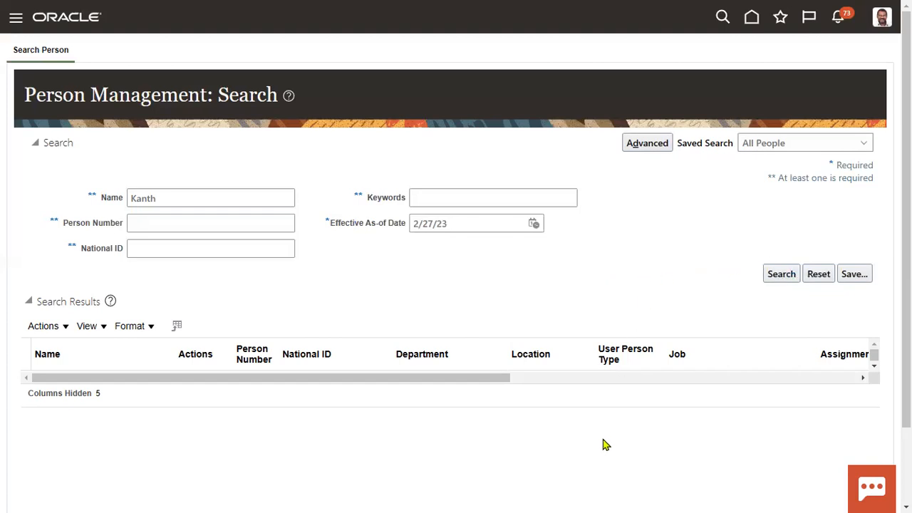
pyautogui.click(784, 276)
# Step: Check notifications and rerun the search until the new employee's person number appears
pyautogui.click(838, 26)
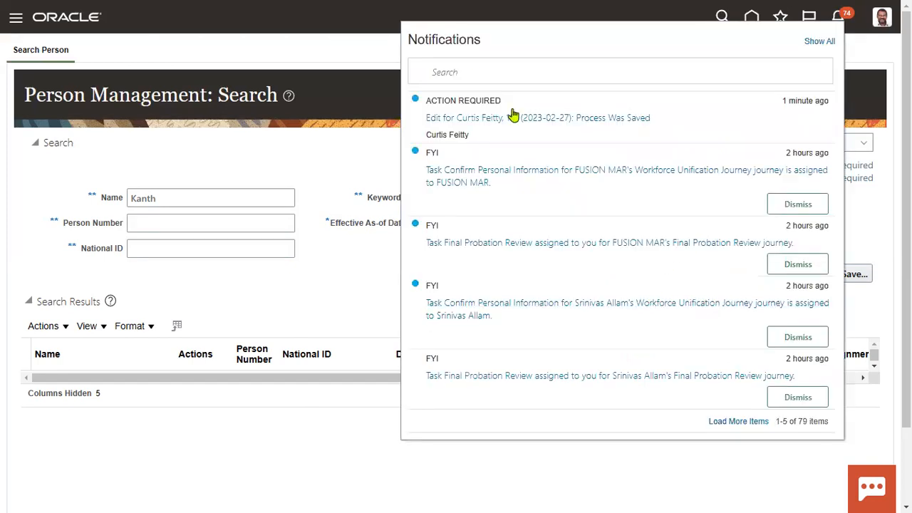
pyautogui.moveTo(429, 100); pyautogui.dragTo(474, 104)
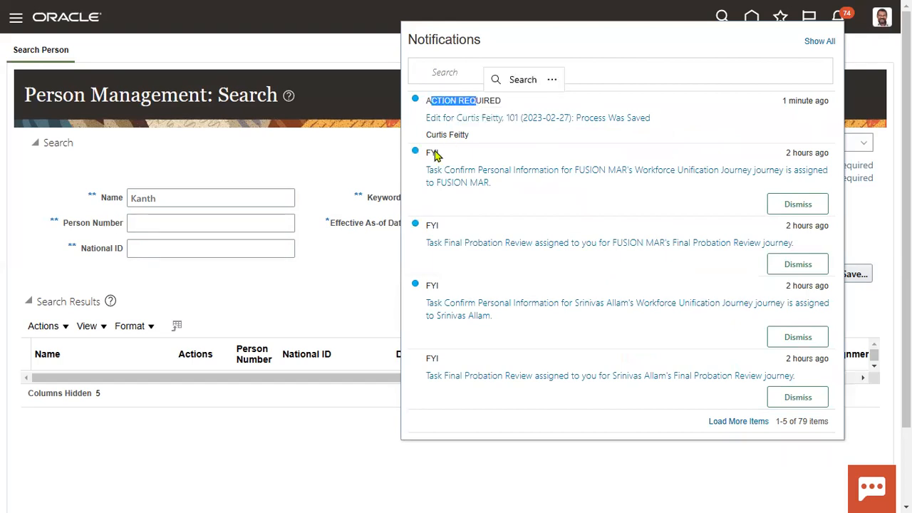
pyautogui.click(360, 151)
pyautogui.click(779, 279)
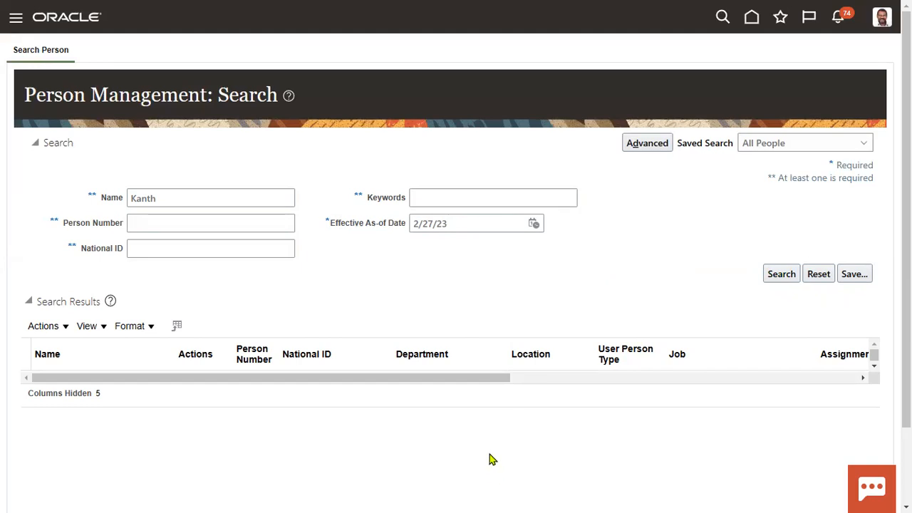
pyautogui.click(770, 273)
pyautogui.click(773, 277)
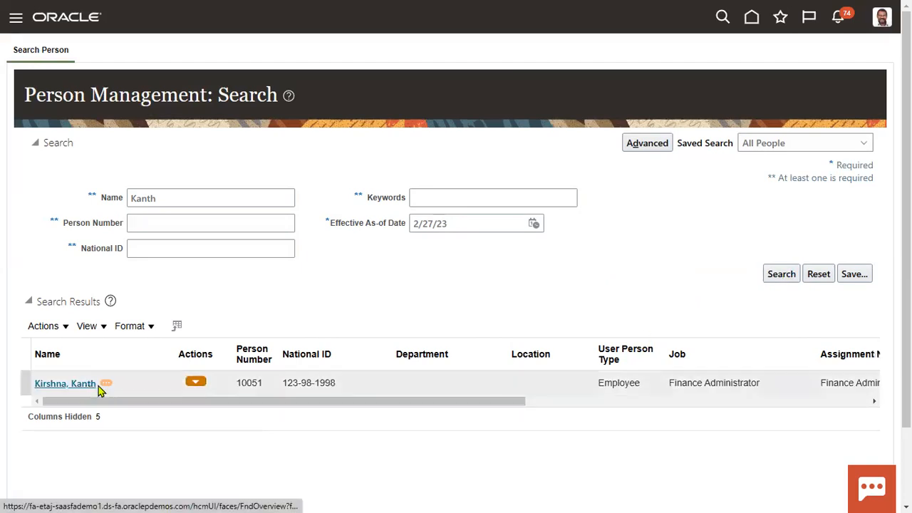
pyautogui.doubleClick(249, 382)
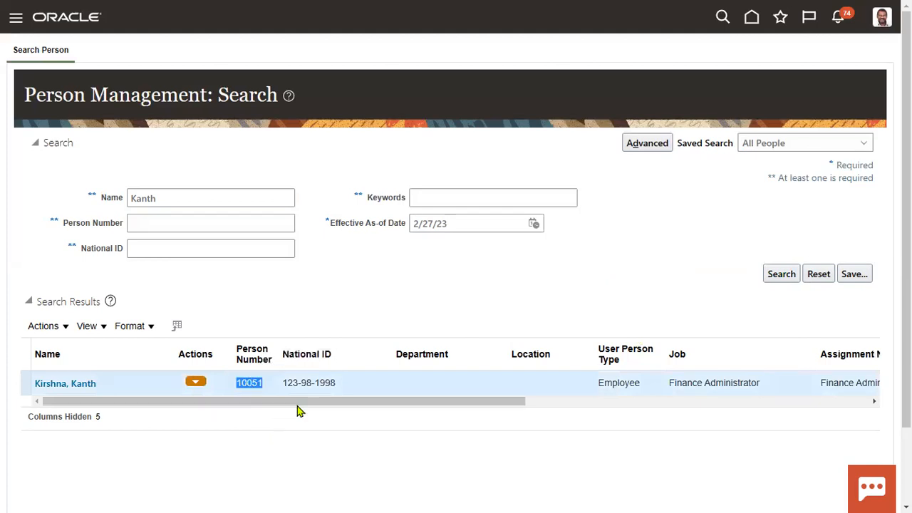
pyautogui.click(349, 281)
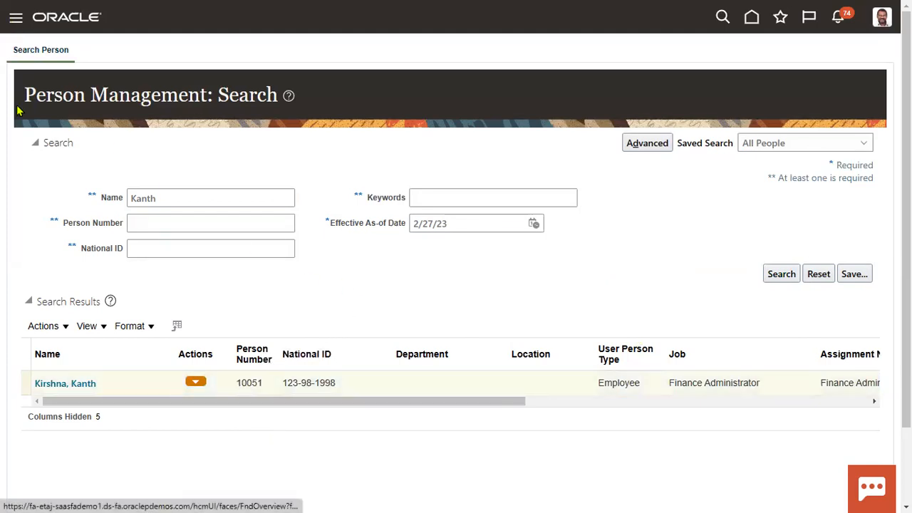
# Step: Open the Navigator menu and expand the Tools work areas
pyautogui.click(15, 21)
pyautogui.scroll(-10, 65, 271)
pyautogui.click(40, 384)
# Step: Check the Approvals transaction list without the Failed status filter, then return to Person Management
pyautogui.scroll(-3, 40, 385)
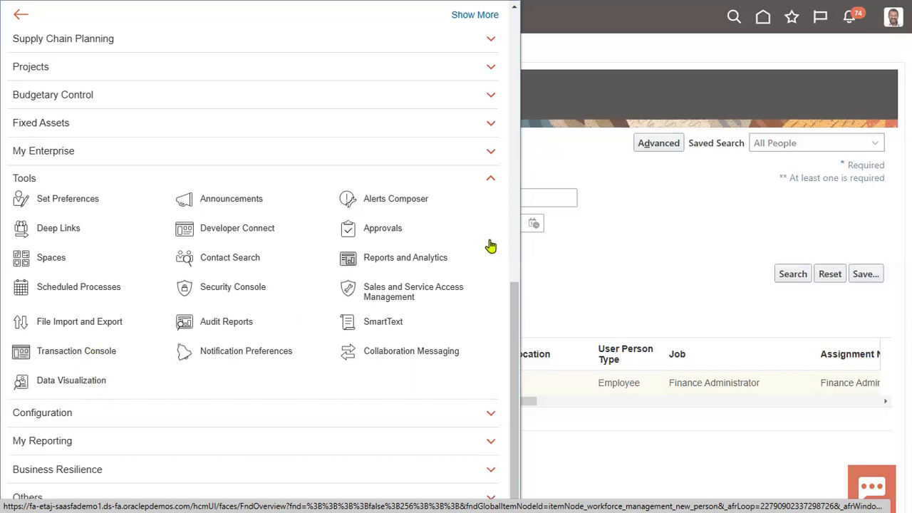
pyautogui.click(432, 223)
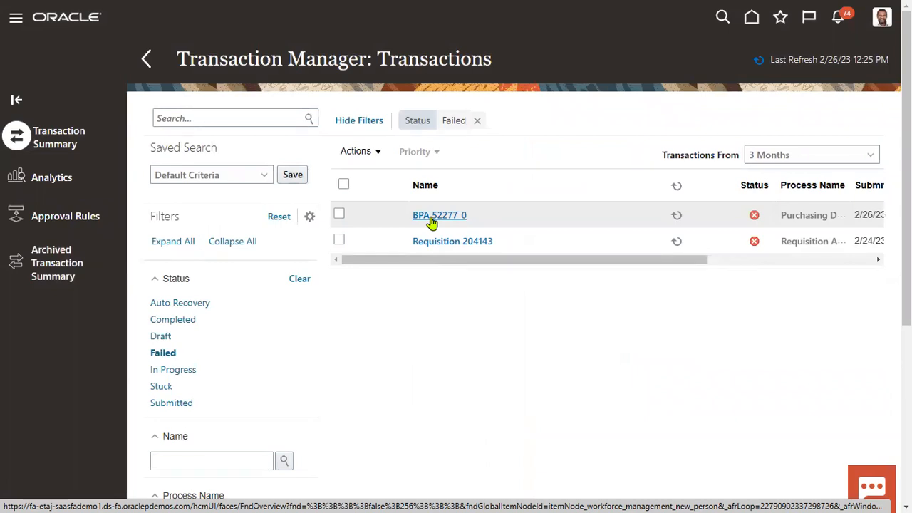
pyautogui.click(477, 121)
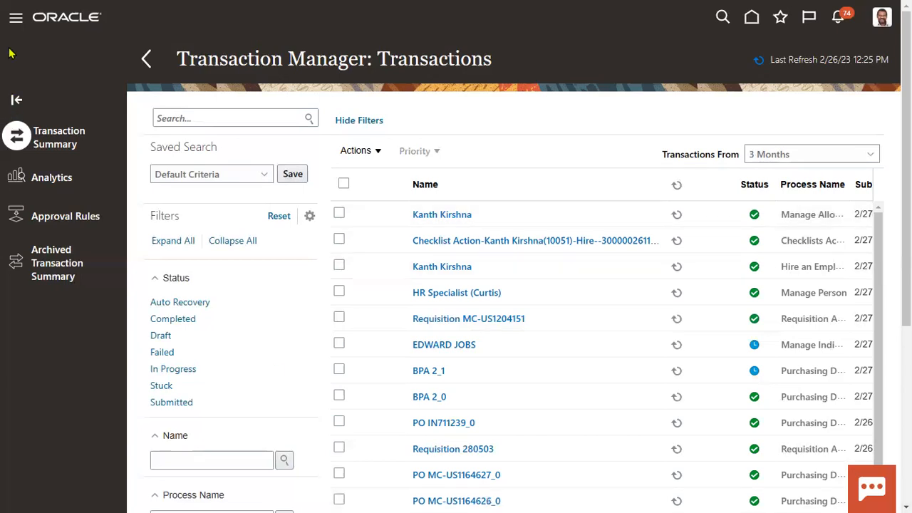
pyautogui.click(16, 17)
pyautogui.click(98, 210)
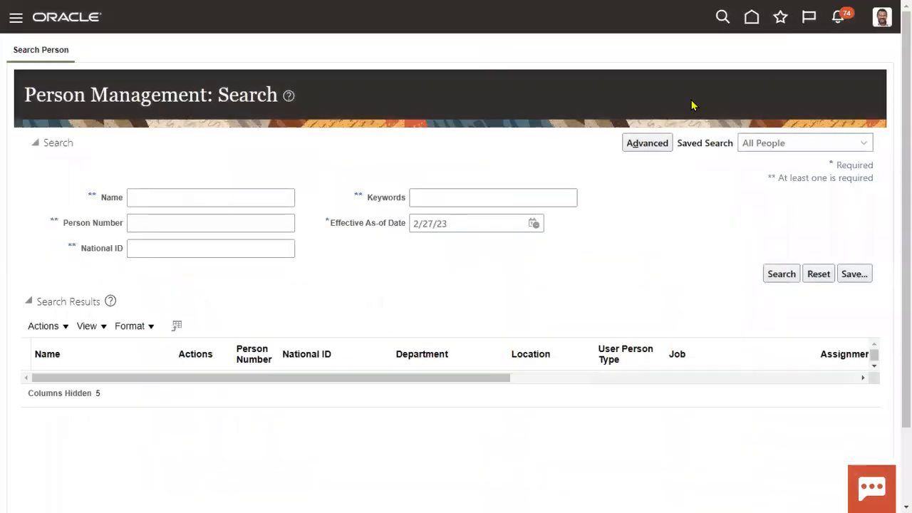
# Step: Search by the new employee's person number, open their record and scroll down the Tasks panel
pyautogui.click(240, 225)
pyautogui.write('10051')
pyautogui.click(770, 277)
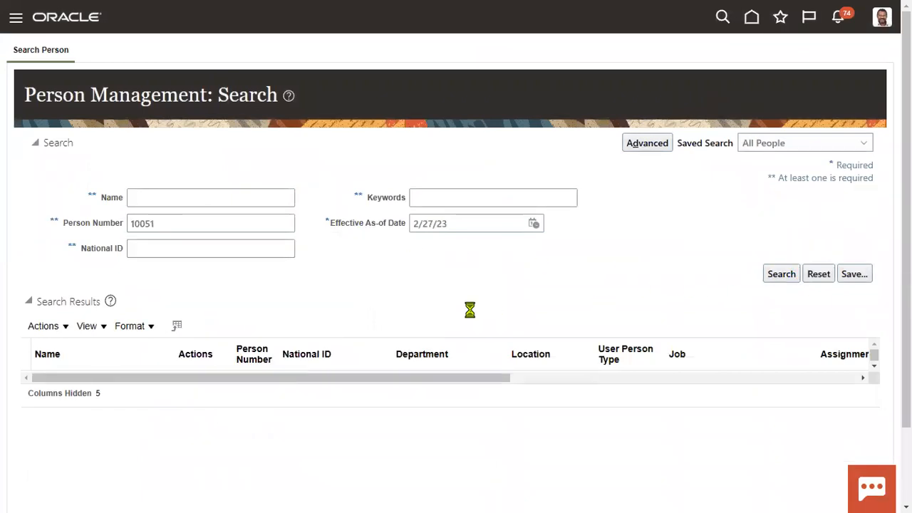
pyautogui.click(44, 387)
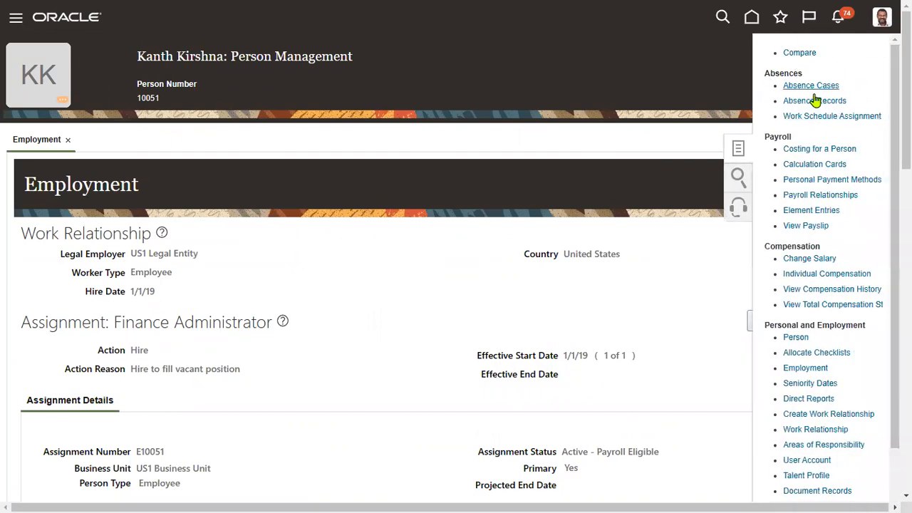
pyautogui.scroll(-1, 835, 320)
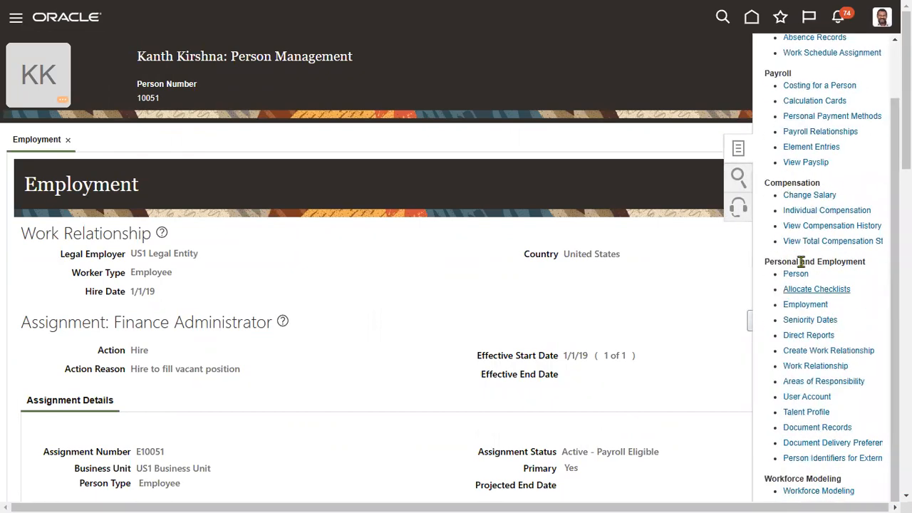
pyautogui.scroll(-3, 839, 320)
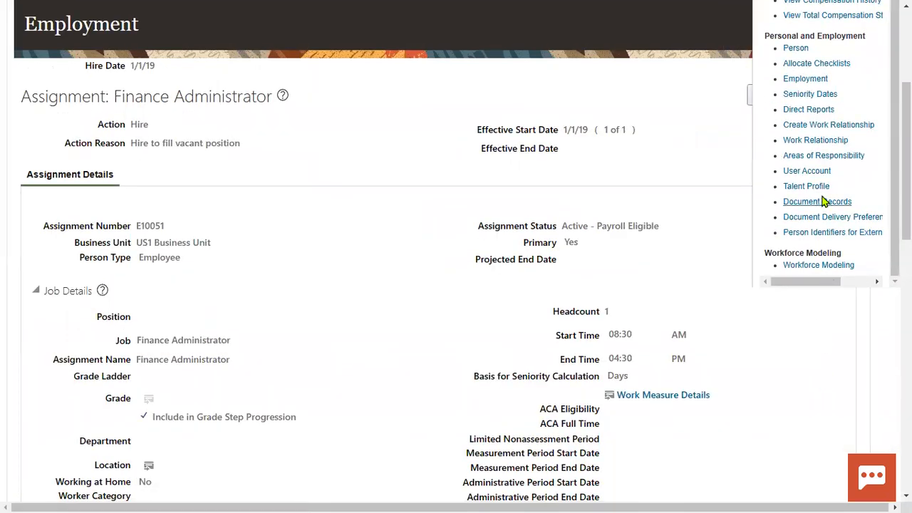
pyautogui.scroll(-1, 865, 171)
# Step: In User Account, copy the user name, verify Active status and Employee role, then close
pyautogui.click(809, 172)
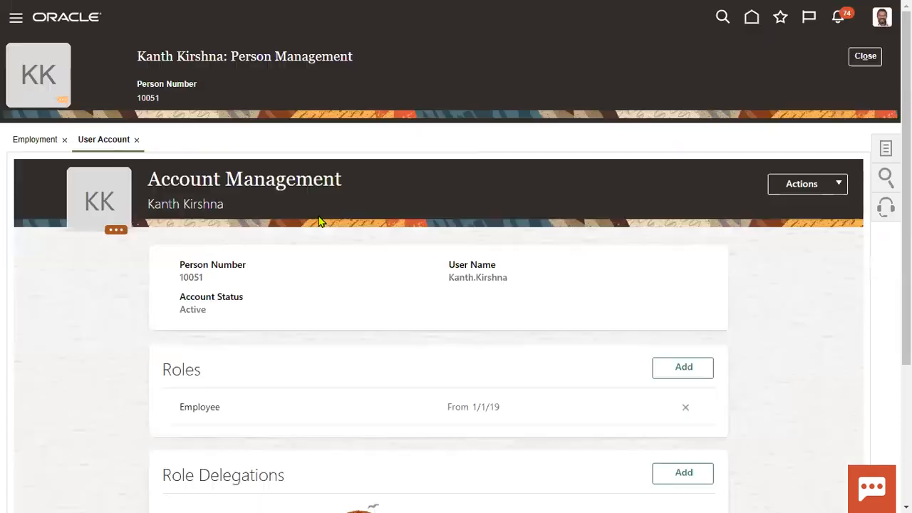
pyautogui.moveTo(448, 277); pyautogui.dragTo(507, 278)
pyautogui.rightClick(500, 279)
pyautogui.click(535, 177)
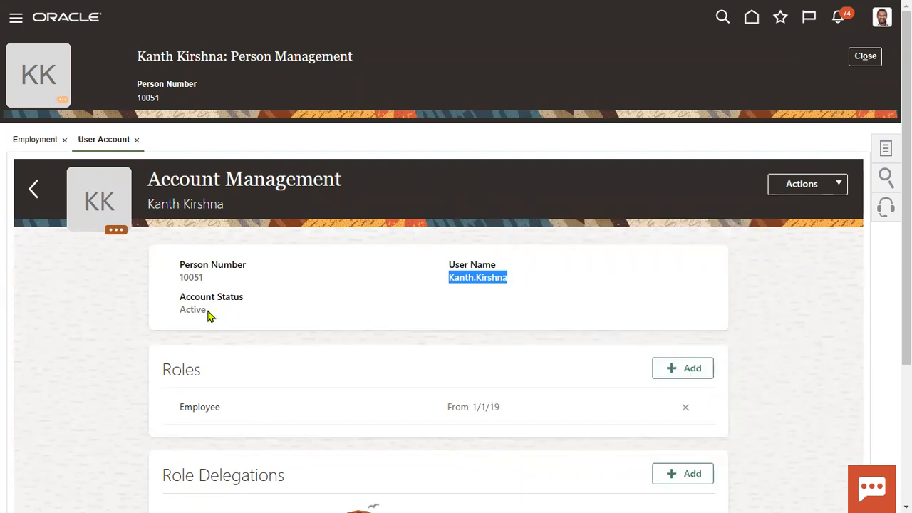
pyautogui.click(180, 314)
pyautogui.moveTo(180, 313); pyautogui.dragTo(206, 311)
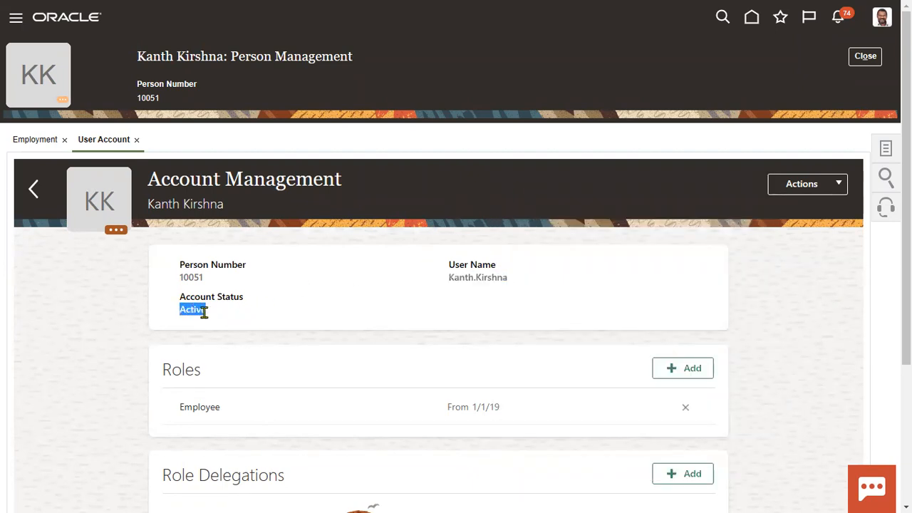
pyautogui.scroll(-2, 393, 345)
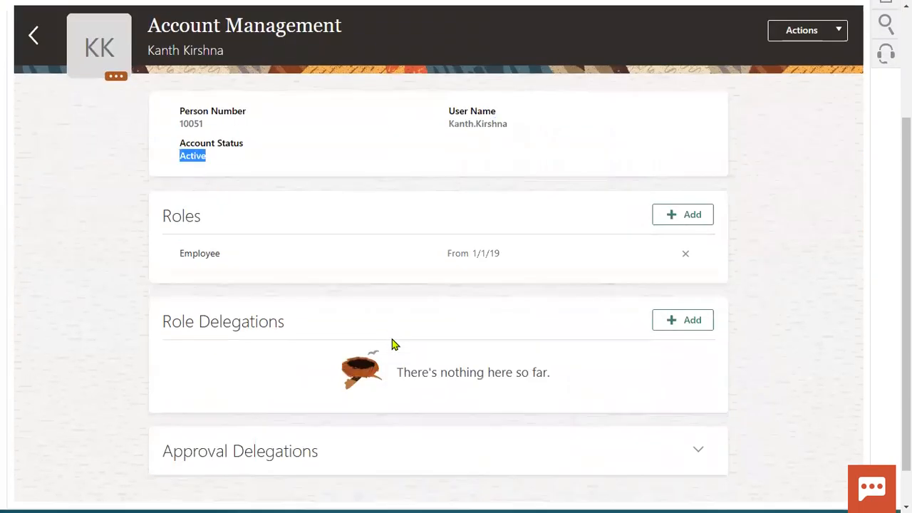
pyautogui.click(187, 260)
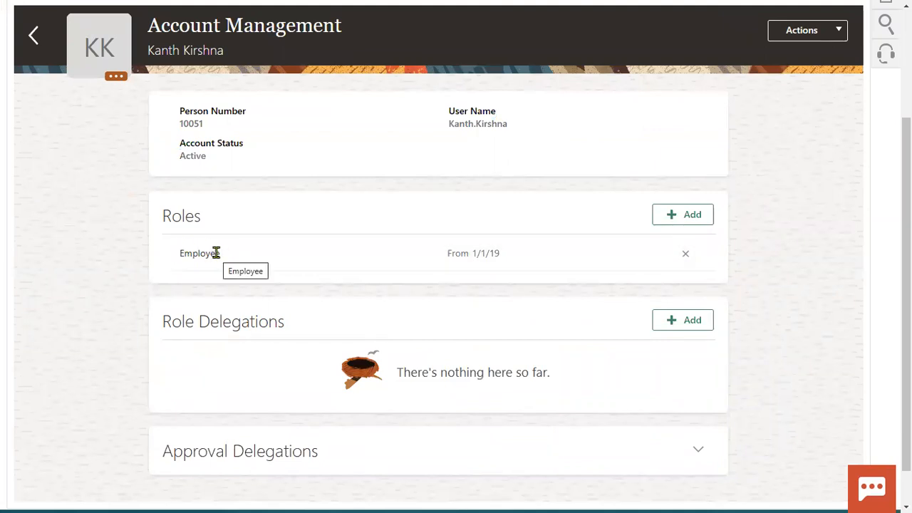
pyautogui.scroll(2, 262, 244)
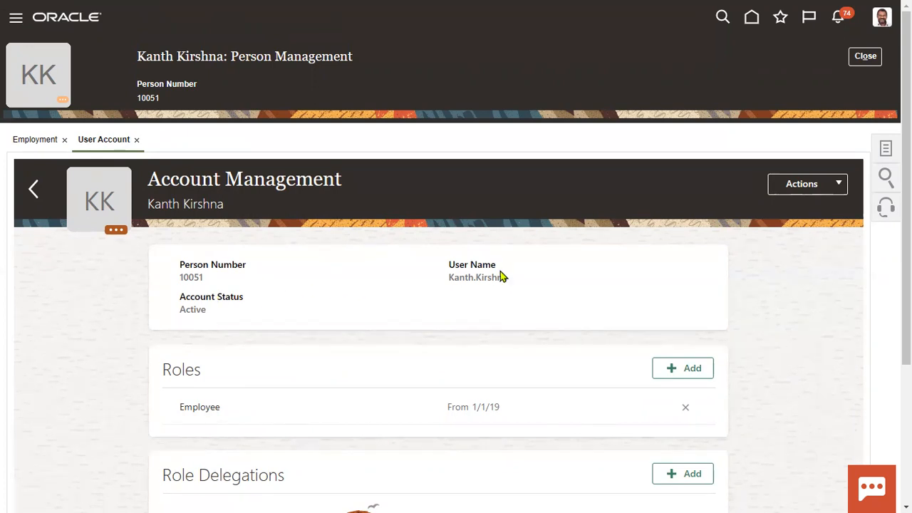
pyautogui.click(870, 57)
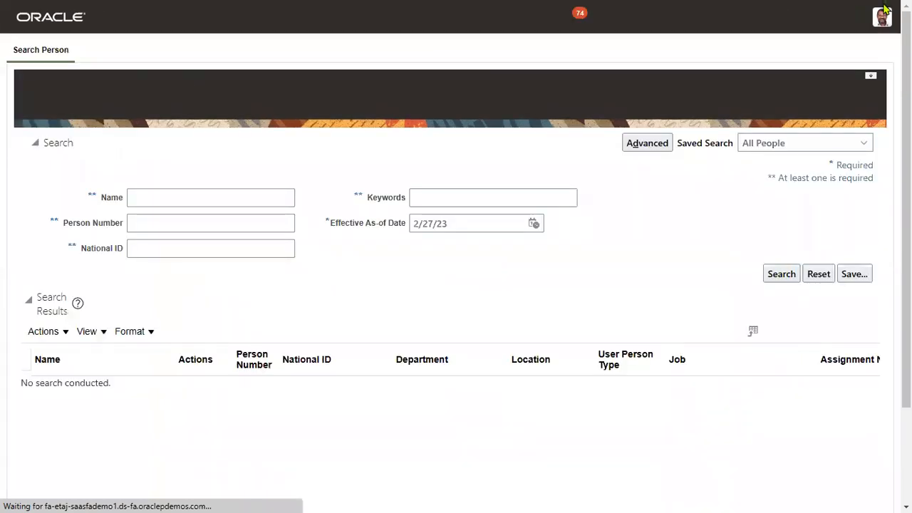
# Step: Restore and re-maximize the browser window, then switch it to full screen
pyautogui.click(863, 11)
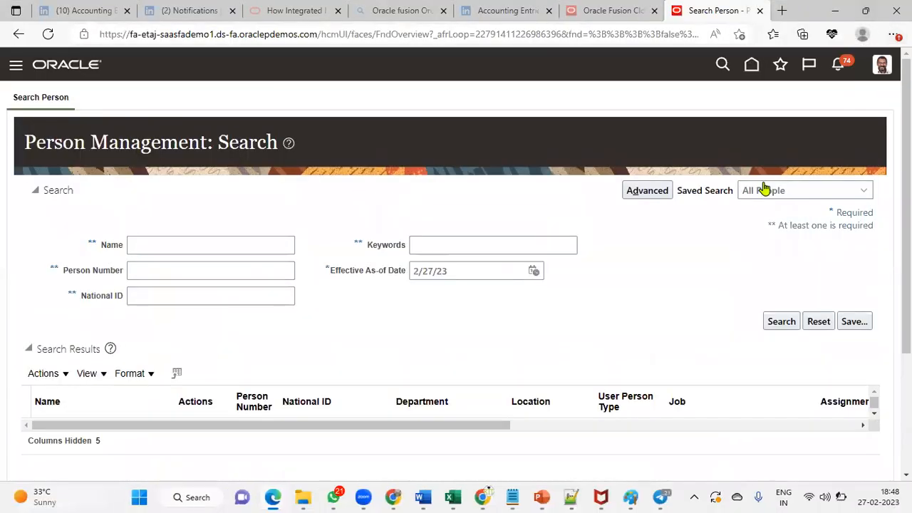
pyautogui.click(864, 11)
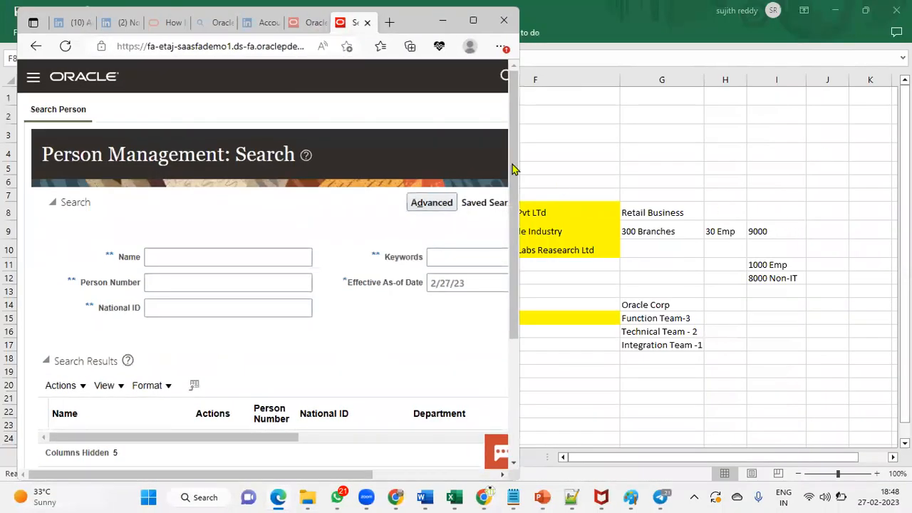
pyautogui.click(473, 20)
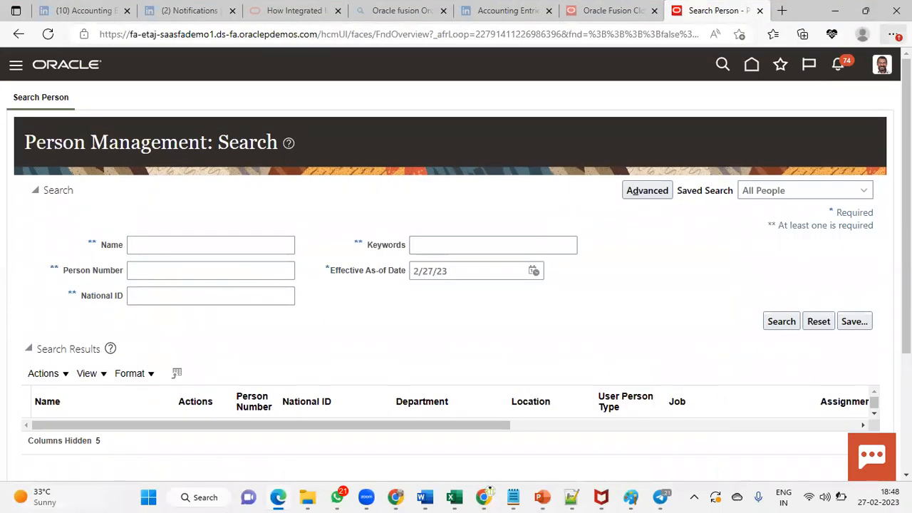
pyautogui.click(893, 34)
pyautogui.click(865, 109)
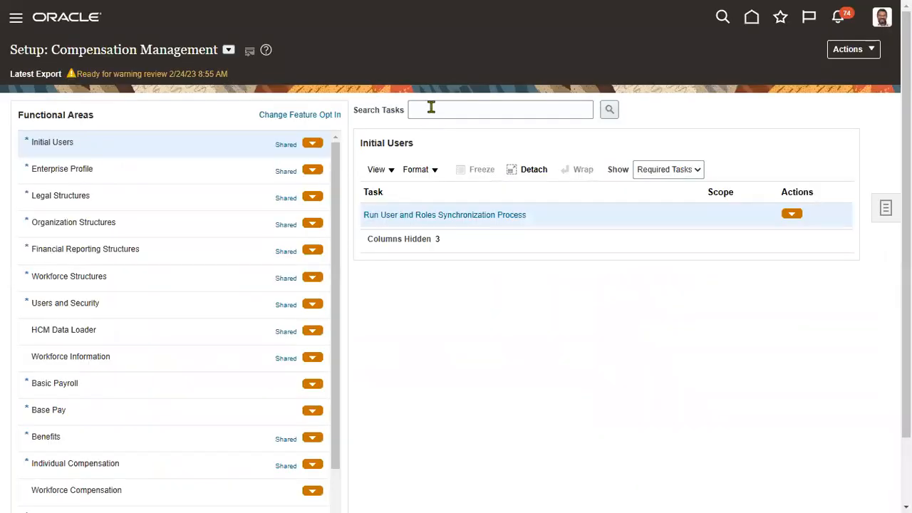
# Step: Search the setup page's tasks for 'manage enterprise HCM'
pyautogui.click(432, 108)
pyautogui.write('manage')
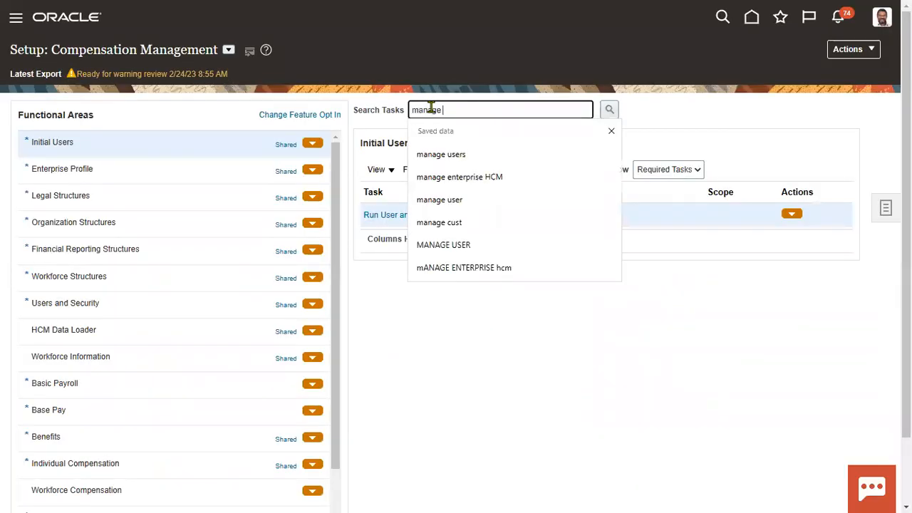
pyautogui.write(' ent')
pyautogui.click(460, 155)
pyautogui.click(615, 112)
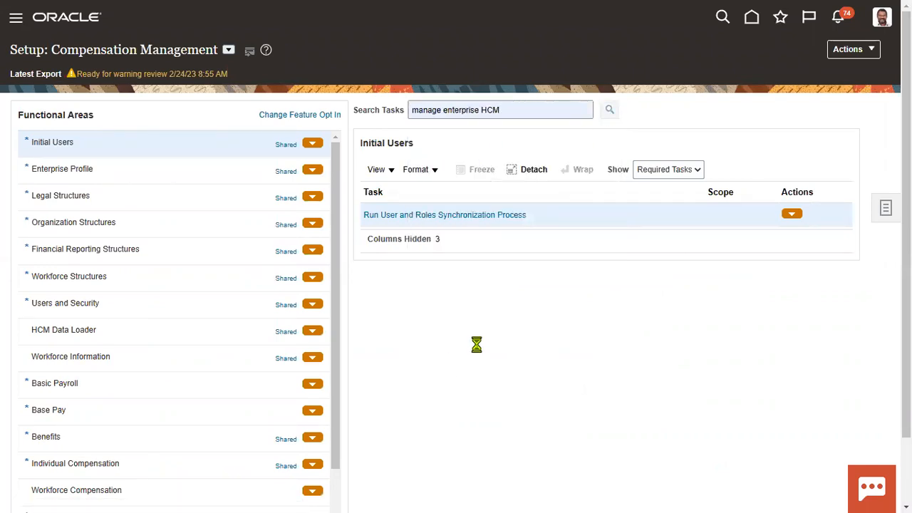
# Step: Review PMG Enterprise's User Account Creation setting, then open the enterprise record for correction
pyautogui.click(439, 216)
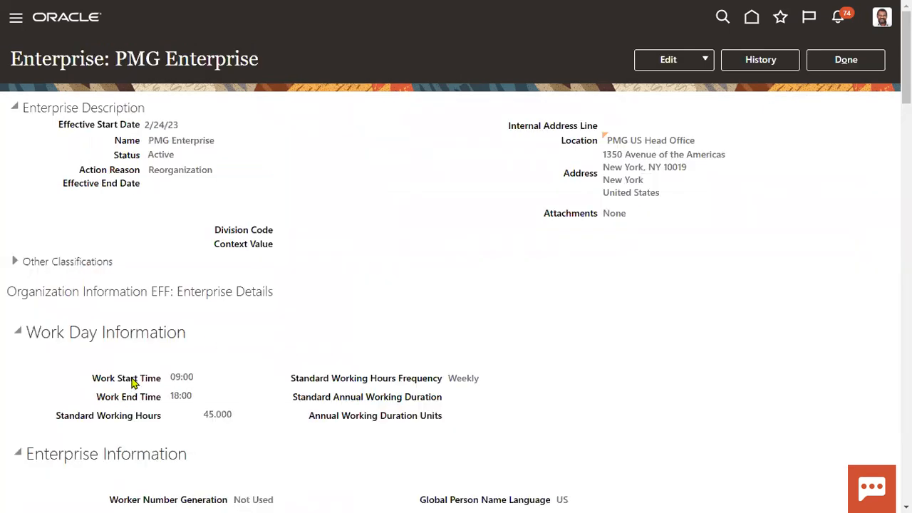
pyautogui.scroll(-5, 168, 355)
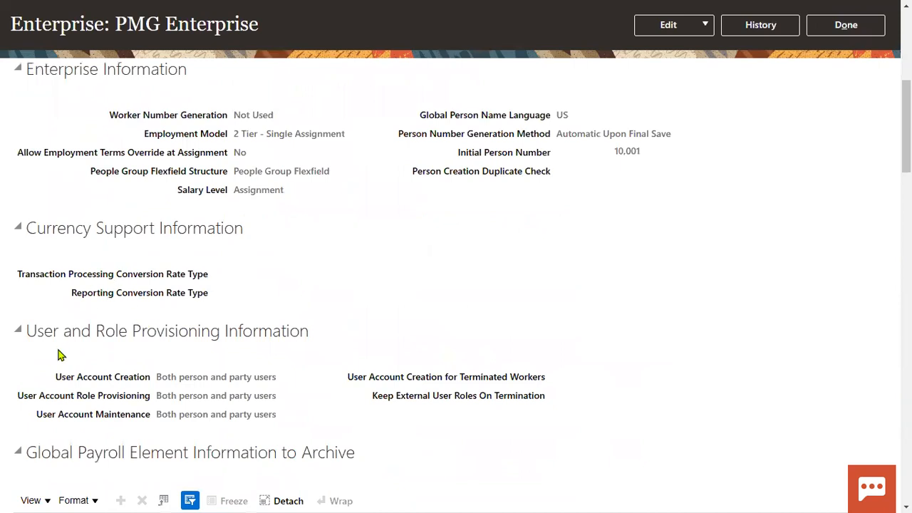
pyautogui.moveTo(26, 329); pyautogui.dragTo(309, 329)
pyautogui.moveTo(56, 377); pyautogui.dragTo(251, 379)
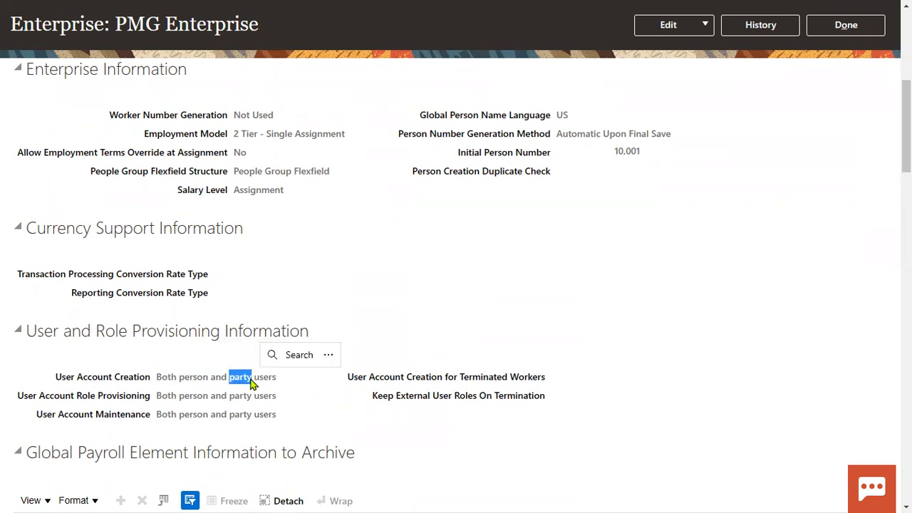
pyautogui.click(690, 25)
pyautogui.click(682, 69)
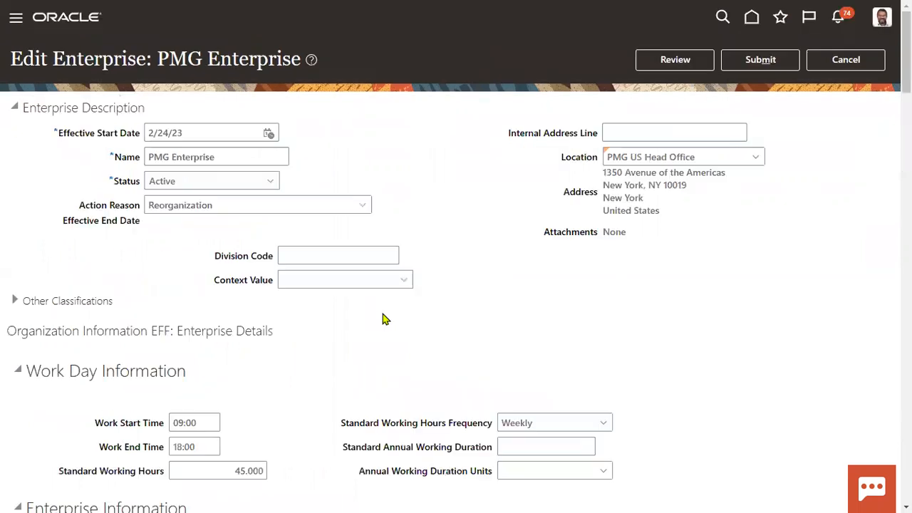
# Step: Check the User Account Creation choices, then discard the enterprise correction unsaved and close the page
pyautogui.scroll(-10, 284, 376)
pyautogui.click(293, 260)
pyautogui.click(337, 260)
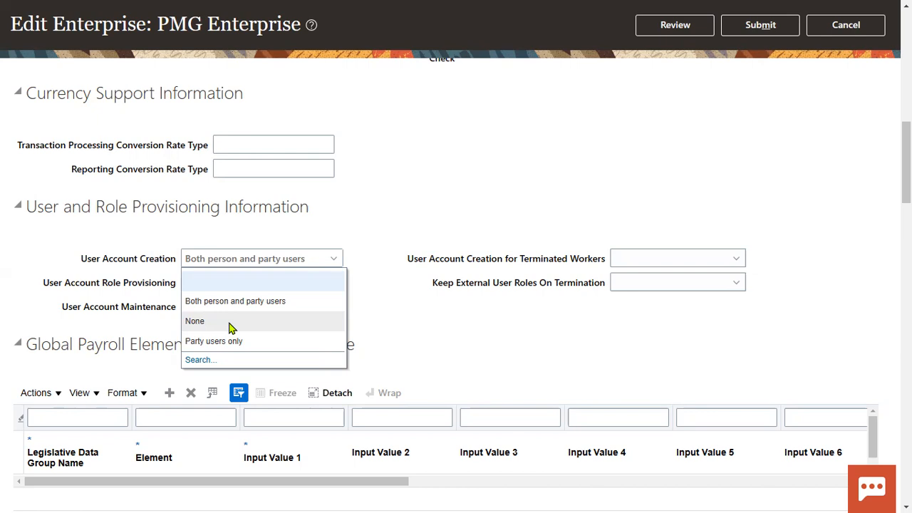
pyautogui.click(456, 201)
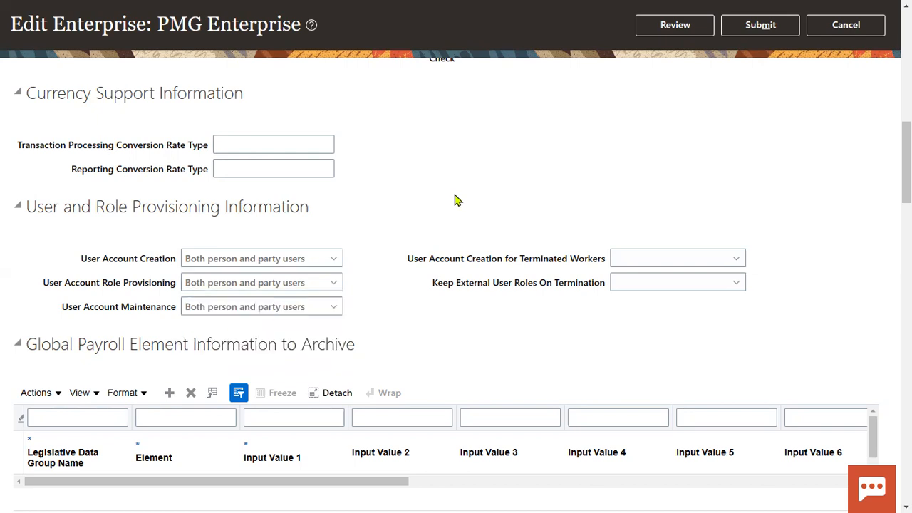
pyautogui.click(829, 31)
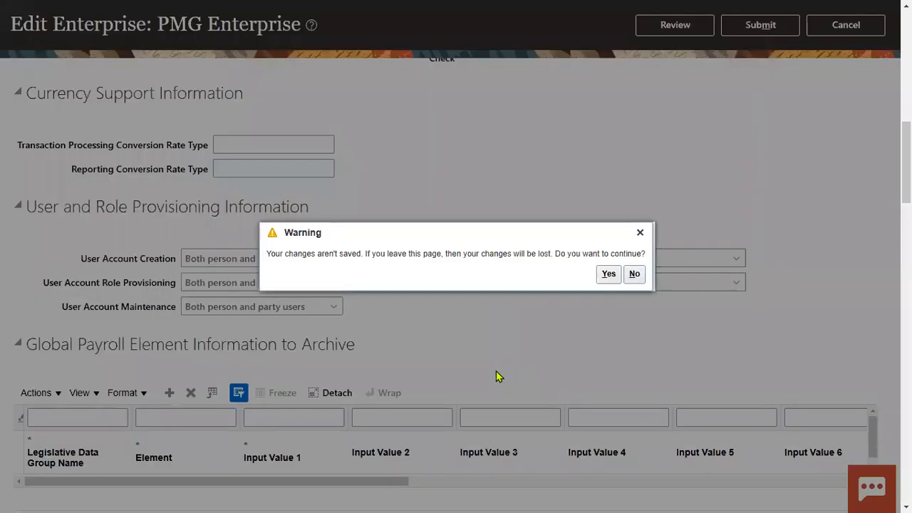
pyautogui.click(609, 273)
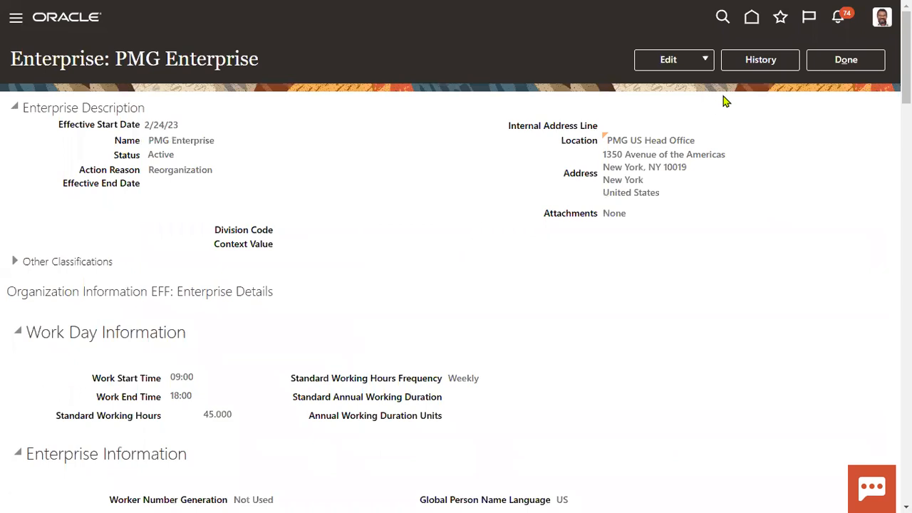
pyautogui.click(858, 61)
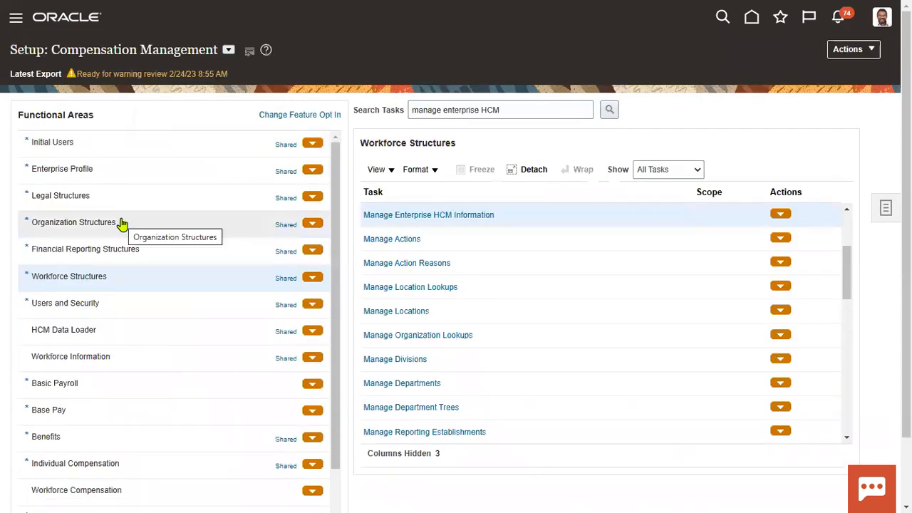
# Step: Scroll the Navigator menu down to Tools to reach Security Console
pyautogui.scroll(-10, 118, 339)
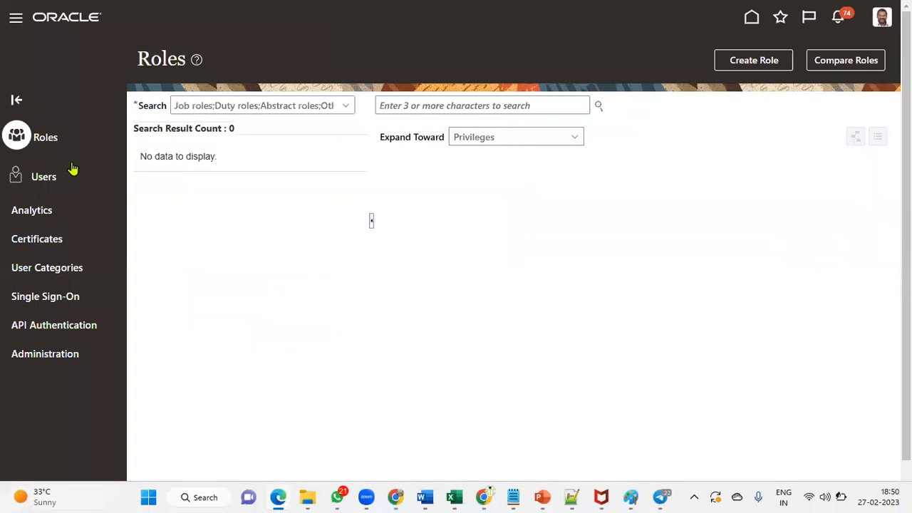
# Step: Search Users for the pasted user name and open the account, which holds only the Employee role
pyautogui.click(44, 181)
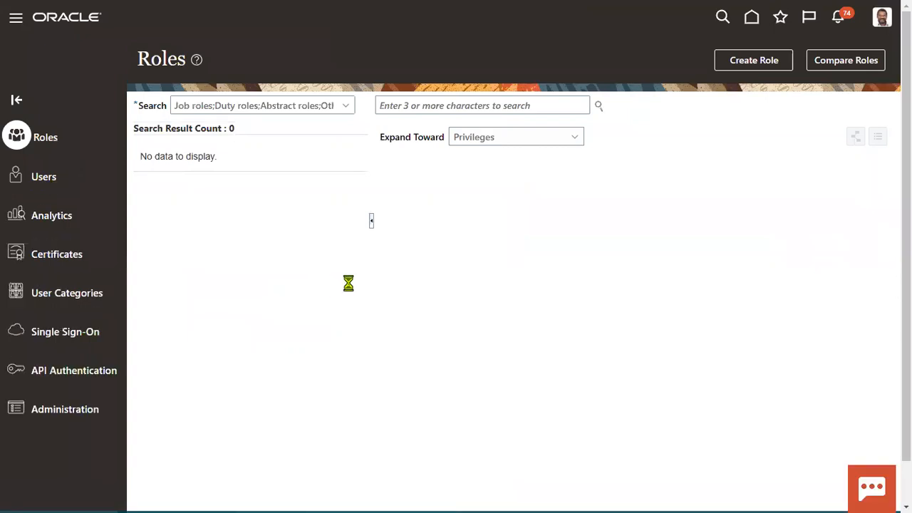
pyautogui.click(495, 105)
pyautogui.rightClick(495, 106)
pyautogui.click(528, 251)
pyautogui.click(670, 106)
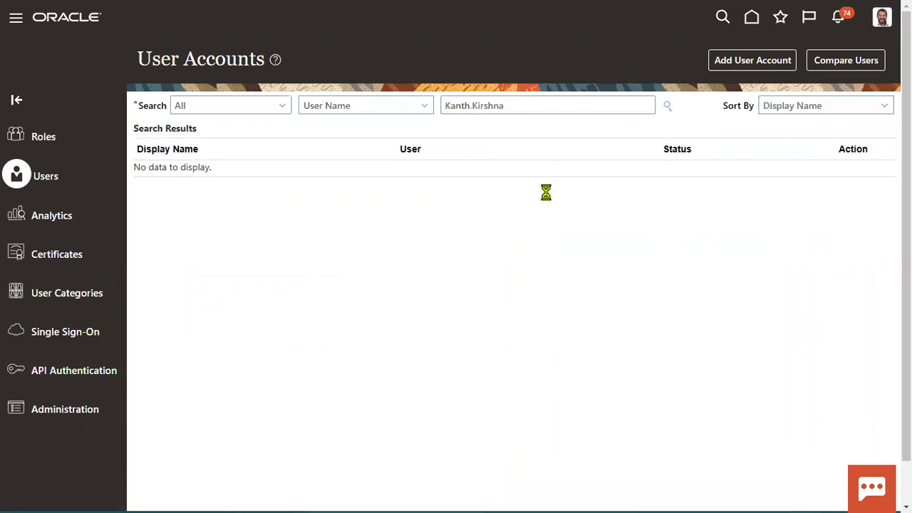
pyautogui.click(506, 184)
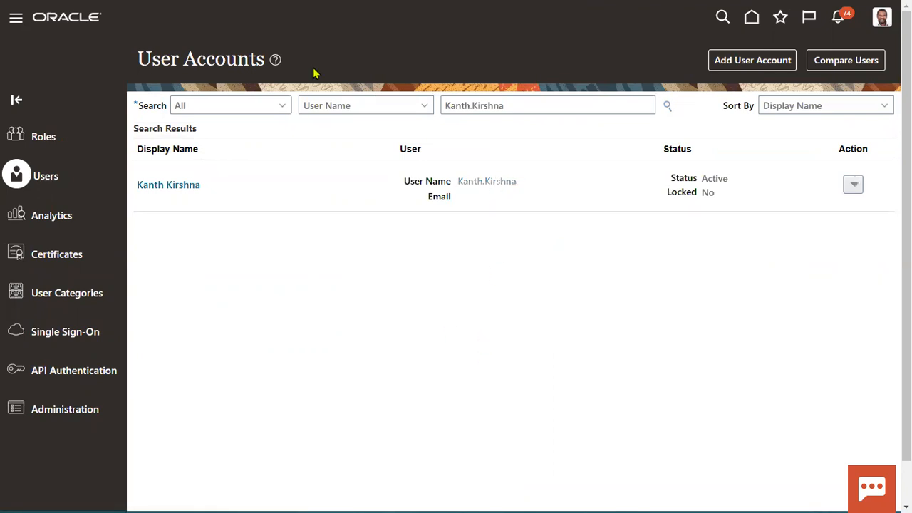
pyautogui.moveTo(572, 163)
pyautogui.mouseDown()
pyautogui.moveTo(568, 176)
pyautogui.moveTo(791, 193)
pyautogui.moveTo(837, 223)
pyautogui.moveTo(864, 304)
pyautogui.mouseUp()
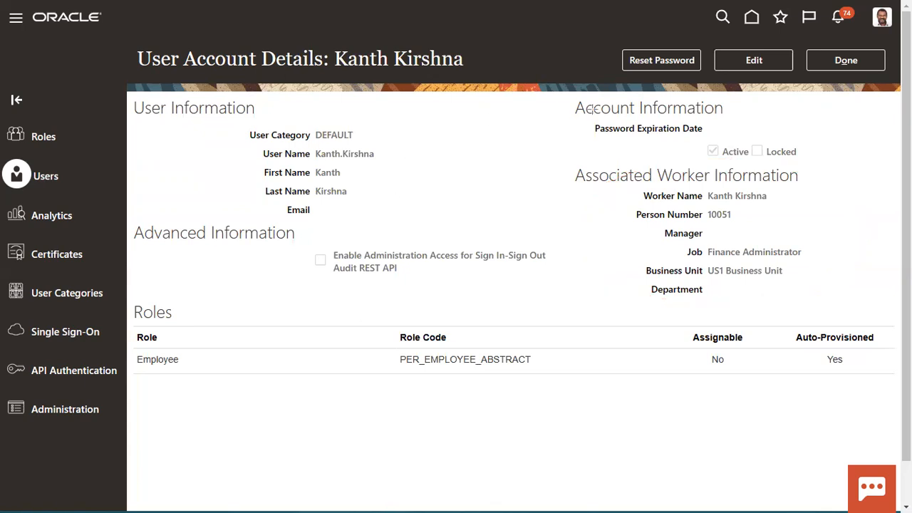
# Step: Start a new user account with Associated Person Type set to Worker
pyautogui.click(844, 61)
pyautogui.click(760, 66)
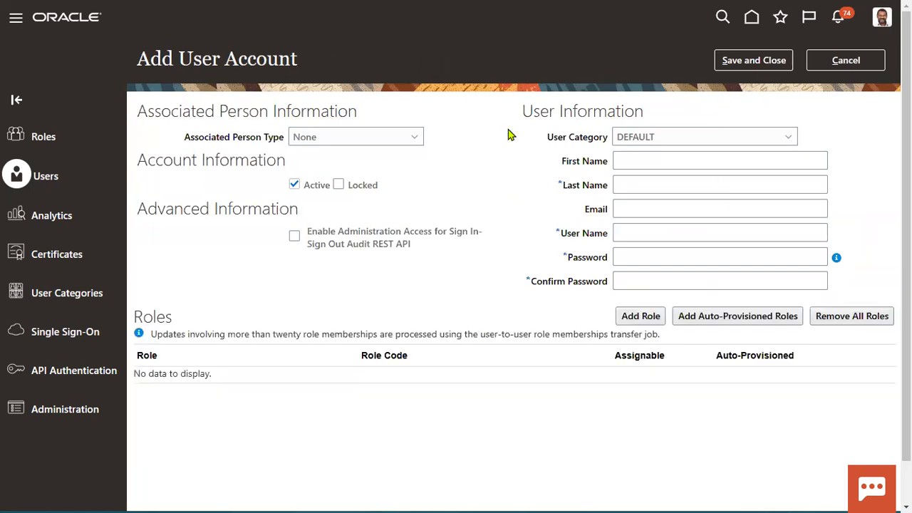
pyautogui.moveTo(184, 138); pyautogui.dragTo(283, 139)
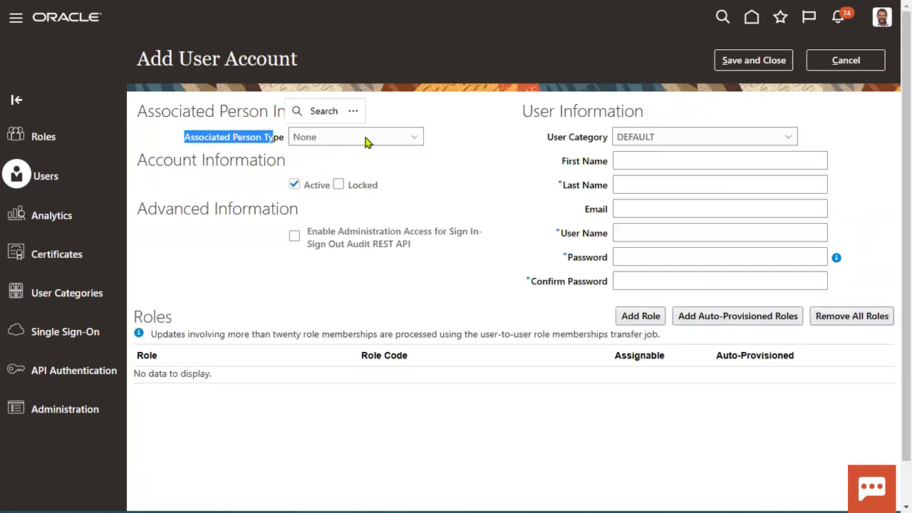
pyautogui.click(417, 138)
pyautogui.click(326, 172)
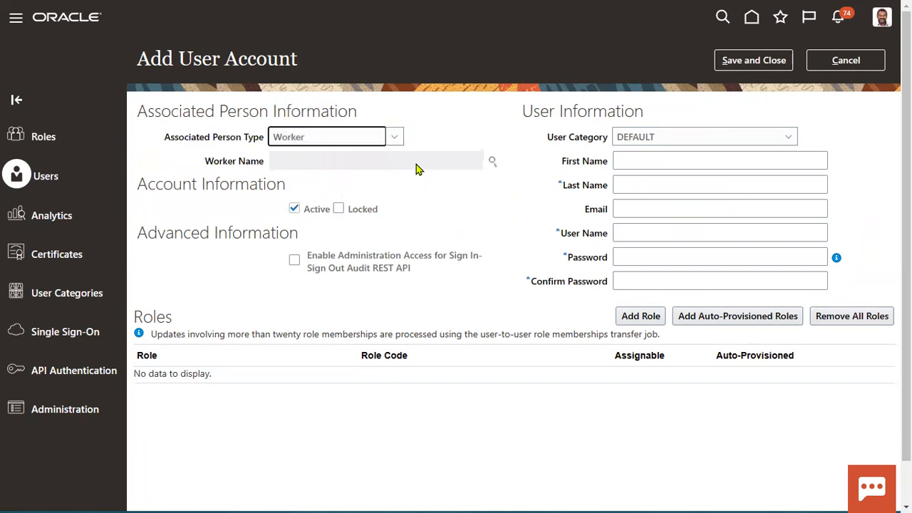
# Step: Try a worker search, close it without choosing anyone, and abandon the new account form
pyautogui.click(493, 162)
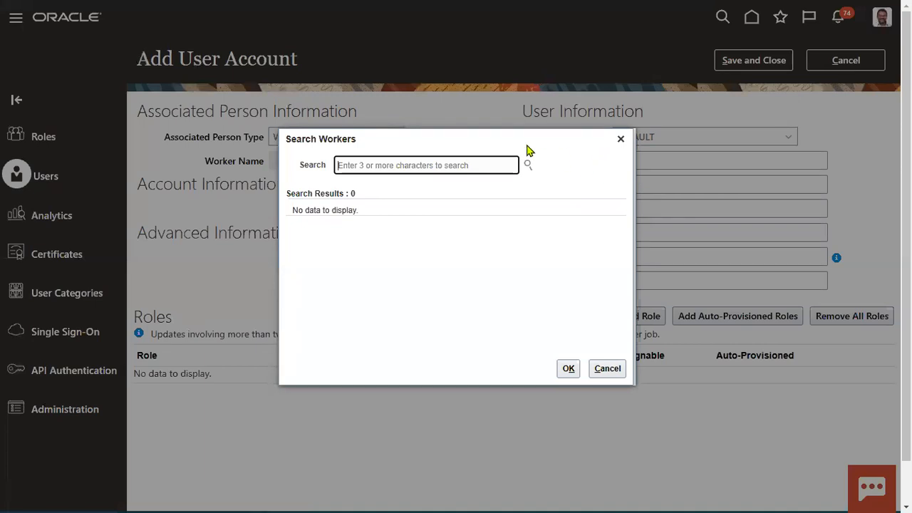
pyautogui.click(607, 367)
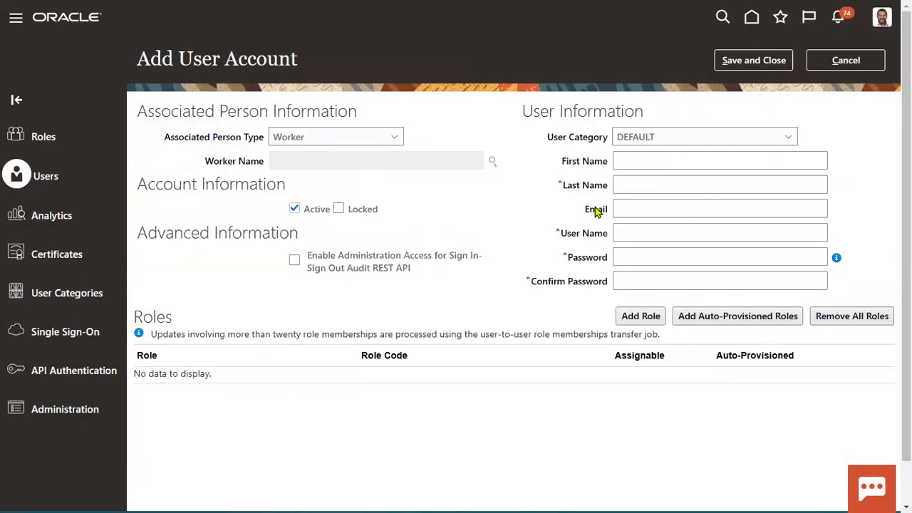
pyautogui.click(492, 163)
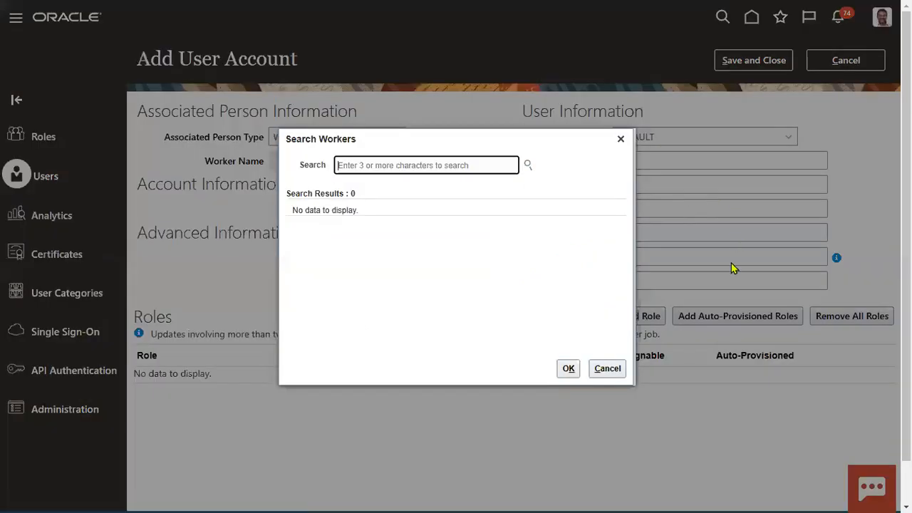
pyautogui.write('k')
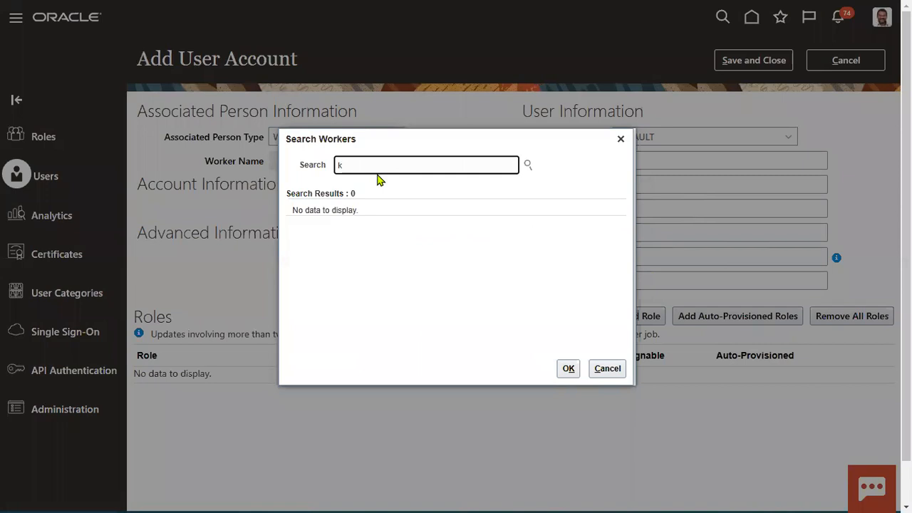
pyautogui.write('anth')
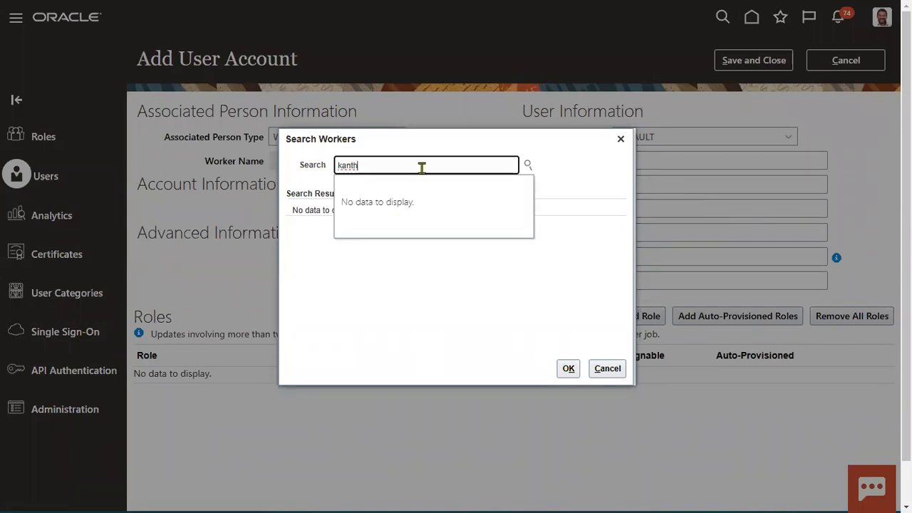
pyautogui.press('BackSpace')
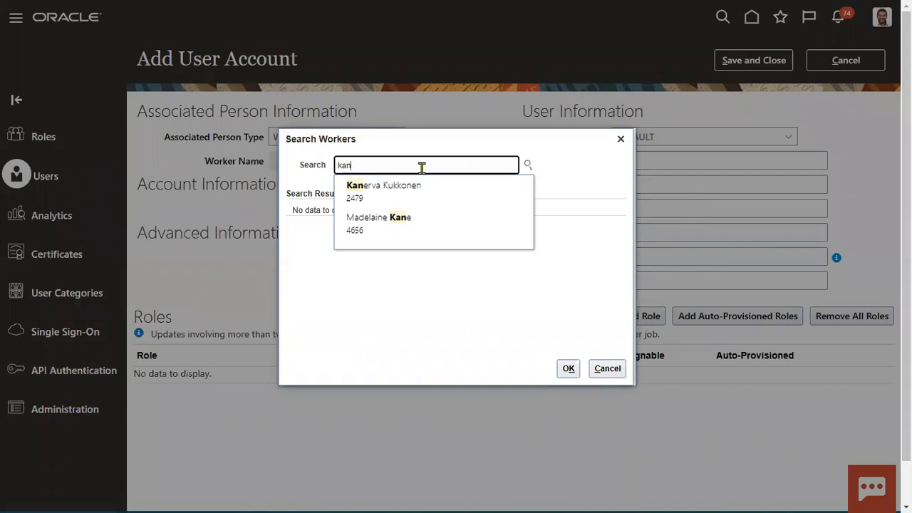
pyautogui.press('BackSpace')
pyautogui.press('BackSpace')
pyautogui.press('BackSpace')
pyautogui.click(604, 368)
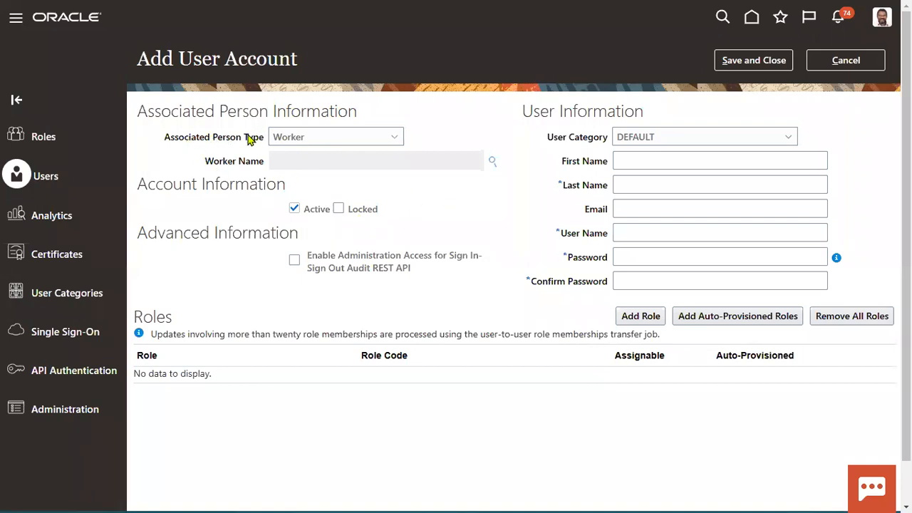
pyautogui.click(841, 68)
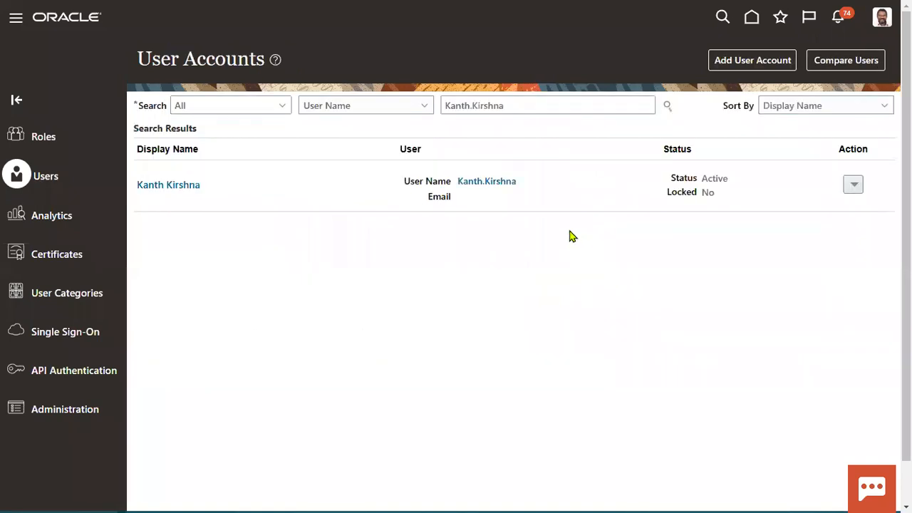
# Step: Reset the user's password manually, entering and confirming a new password
pyautogui.click(498, 184)
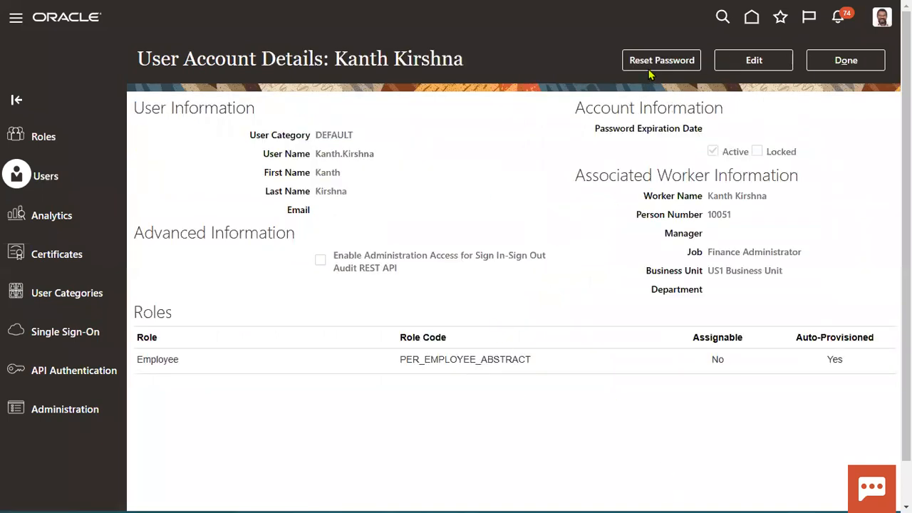
pyautogui.click(663, 63)
pyautogui.click(289, 224)
pyautogui.click(363, 249)
pyautogui.write('•')
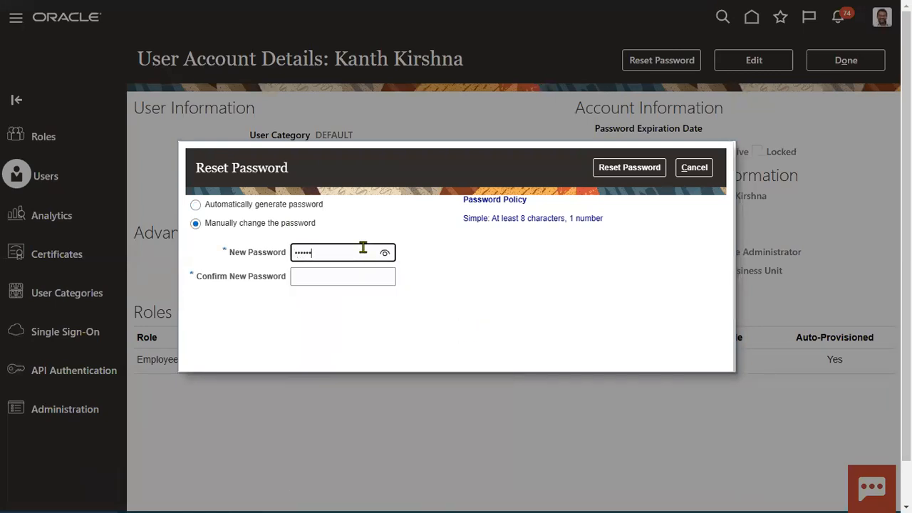
pyautogui.press('Tab')
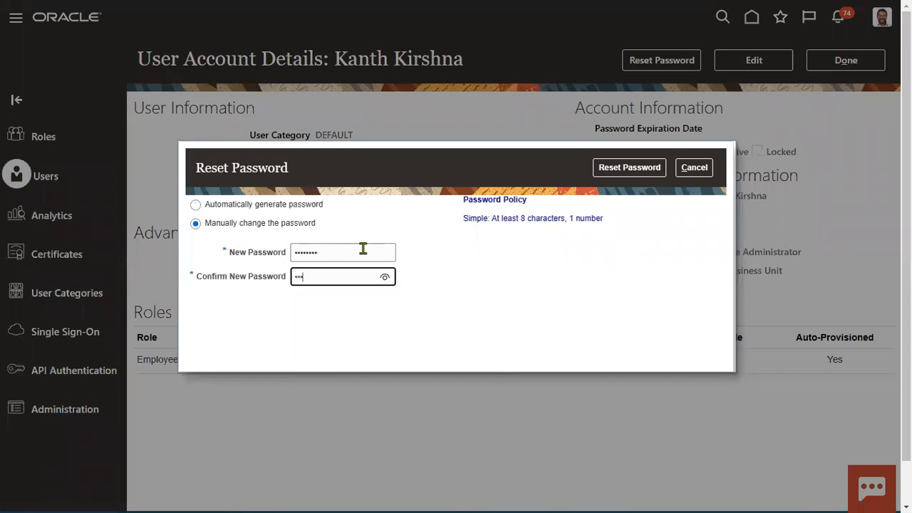
pyautogui.write('••••••••')
pyautogui.click(641, 171)
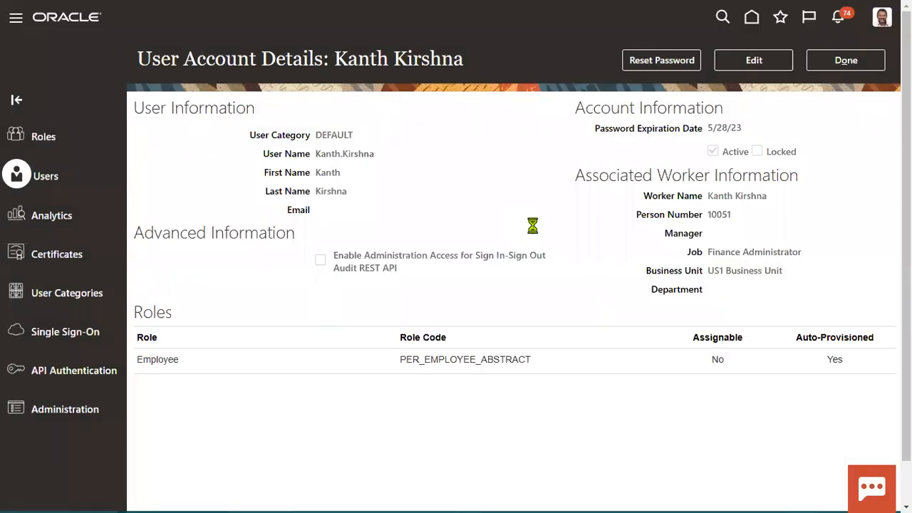
pyautogui.click(65, 296)
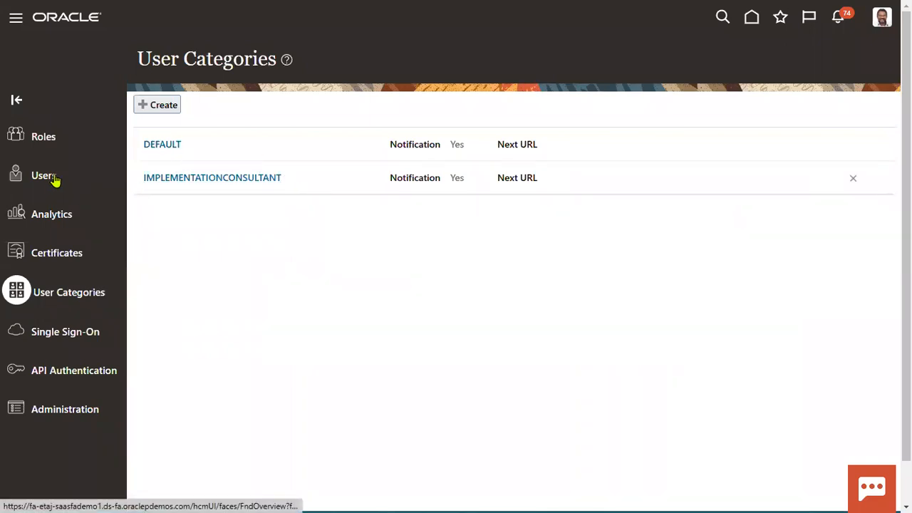
# Step: Open the DEFAULT user category to view its 90-day password policy
pyautogui.click(148, 146)
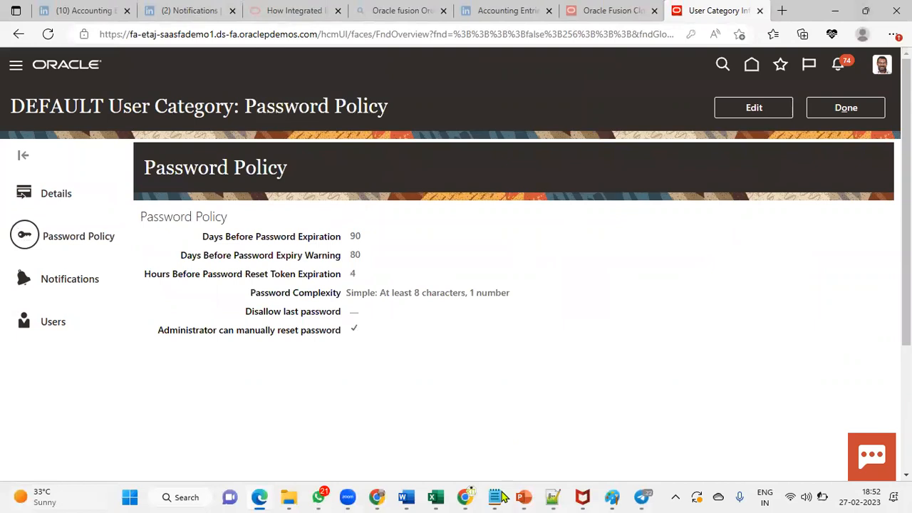
# Step: Glance at the YouTube channel's videos, minimize it, and close the Password Policy page
pyautogui.click(471, 495)
pyautogui.click(536, 427)
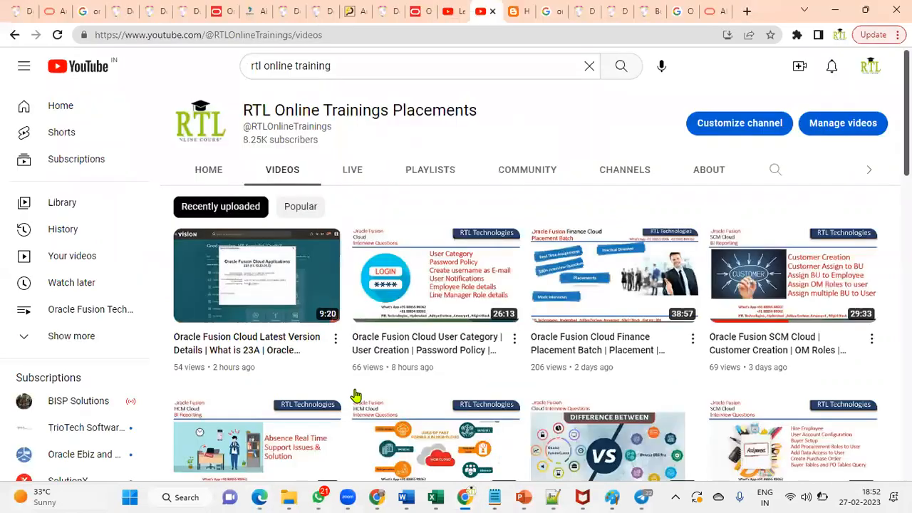
pyautogui.scroll(-1, 356, 395)
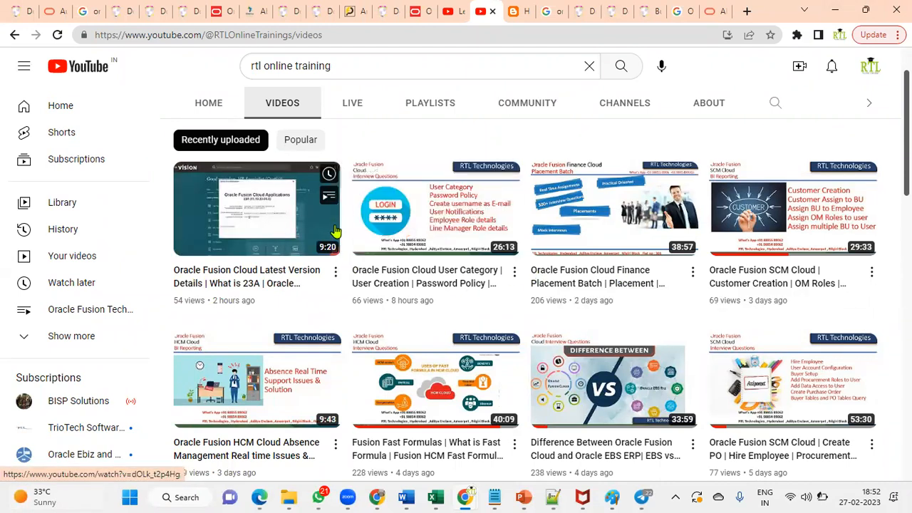
pyautogui.click(834, 10)
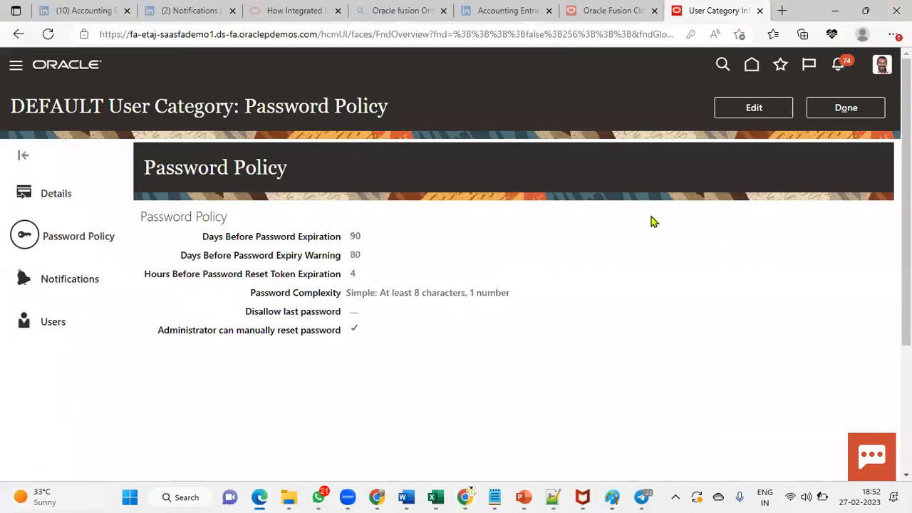
pyautogui.click(845, 108)
# Step: Make the HCM Employee entry in cell B8 of Assignments_2023_March red
pyautogui.moveTo(436, 496)
pyautogui.click(470, 439)
pyautogui.click(261, 212)
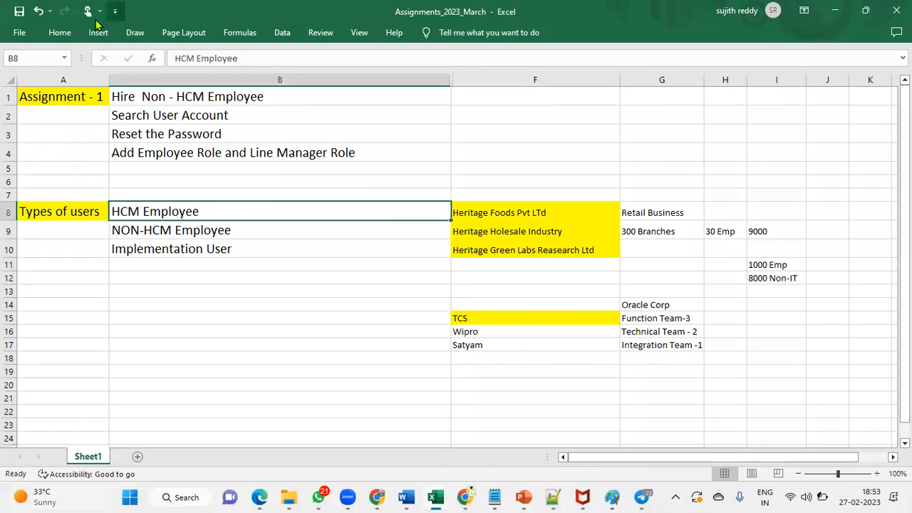
pyautogui.click(63, 34)
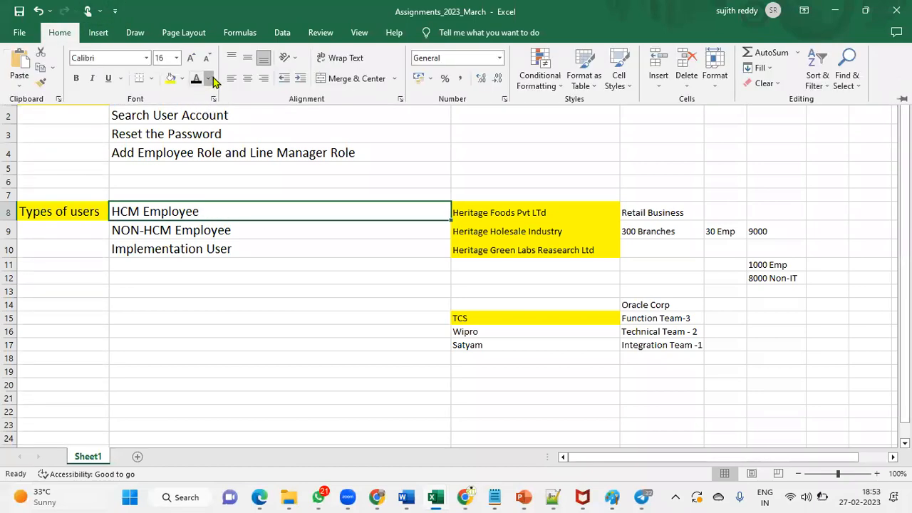
pyautogui.click(208, 78)
pyautogui.click(207, 199)
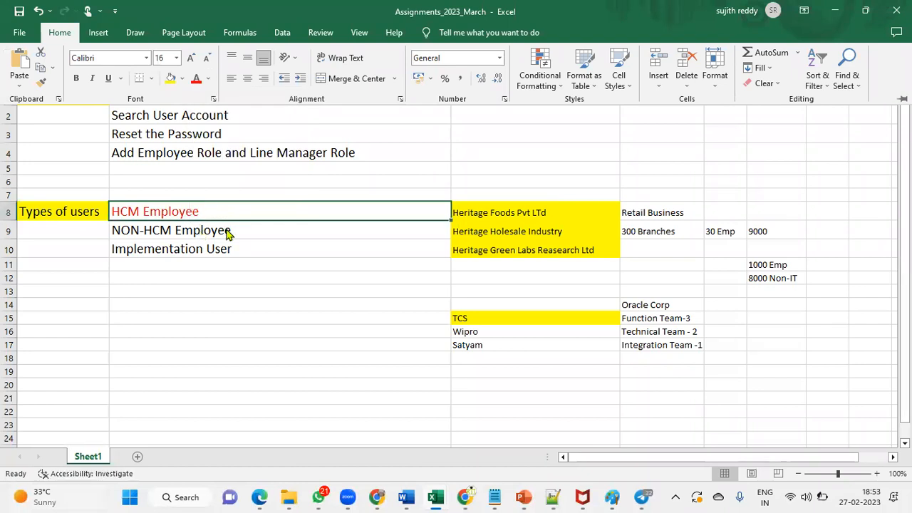
pyautogui.click(231, 233)
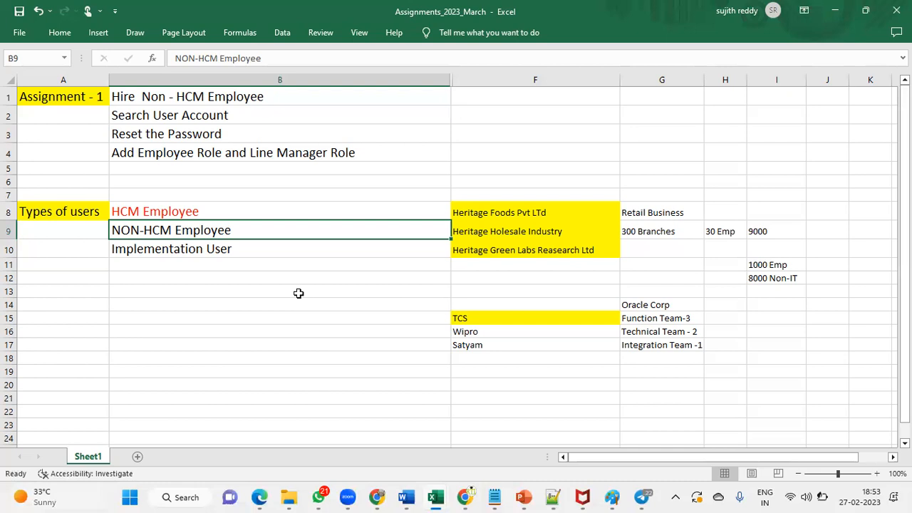
# Step: Return to Oracle, open Setup and Maintenance, and switch the browser to full screen
pyautogui.click(262, 498)
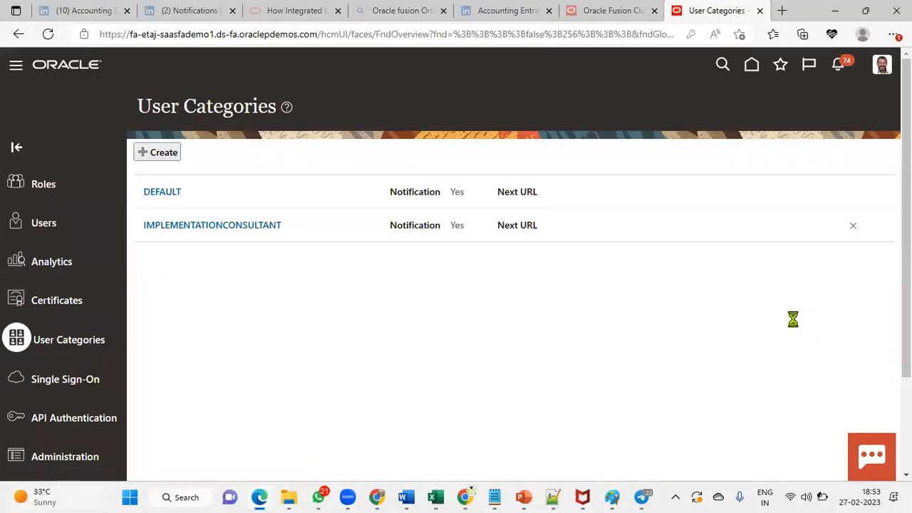
pyautogui.click(671, 265)
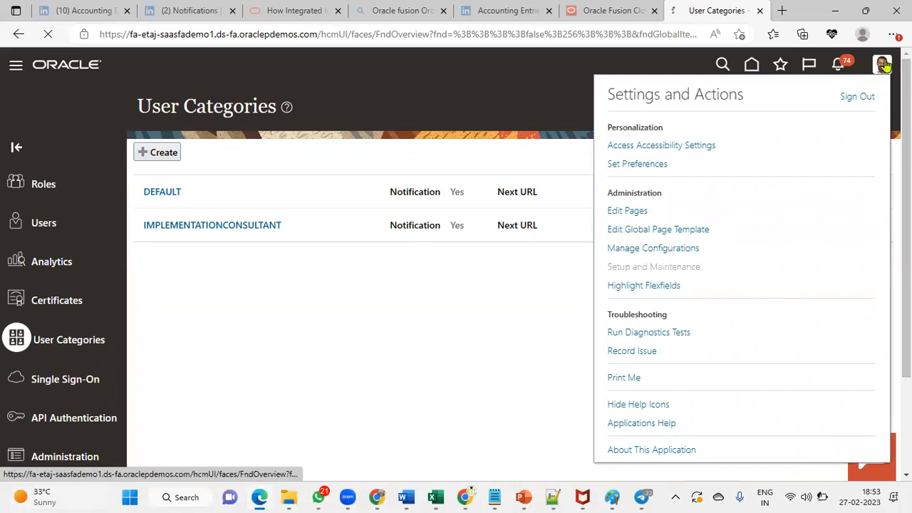
pyautogui.click(894, 34)
pyautogui.click(865, 106)
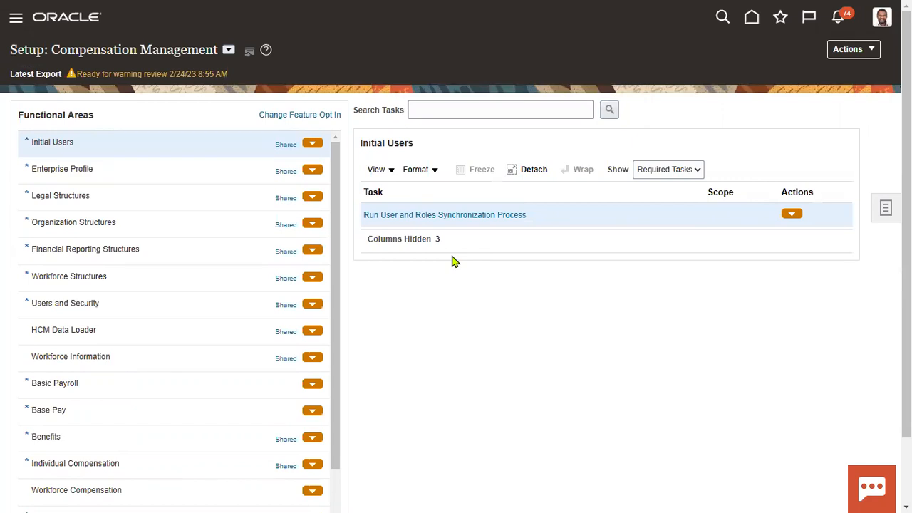
pyautogui.click(228, 49)
# Step: Switch the setup offering to Financials and search tasks for PRIMARY LEDGER
pyautogui.click(236, 142)
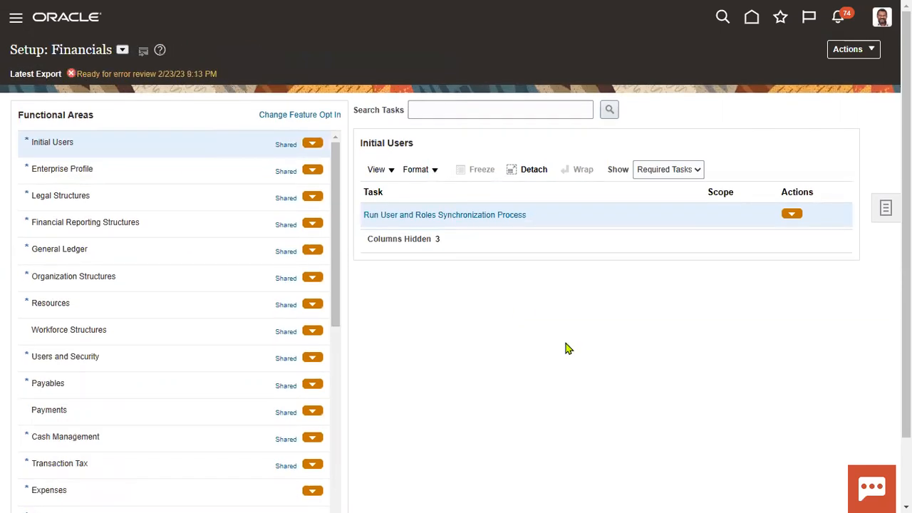
pyautogui.click(458, 110)
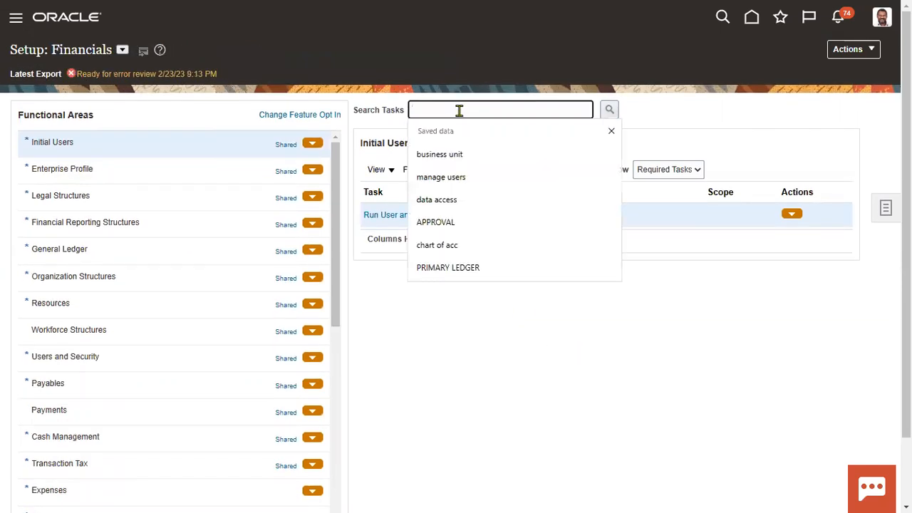
pyautogui.write('primar')
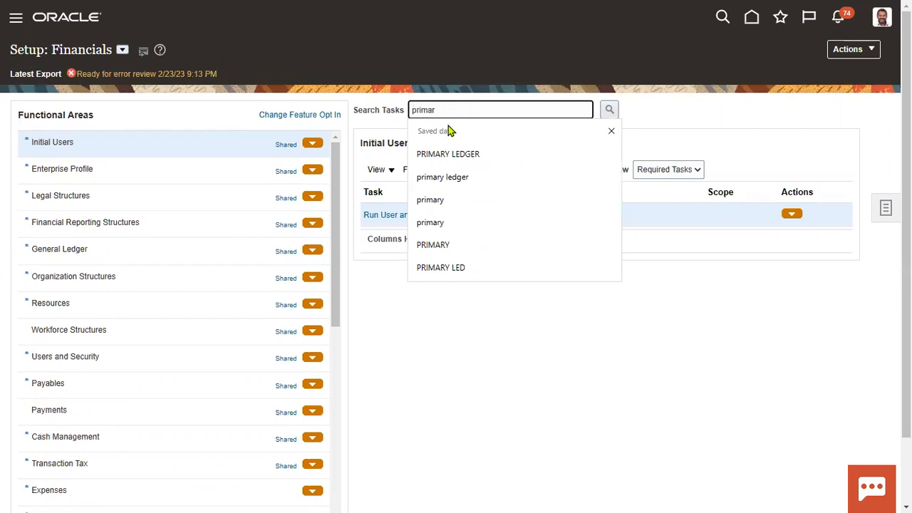
pyautogui.click(453, 153)
pyautogui.click(609, 111)
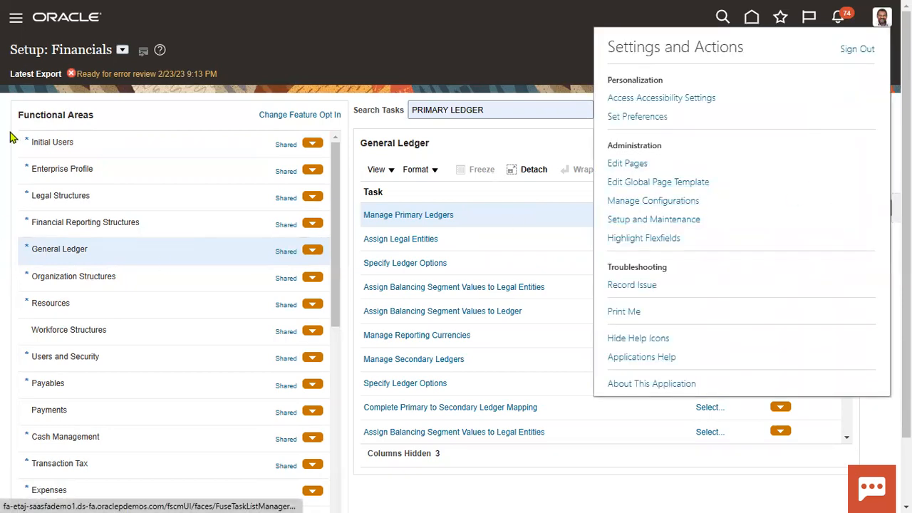
# Step: Search tasks for 'manage users' and open the Manage Users task
pyautogui.click(403, 77)
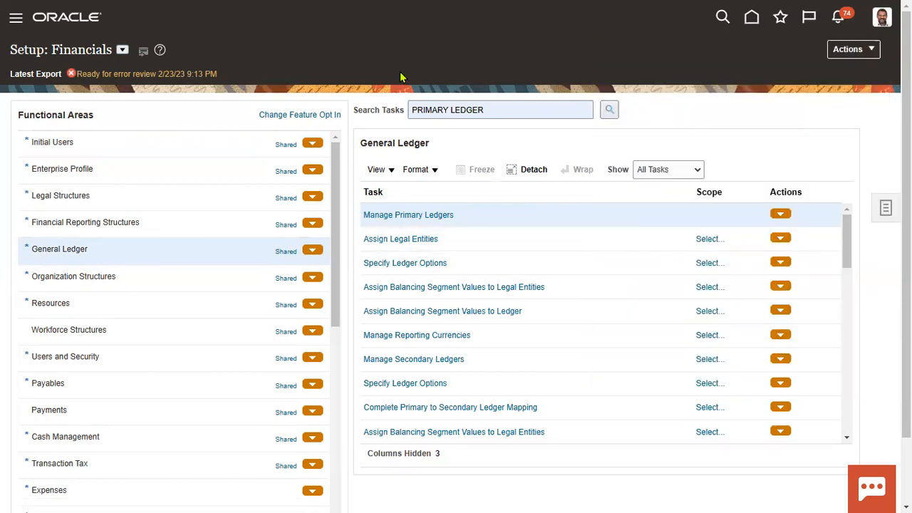
pyautogui.click(122, 51)
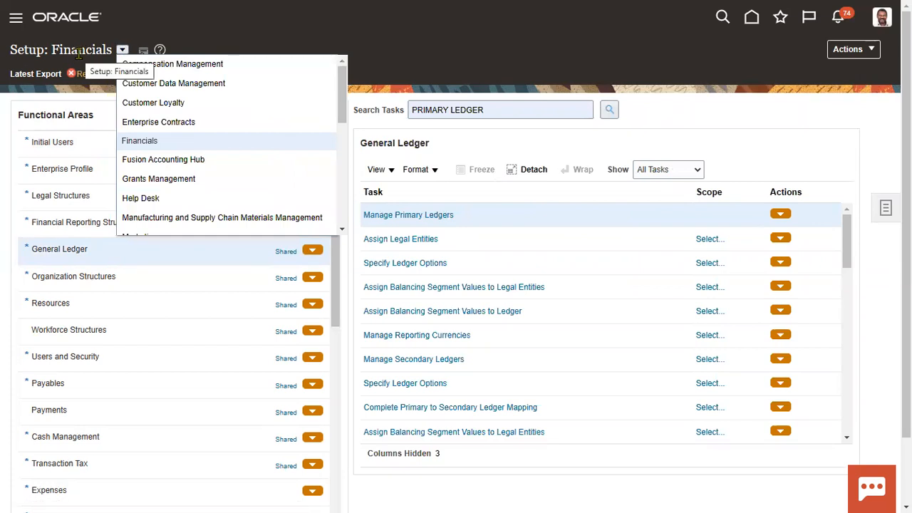
pyautogui.click(501, 216)
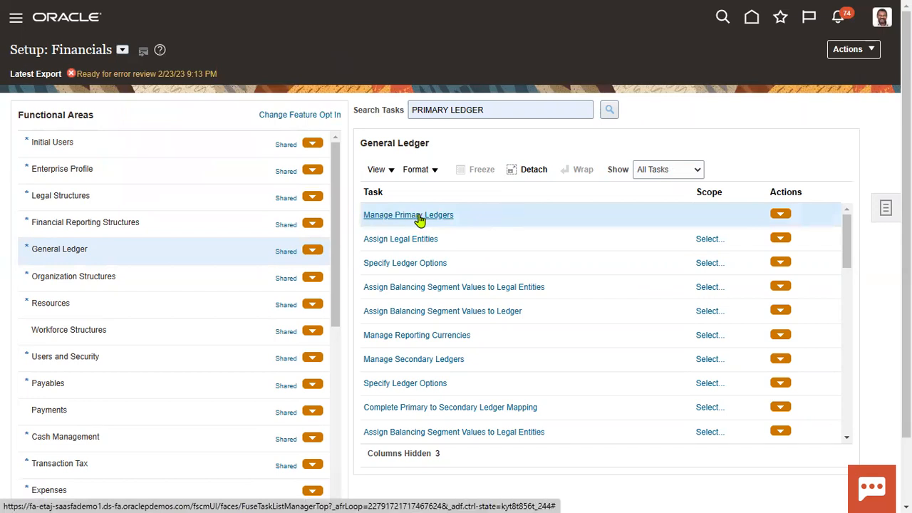
pyautogui.tripleClick(533, 114)
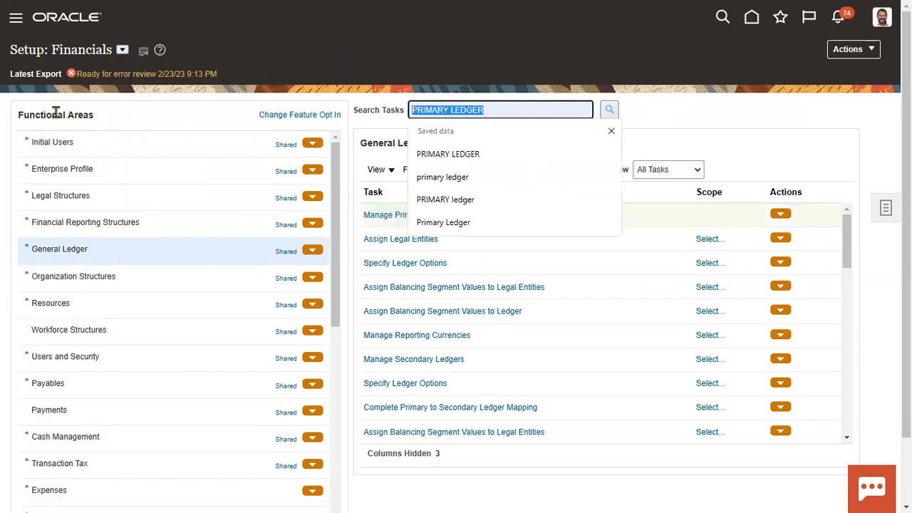
pyautogui.write('mana')
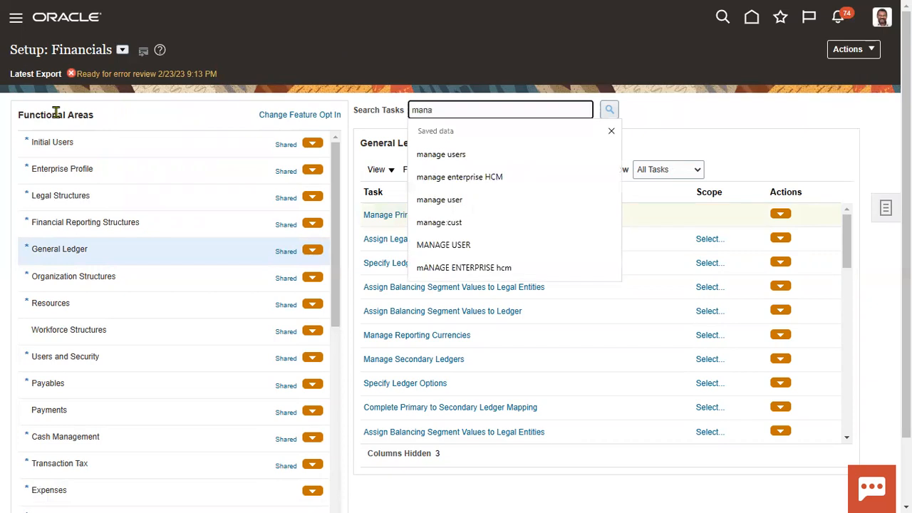
pyautogui.press('Down')
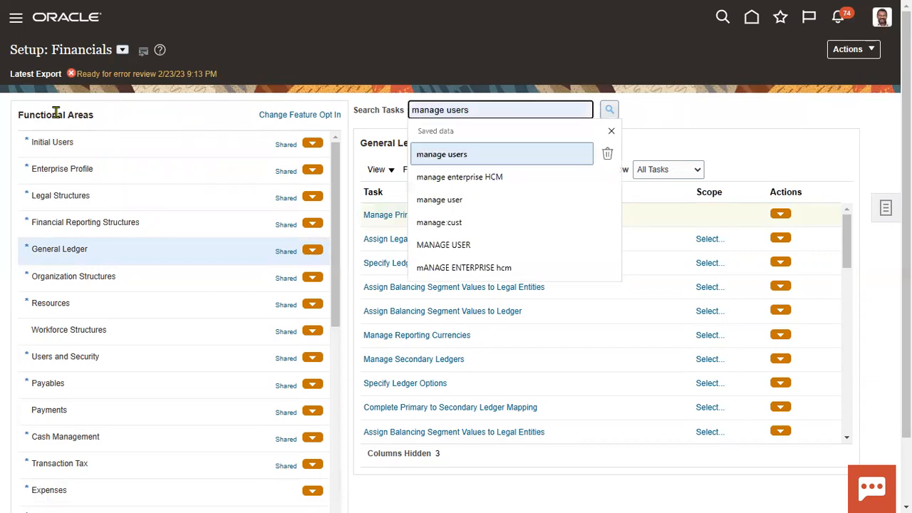
pyautogui.click(451, 156)
pyautogui.click(610, 110)
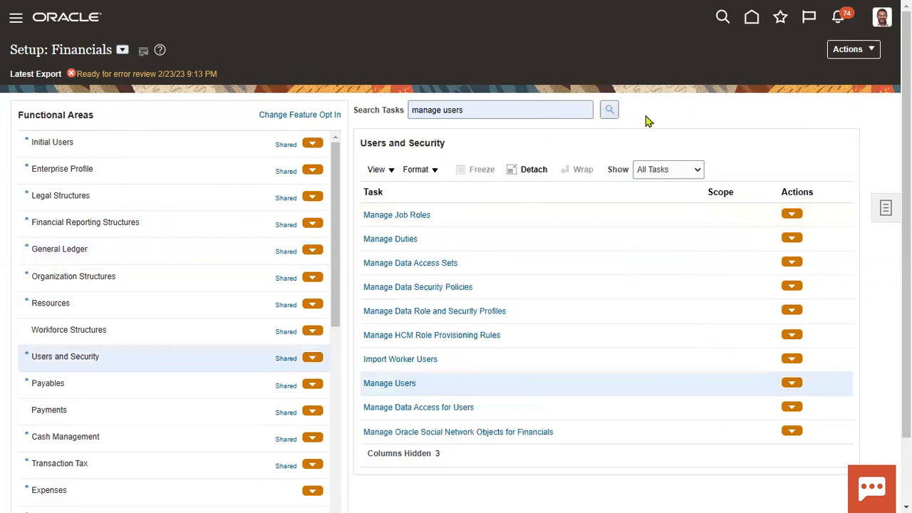
pyautogui.click(389, 389)
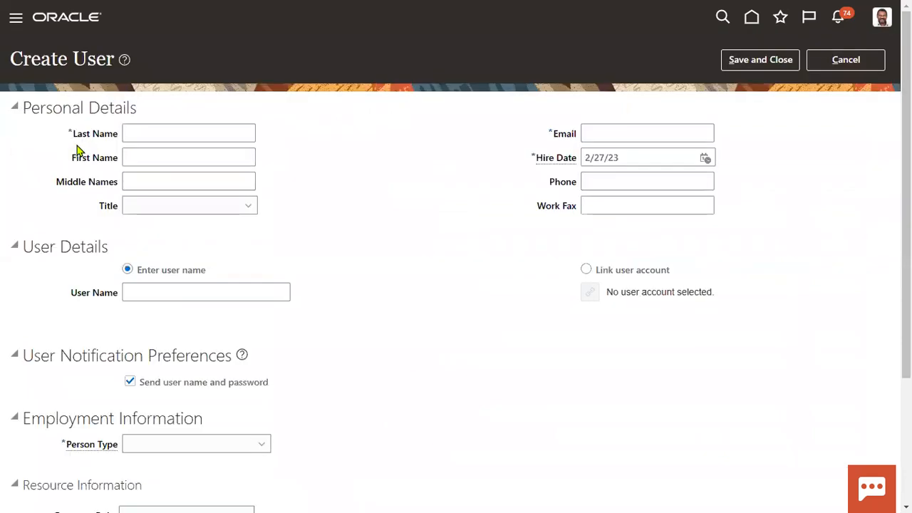
# Step: Enter the new person's last name, first name and e-mail address on the Create User form
pyautogui.click(152, 131)
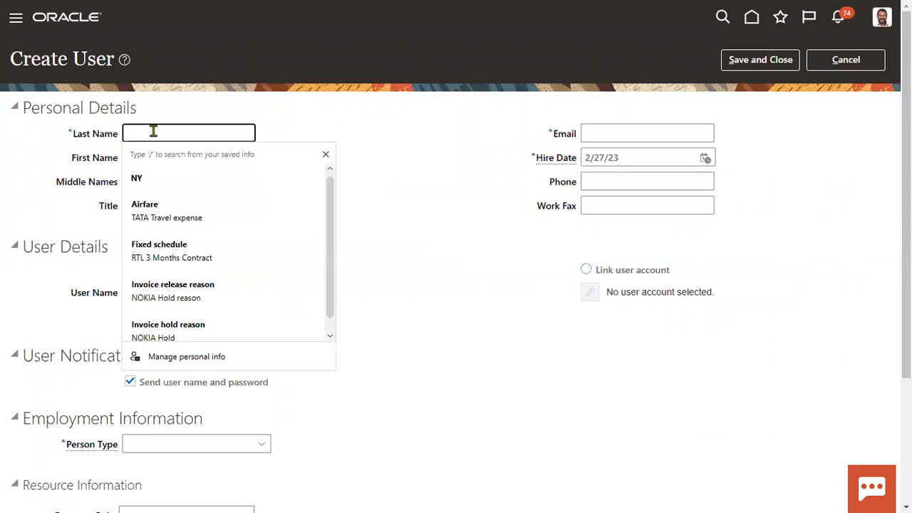
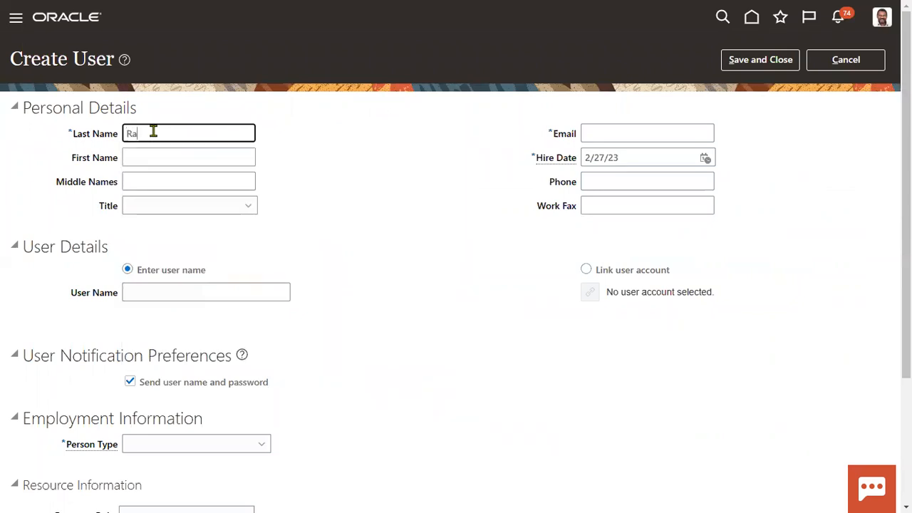
pyautogui.press('Tab')
pyautogui.press('Tab')
pyautogui.press('Tab')
pyautogui.press('Tab')
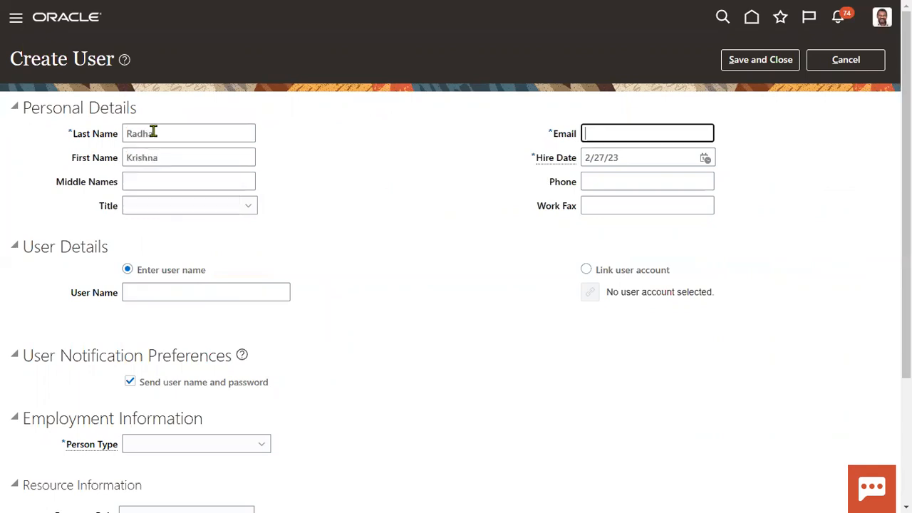
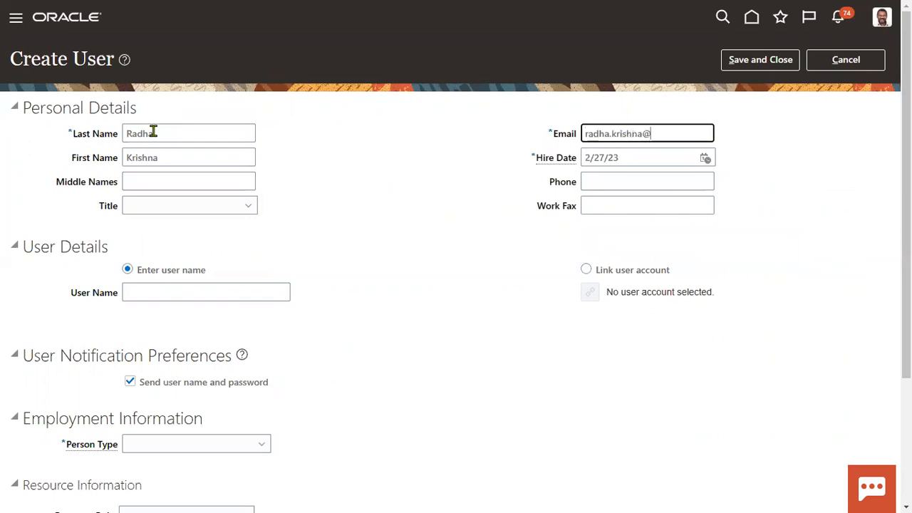
# Step: Fill in the user name field with the person's uppercase user name and review the form
pyautogui.press('Tab')
pyautogui.press('Tab')
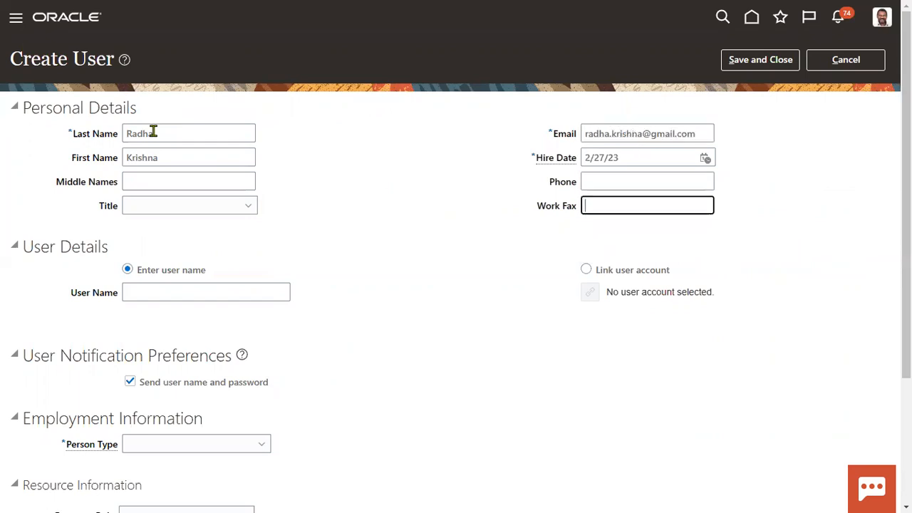
pyautogui.press('Tab')
pyautogui.press('Tab')
pyautogui.press('Tab')
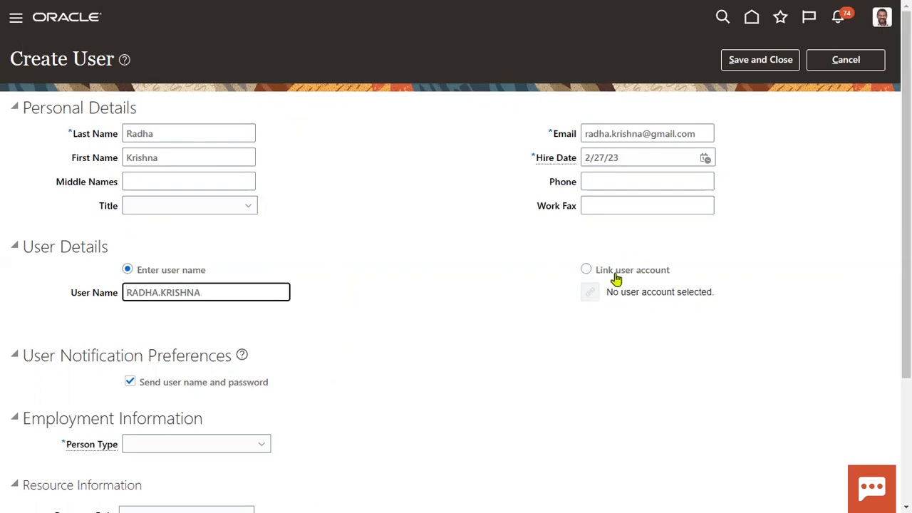
pyautogui.scroll(-1, 207, 364)
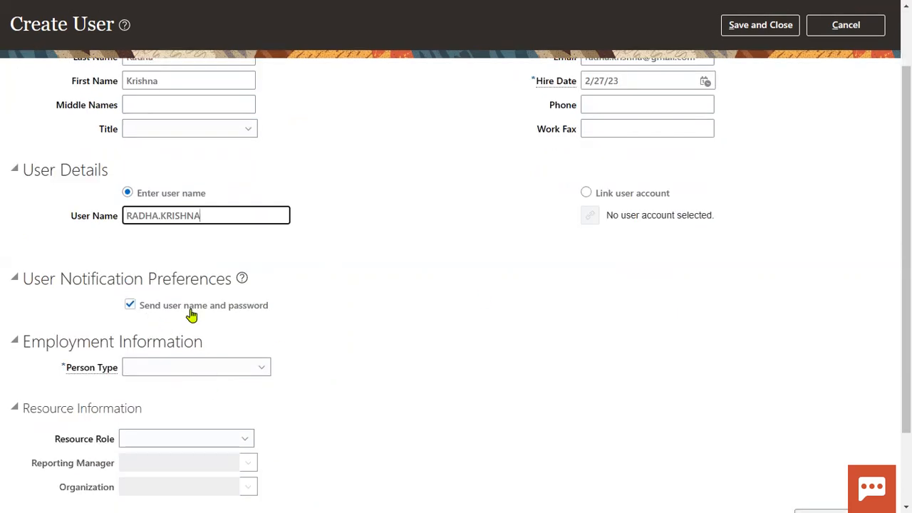
pyautogui.scroll(1, 573, 165)
pyautogui.moveTo(553, 134); pyautogui.dragTo(575, 133)
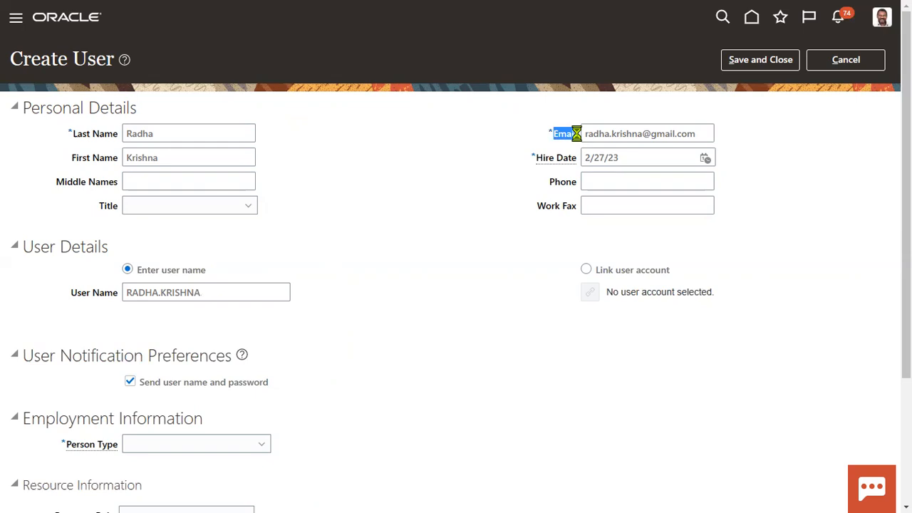
pyautogui.moveTo(246, 291); pyautogui.dragTo(26, 302)
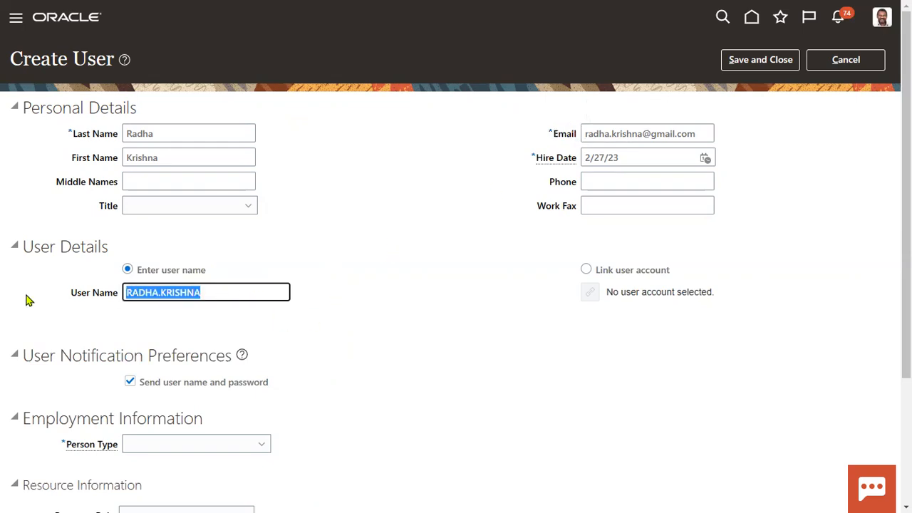
pyautogui.click(385, 323)
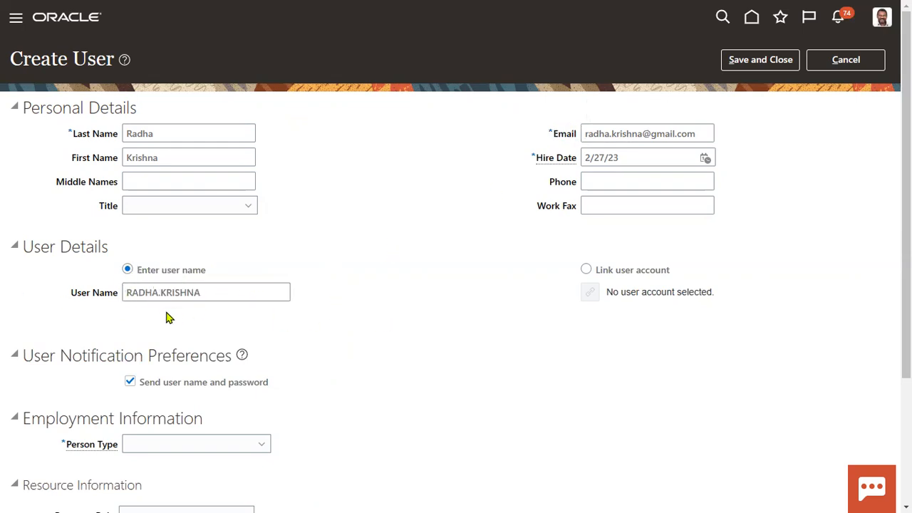
pyautogui.scroll(-3, 171, 335)
# Step: Set the Person Type to Employee and review the Legal Employer and Business Unit fields
pyautogui.click(154, 271)
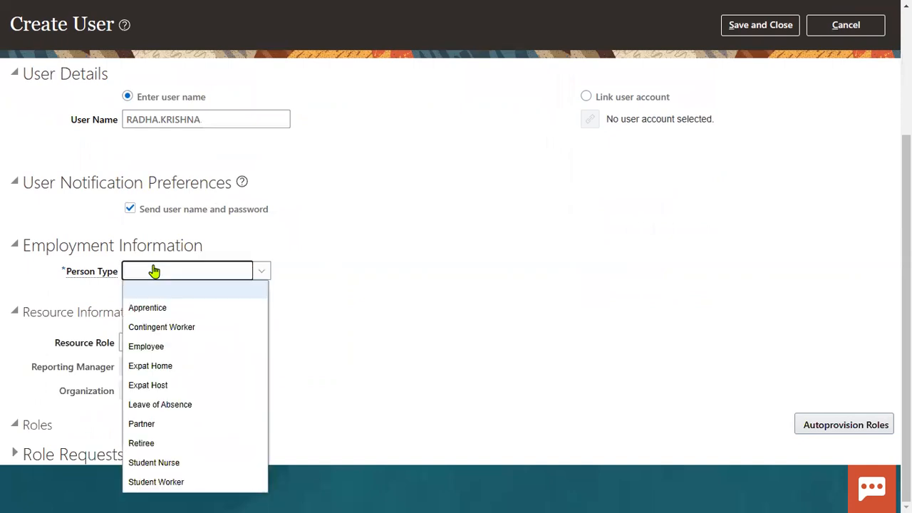
pyautogui.click(166, 348)
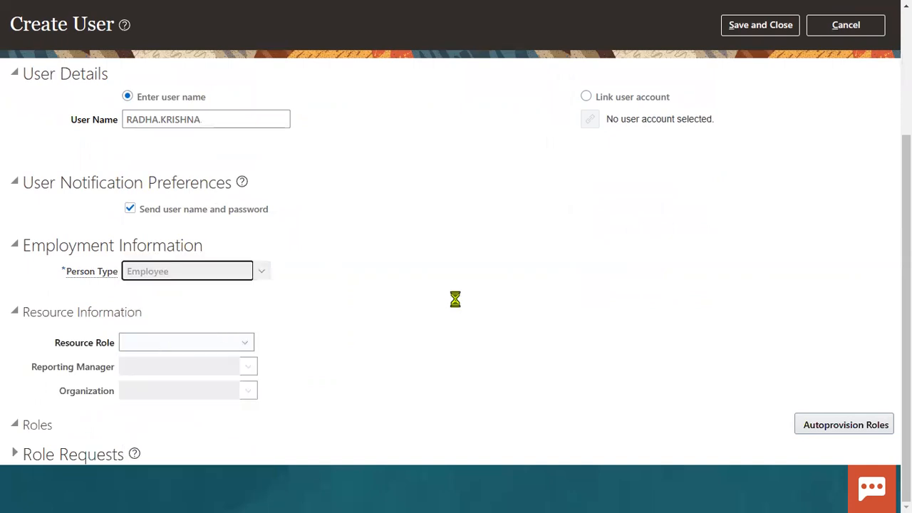
pyautogui.moveTo(54, 298); pyautogui.dragTo(116, 301)
pyautogui.moveTo(66, 319); pyautogui.dragTo(112, 349)
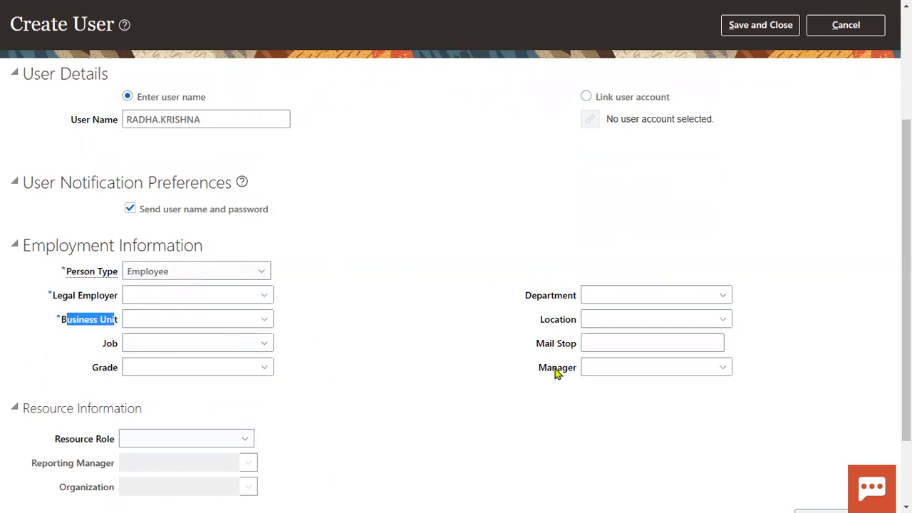
pyautogui.scroll(-2, 531, 376)
pyautogui.scroll(2, 377, 350)
pyautogui.click(326, 329)
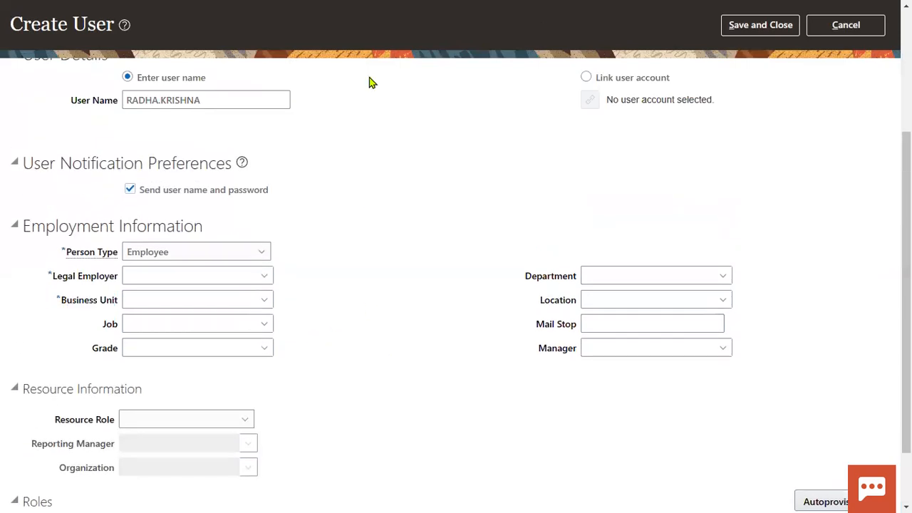
pyautogui.moveTo(25, 240); pyautogui.dragTo(352, 332)
pyautogui.scroll(3, 553, 189)
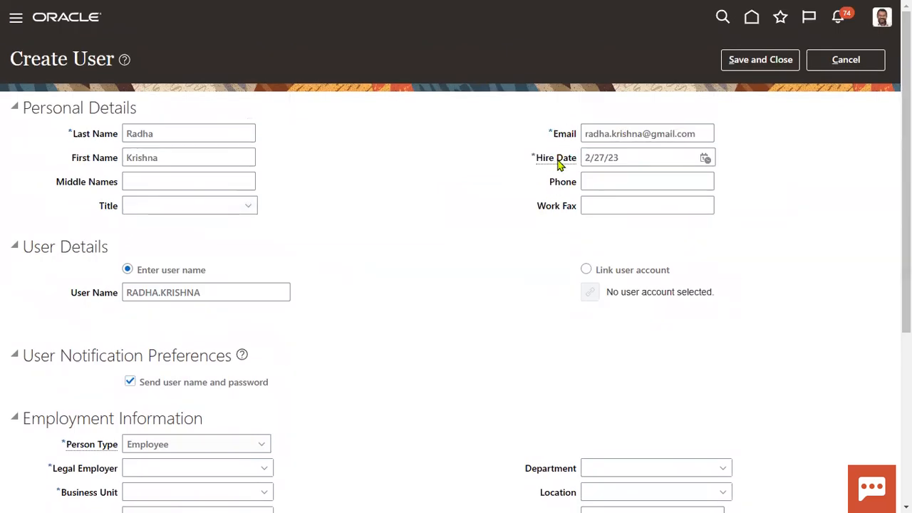
# Step: Change the hire date to 1/1/2021
pyautogui.click(621, 159)
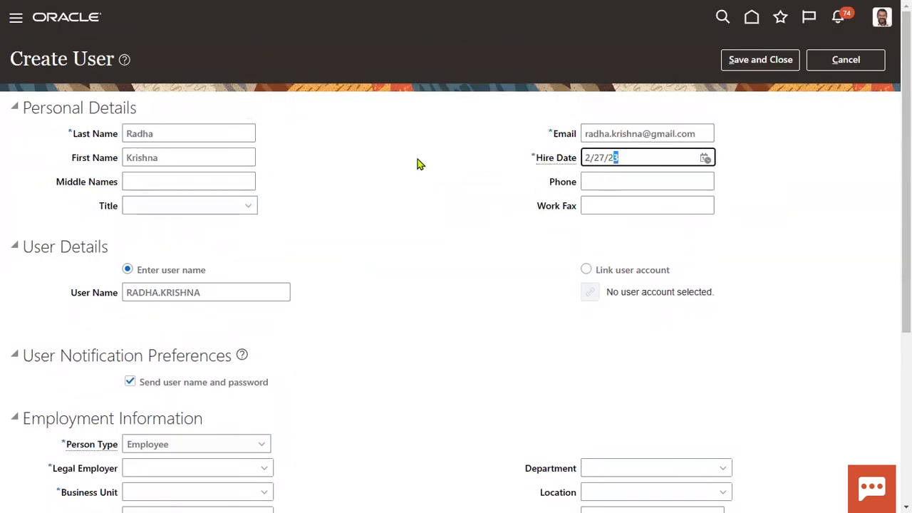
pyautogui.hotkey('ctrl', 'a')
pyautogui.write('1/1/2021')
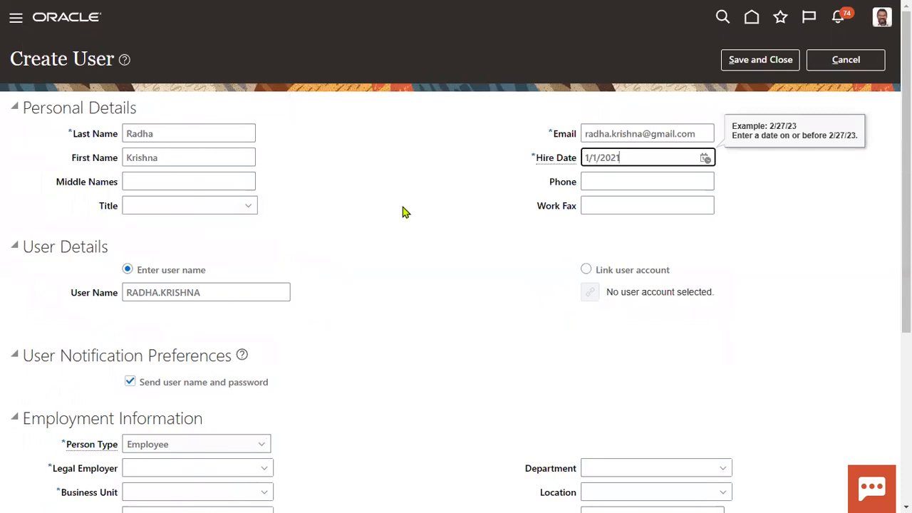
pyautogui.click(389, 280)
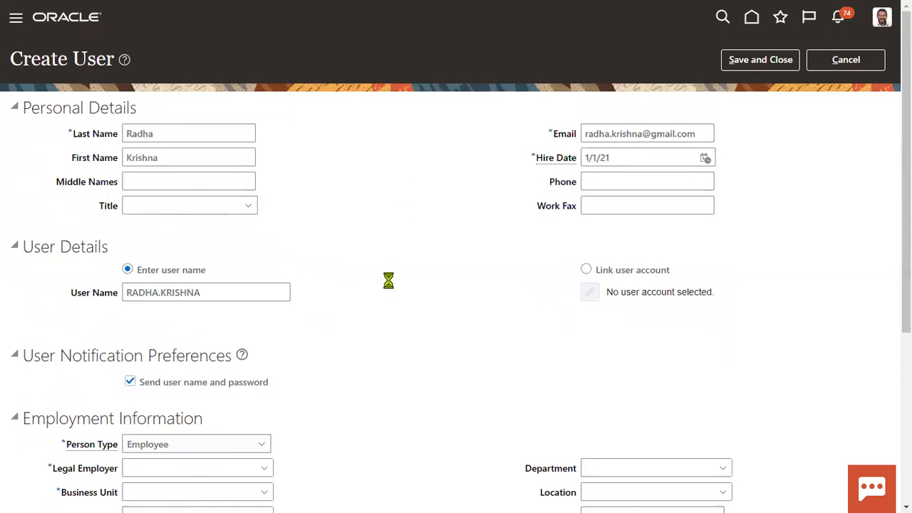
# Step: Choose US1 Legal Entity and US1 Business Unit, then save and close the new user
pyautogui.scroll(-3, 390, 285)
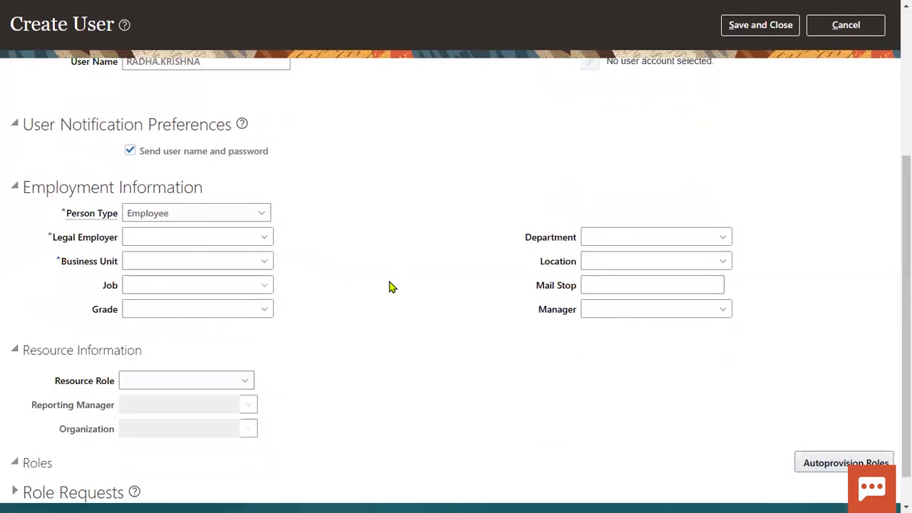
pyautogui.click(213, 237)
pyautogui.write('us1')
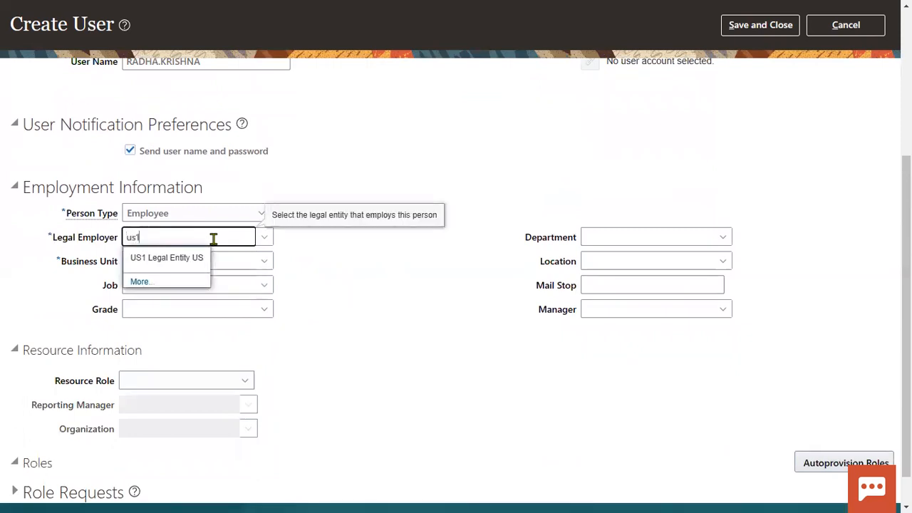
pyautogui.click(195, 259)
pyautogui.click(216, 258)
pyautogui.write('us1')
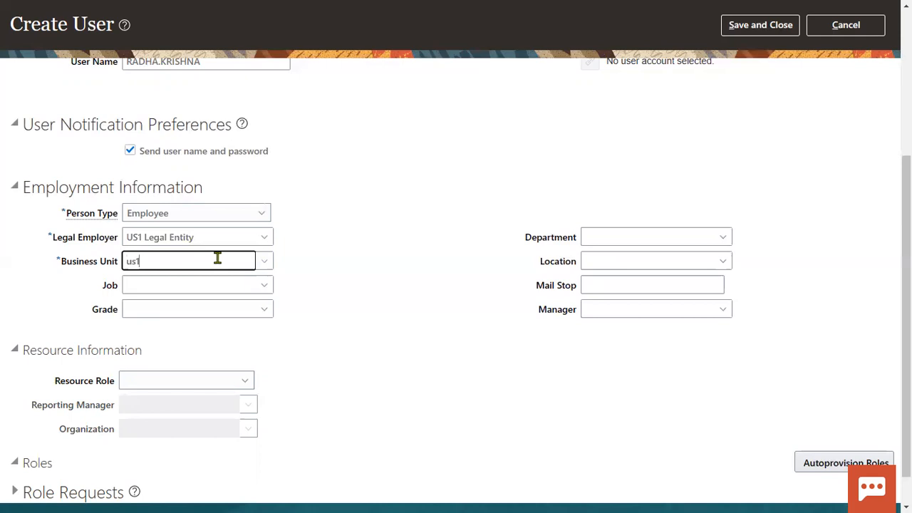
pyautogui.click(178, 303)
pyautogui.moveTo(220, 260); pyautogui.dragTo(3, 260)
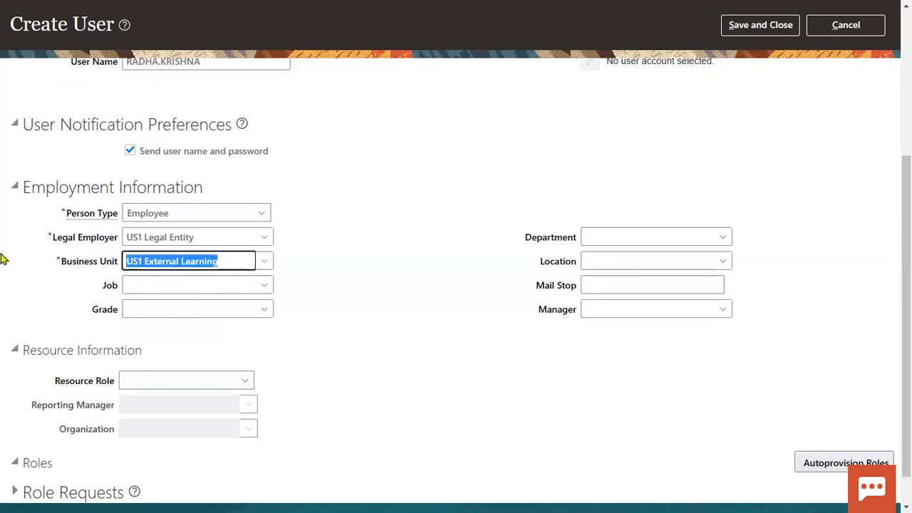
pyautogui.write('us1')
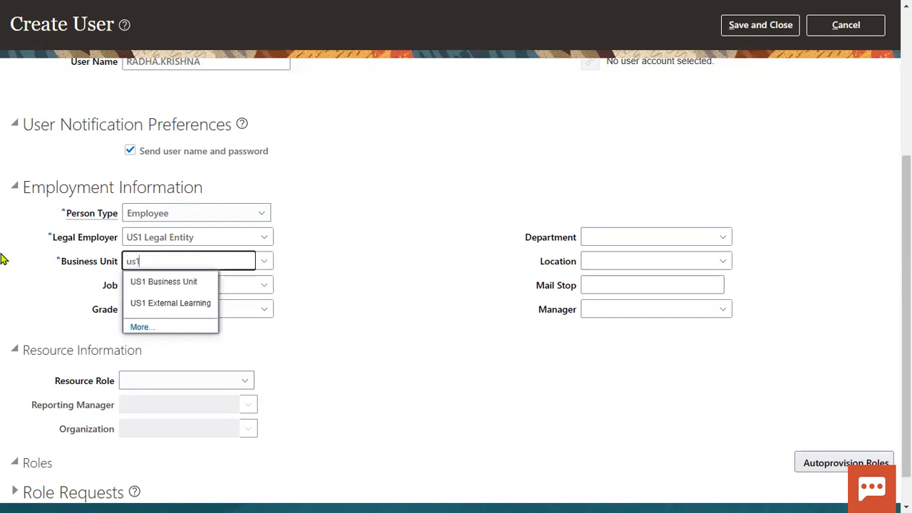
pyautogui.click(135, 280)
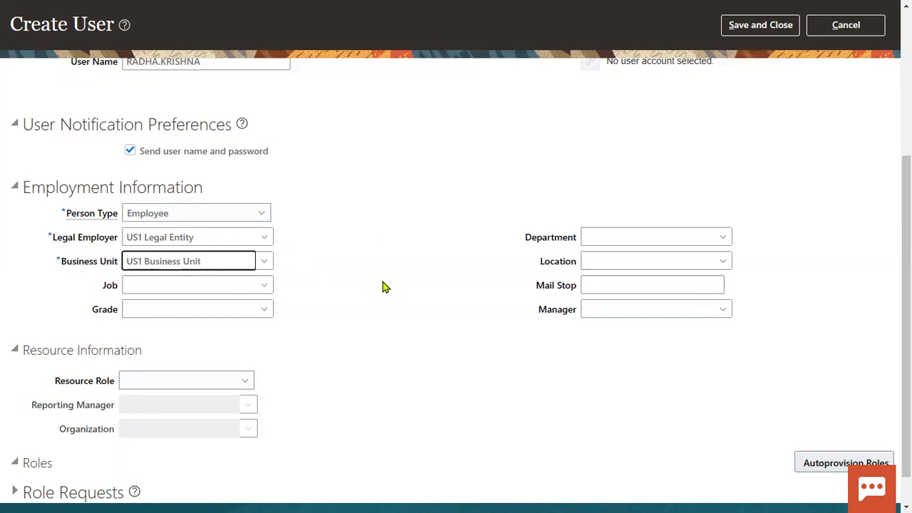
pyautogui.scroll(5, 383, 286)
pyautogui.click(741, 61)
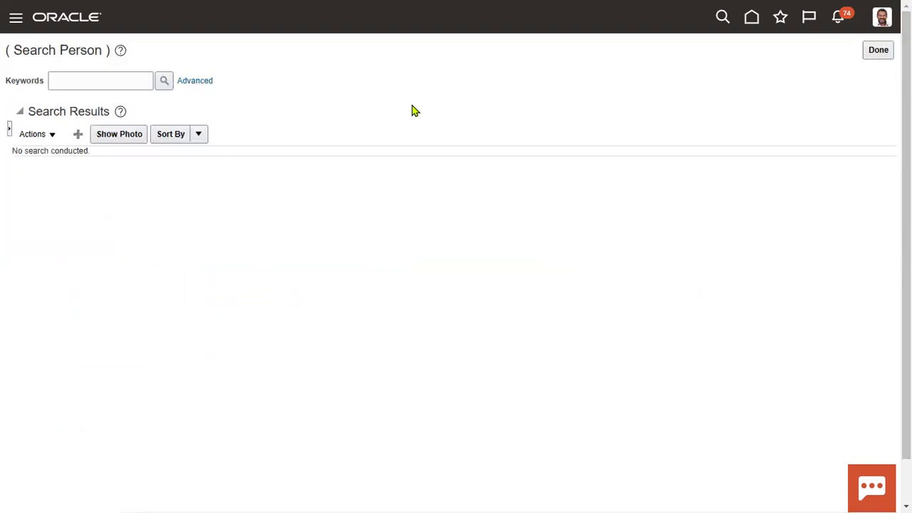
# Step: Open the Security Console from the Navigator's Tools section
pyautogui.click(16, 17)
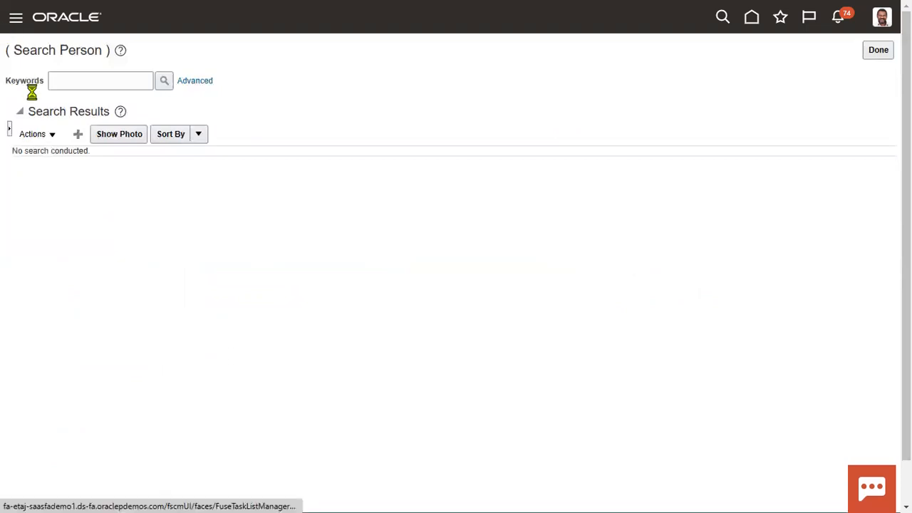
pyautogui.scroll(-10, 168, 403)
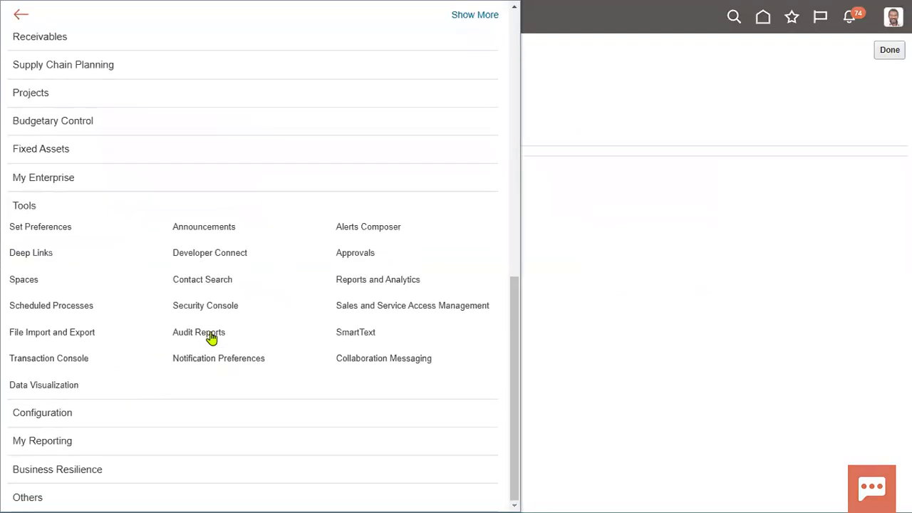
pyautogui.click(210, 313)
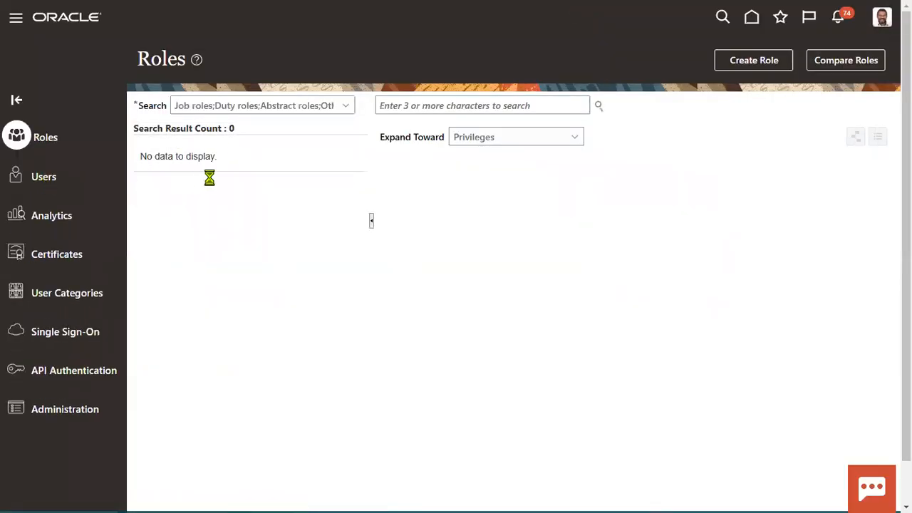
# Step: Search Users for the new user name and open that user's account
pyautogui.click(477, 107)
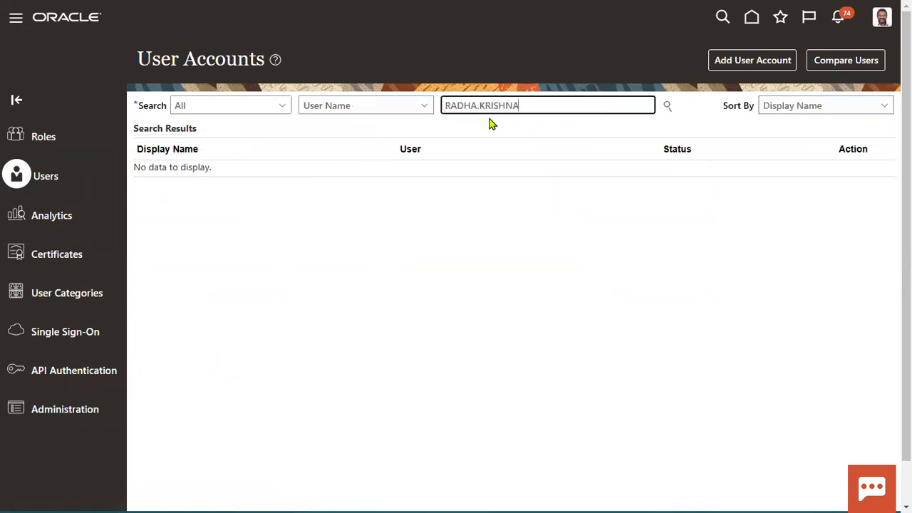
pyautogui.click(669, 107)
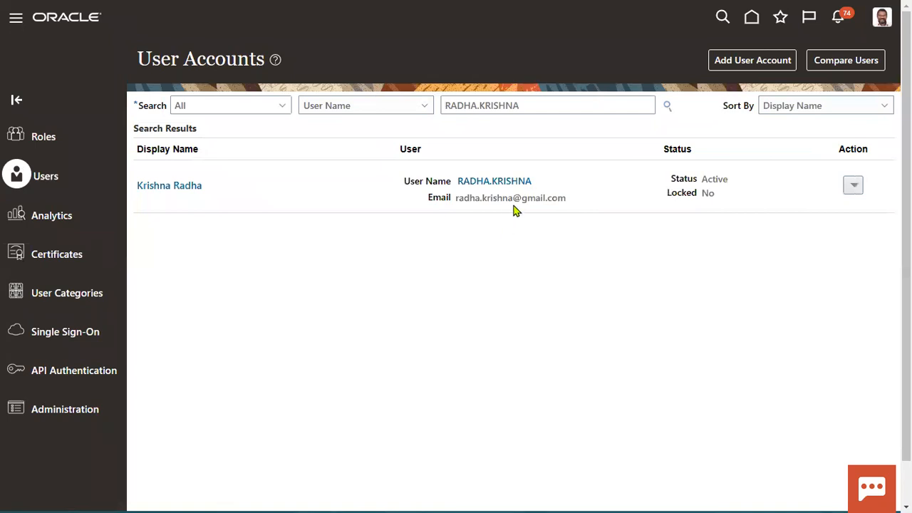
pyautogui.click(521, 183)
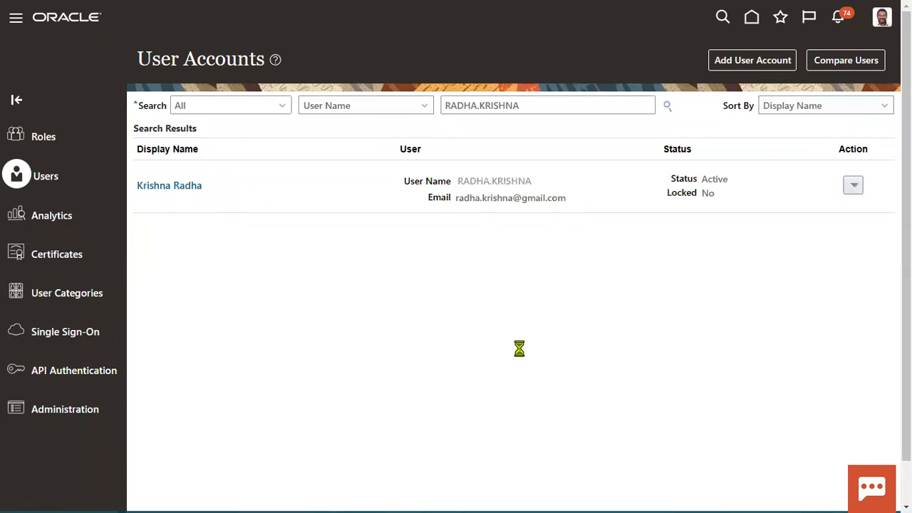
# Step: Manually reset the account password, entering and confirming the new password, then finish
pyautogui.click(663, 61)
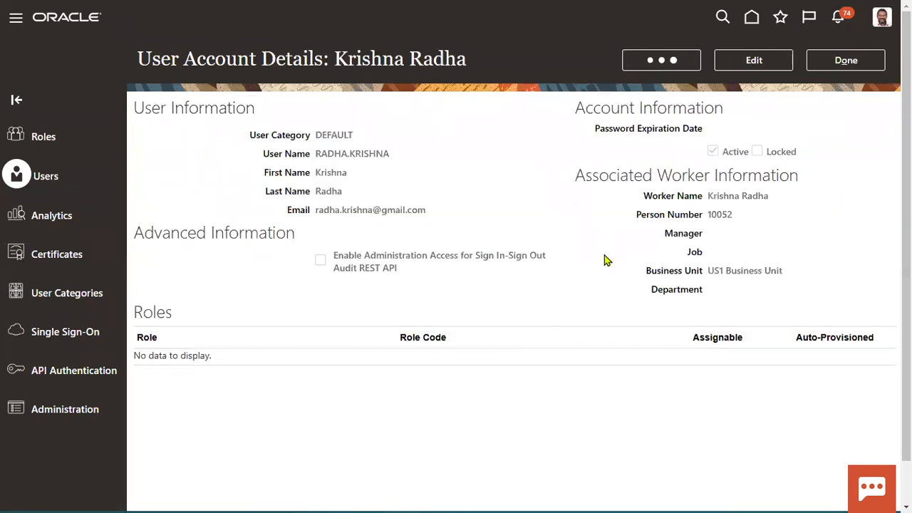
pyautogui.click(302, 223)
pyautogui.click(371, 252)
pyautogui.write('••••••')
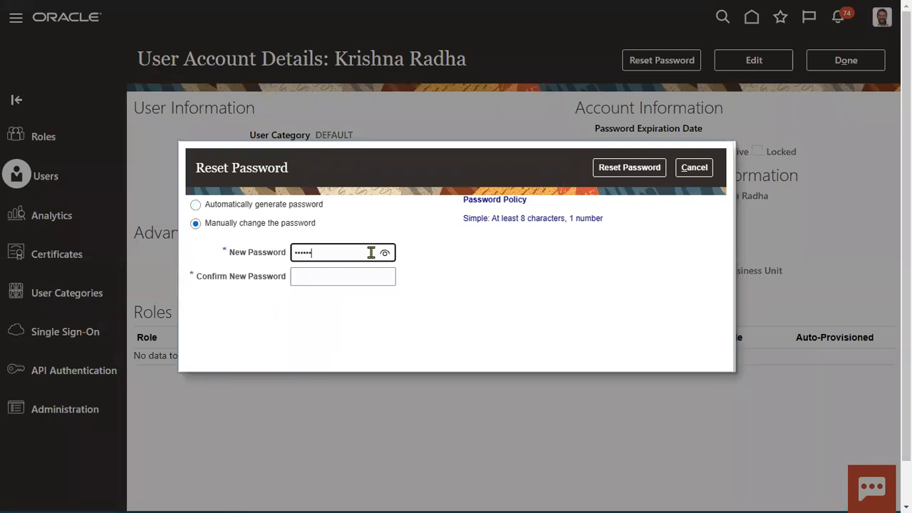
pyautogui.write('••')
pyautogui.press('Tab')
pyautogui.write('••••••••')
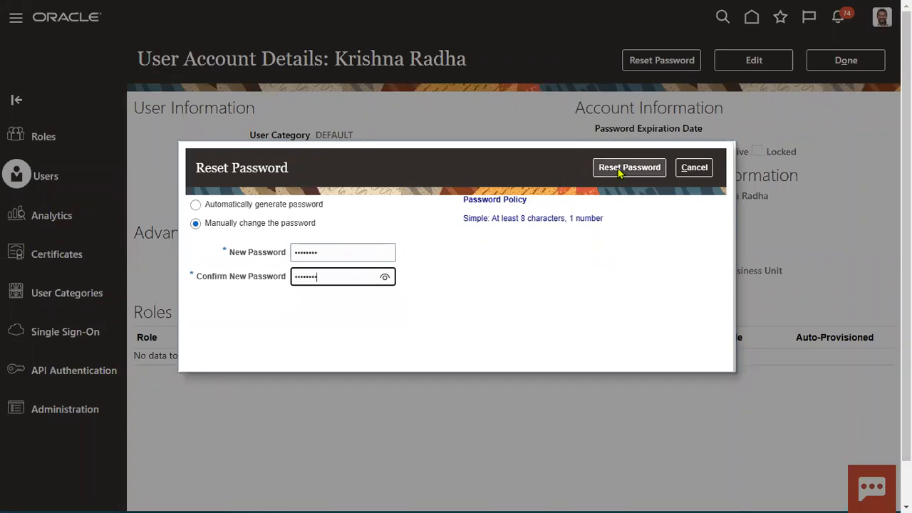
pyautogui.click(620, 171)
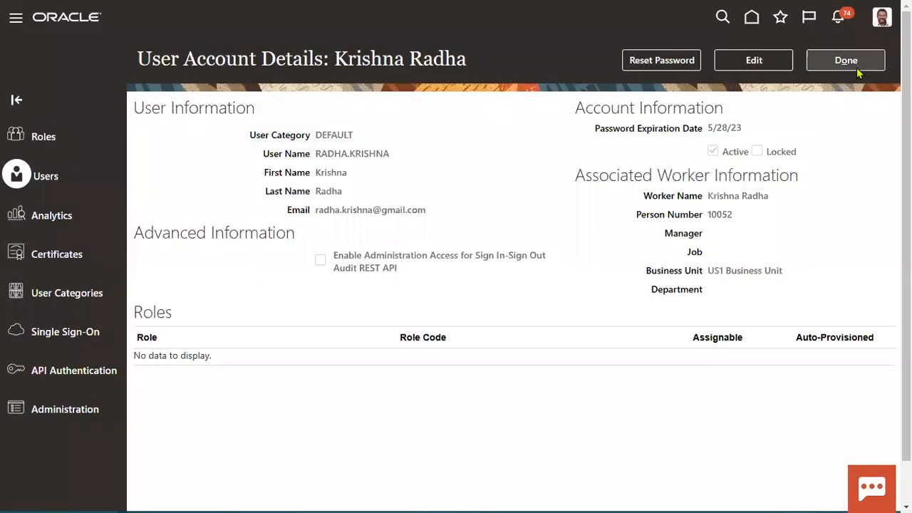
pyautogui.click(858, 70)
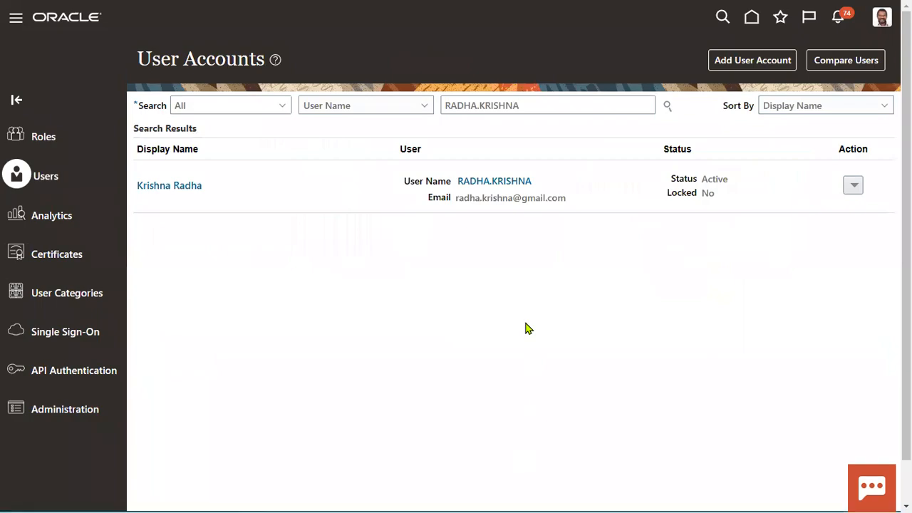
# Step: Back in Excel, colour NON-HCM Employee in B9 red and select B8:B9
pyautogui.hotkey('alt', 'Tab')
pyautogui.press('Tab')
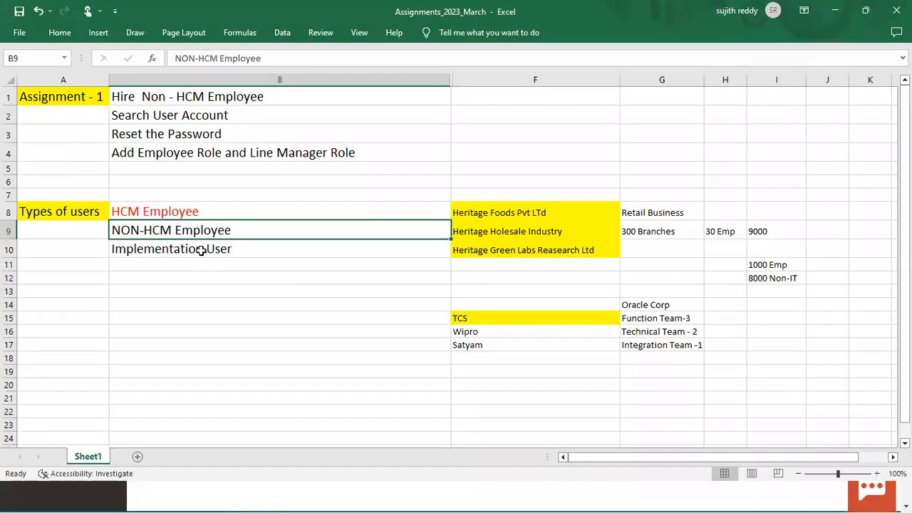
pyautogui.click(60, 33)
pyautogui.click(196, 78)
pyautogui.click(251, 250)
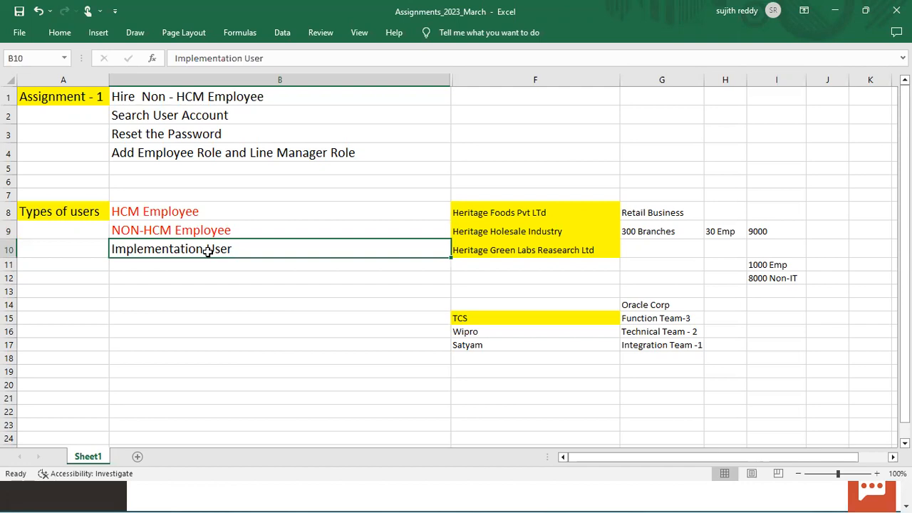
pyautogui.moveTo(187, 211); pyautogui.dragTo(184, 228)
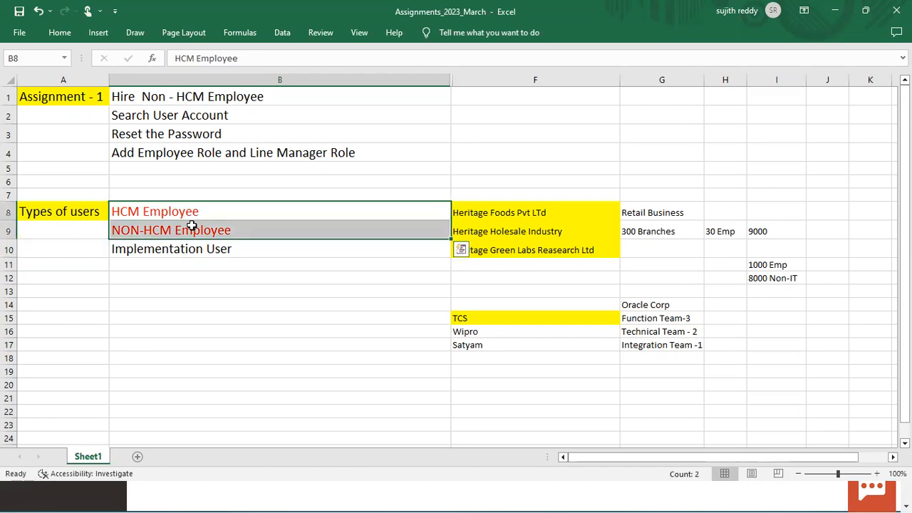
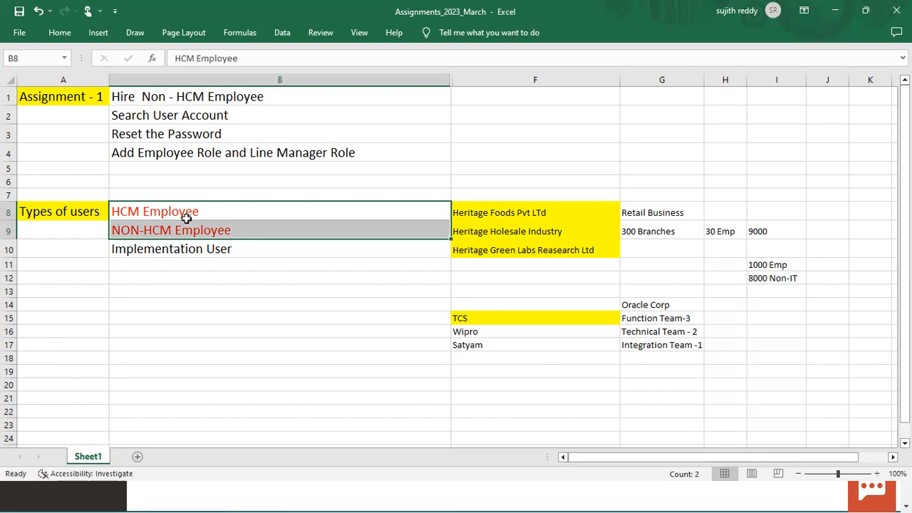
# Step: Select the 1000 Emp entry, then colour Implementation User in B10 red
pyautogui.click(778, 265)
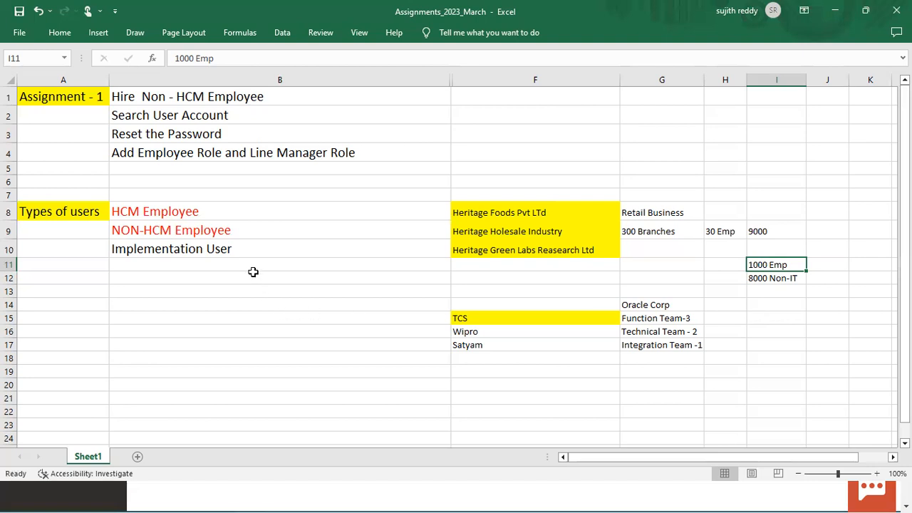
pyautogui.click(242, 251)
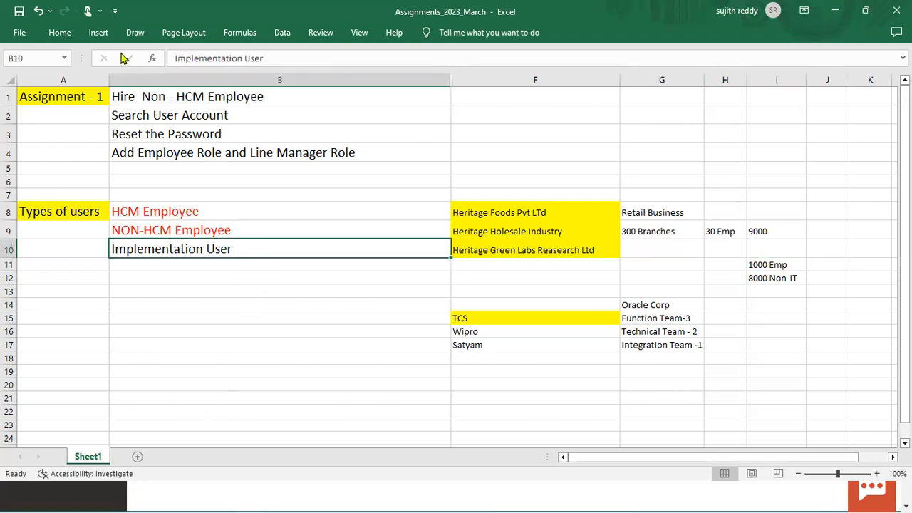
pyautogui.click(60, 32)
pyautogui.click(196, 79)
# Step: Return to the Oracle User Accounts page and start a new user account
pyautogui.click(65, 494)
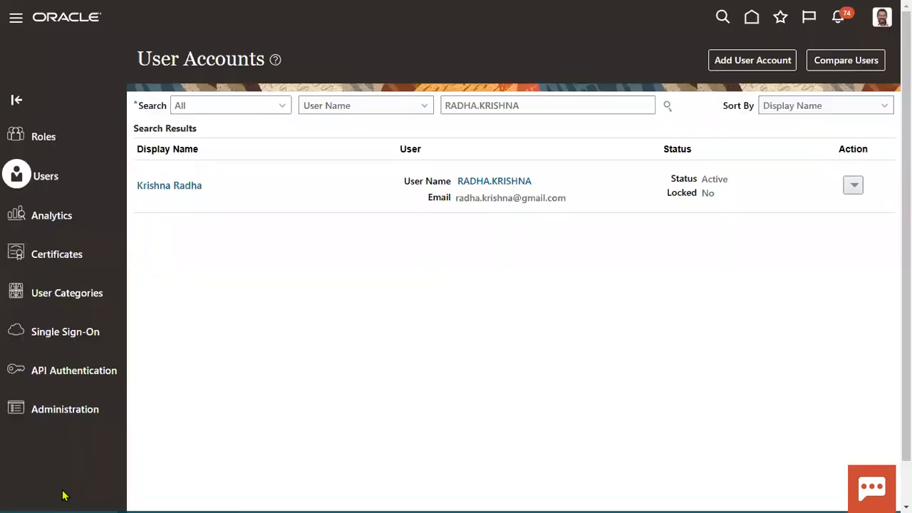
pyautogui.hotkey('alt', 'Tab')
pyautogui.click(104, 492)
pyautogui.click(741, 64)
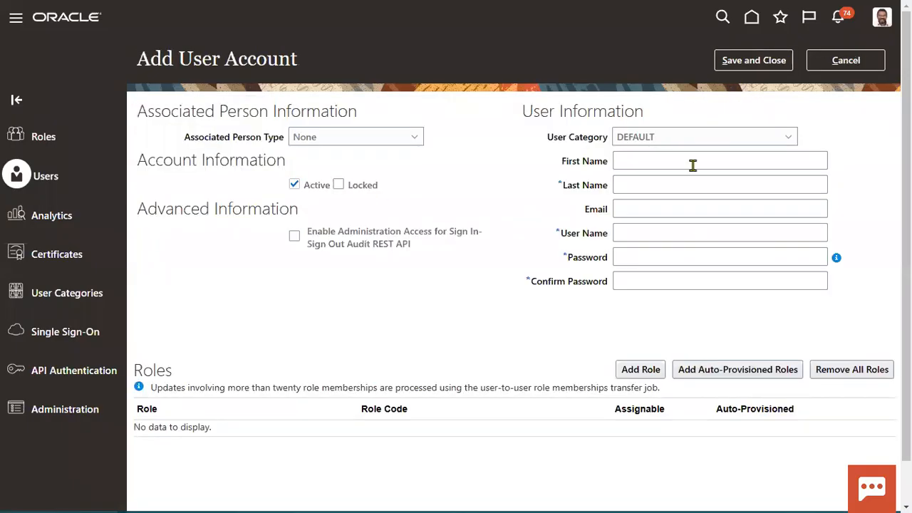
# Step: Enter first and last name MAR, type and confirm the password, then begin adding roles
pyautogui.click(688, 163)
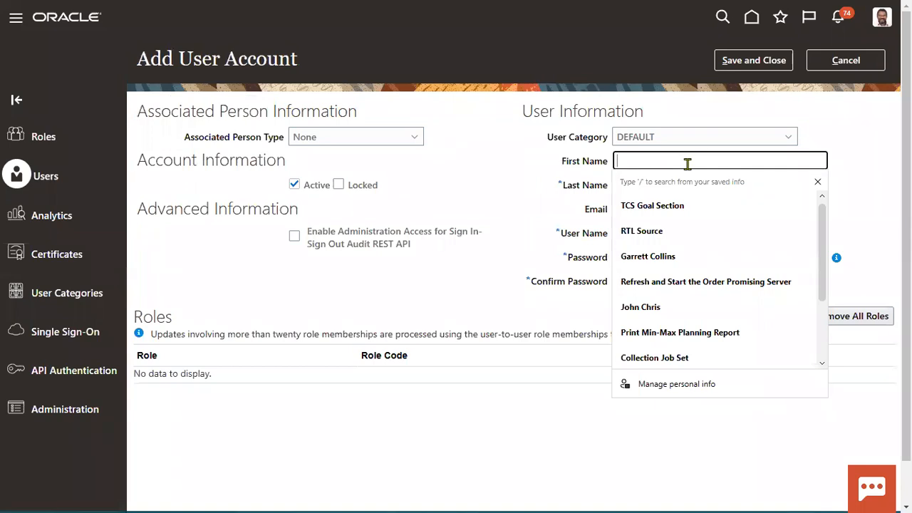
pyautogui.write('MAR')
pyautogui.press('Tab')
pyautogui.write('MAR')
pyautogui.press('Tab')
pyautogui.press('Tab')
pyautogui.press('Tab')
pyautogui.hotkey('shift', 'Tab')
pyautogui.write('••••••••')
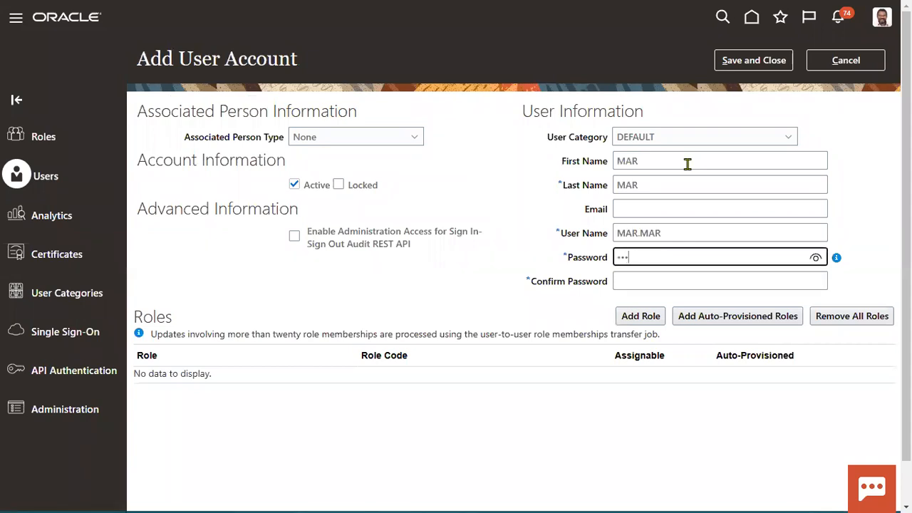
pyautogui.press('Tab')
pyautogui.write('••••••')
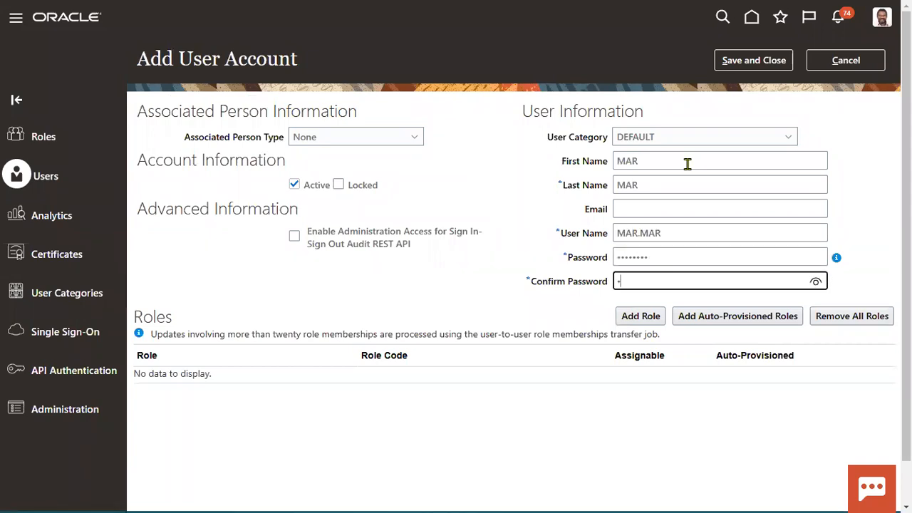
pyautogui.write('••')
pyautogui.click(641, 316)
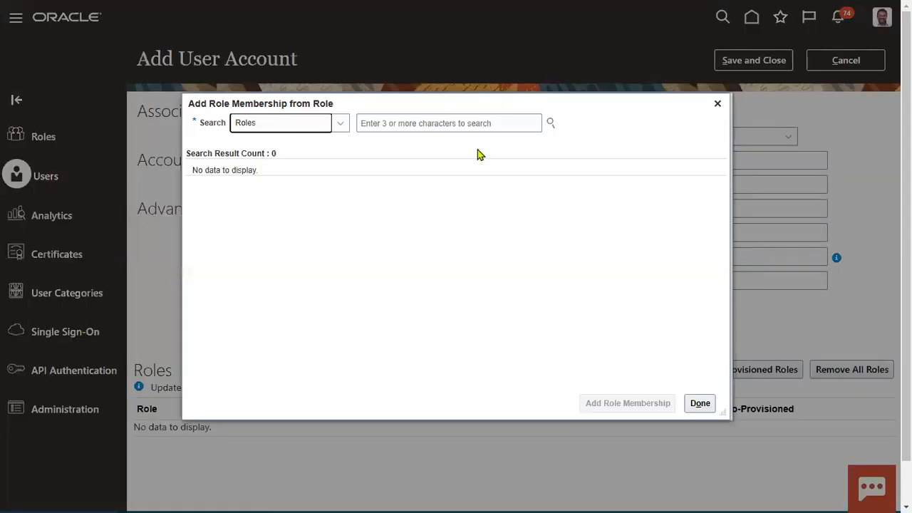
# Step: Search for and add the IT Security Manager role
pyautogui.click(462, 123)
pyautogui.write('it se')
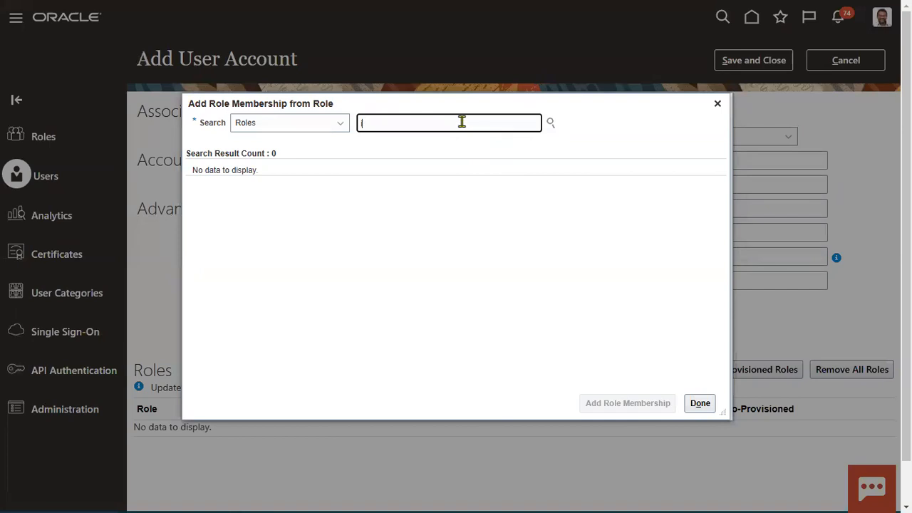
pyautogui.click(431, 147)
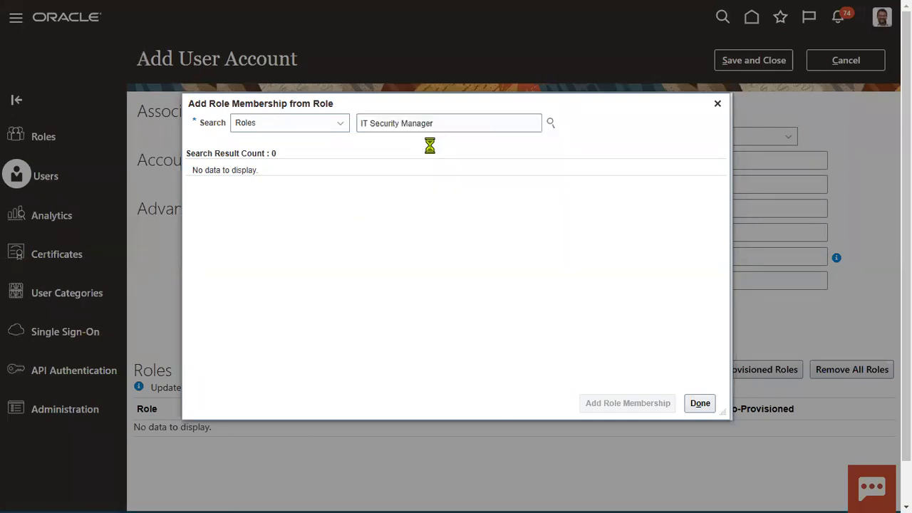
pyautogui.click(651, 406)
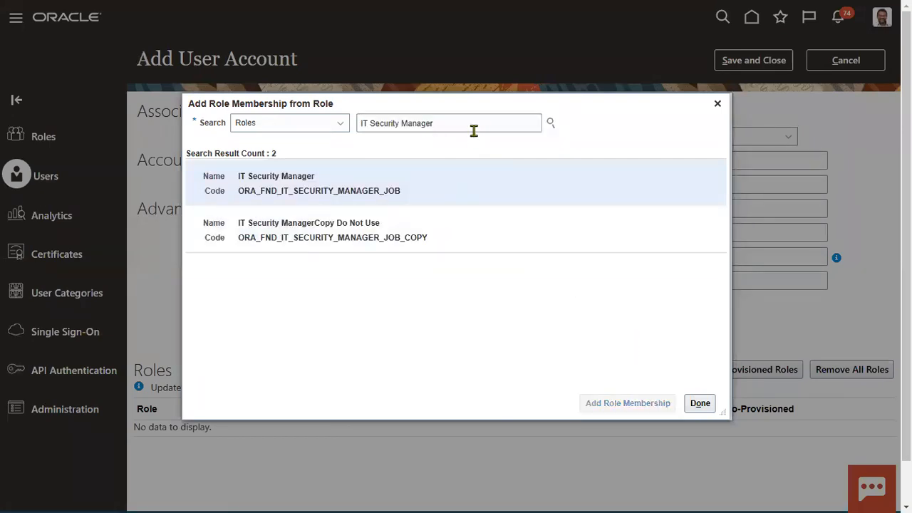
# Step: Search for and add the Application Implementation Consultant role, then finish role selection
pyautogui.tripleClick(472, 126)
pyautogui.write('Appli')
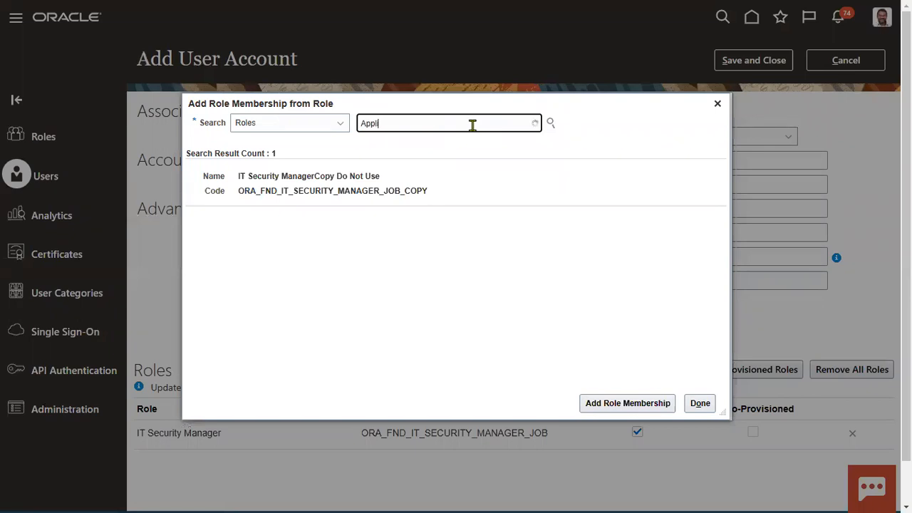
pyautogui.write('cation')
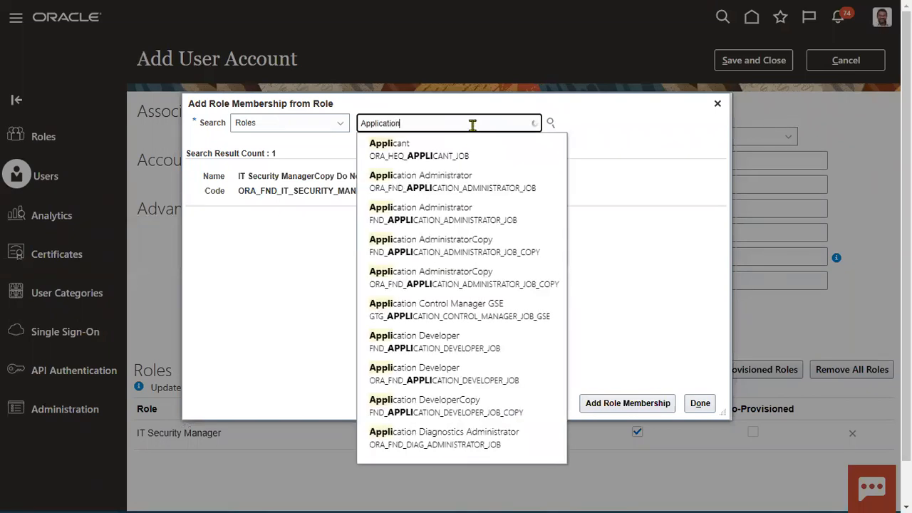
pyautogui.write(' I')
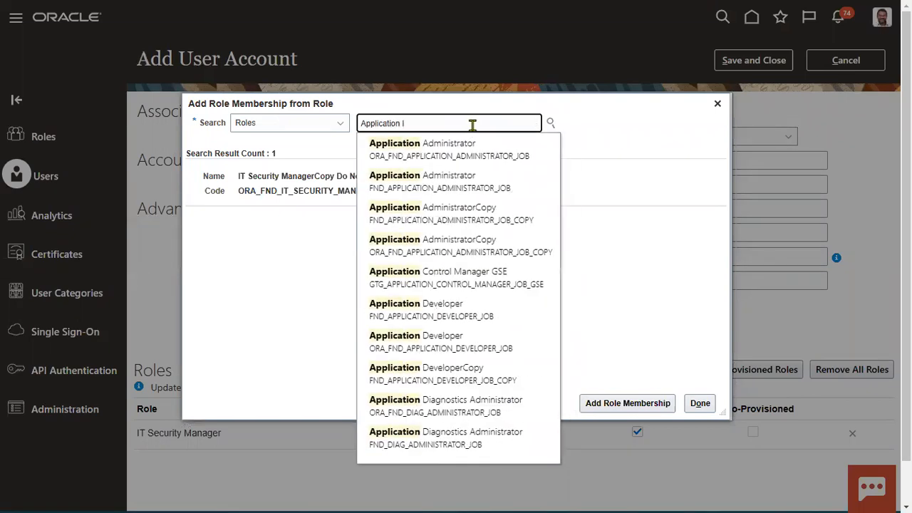
pyautogui.write('mplementation')
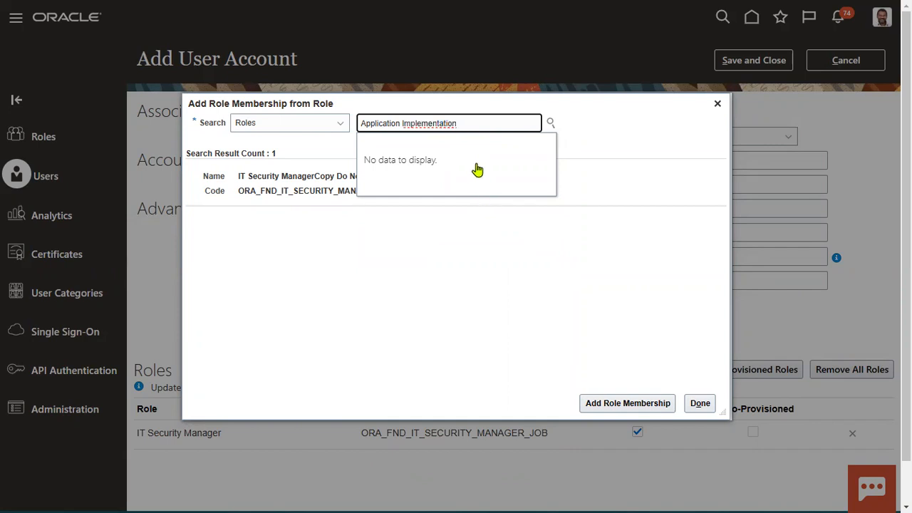
pyautogui.press('BackSpace')
pyautogui.press('BackSpace')
pyautogui.press('BackSpace')
pyautogui.press('BackSpace')
pyautogui.press('BackSpace')
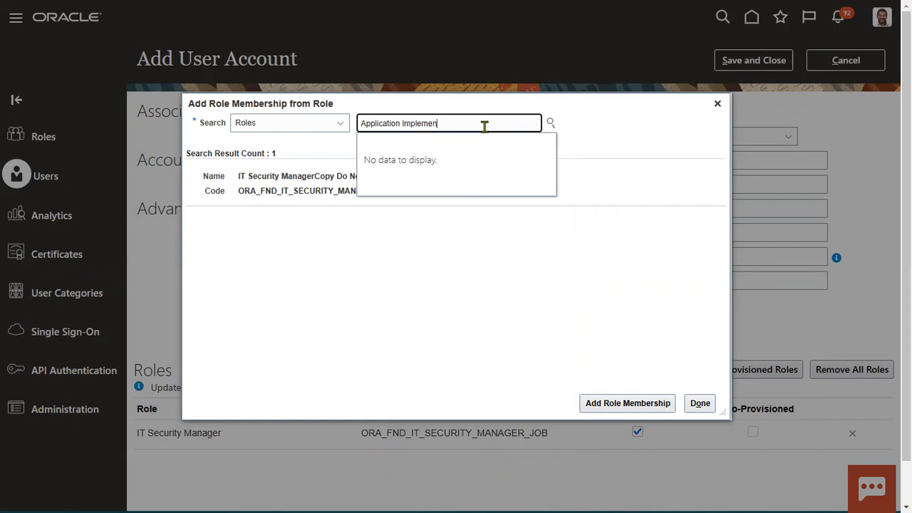
pyautogui.press('BackSpace')
pyautogui.press('BackSpace')
pyautogui.press('BackSpace')
pyautogui.press('BackSpace')
pyautogui.press('BackSpace')
pyautogui.press('BackSpace')
pyautogui.press('BackSpace')
pyautogui.press('BackSpace')
pyautogui.press('BackSpace')
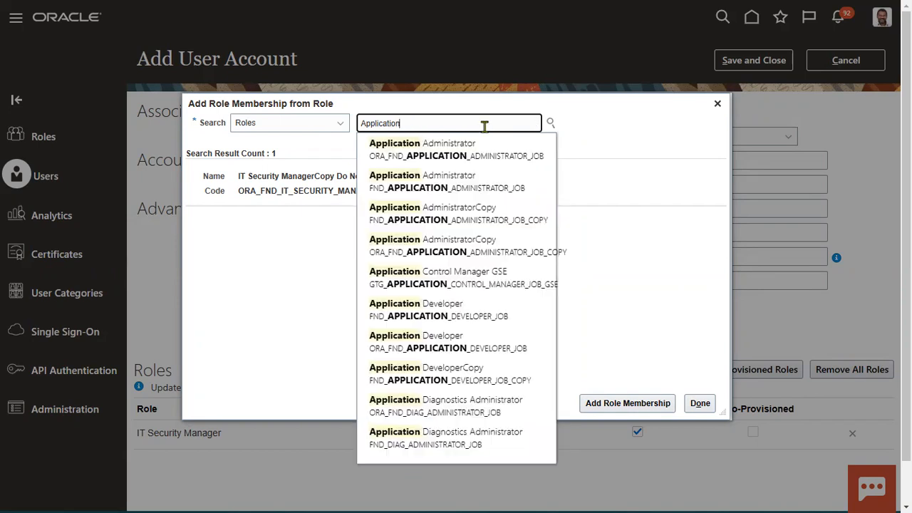
pyautogui.write('impl')
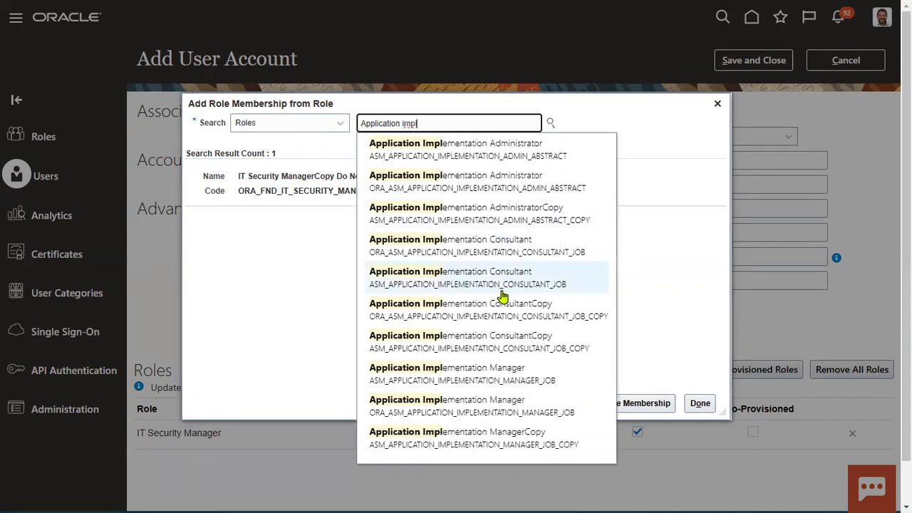
pyautogui.click(501, 281)
pyautogui.click(441, 189)
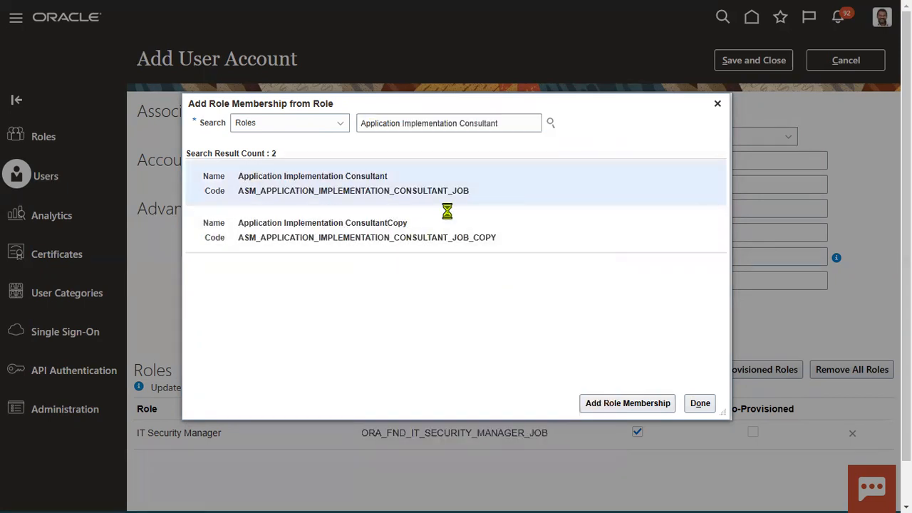
pyautogui.click(590, 404)
pyautogui.click(693, 402)
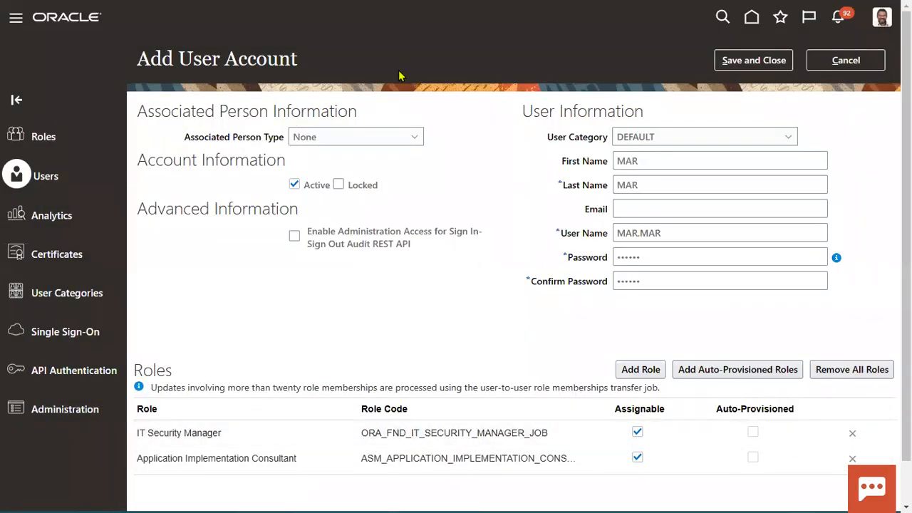
# Step: Save and close the new MAR.MAR user account
pyautogui.moveTo(194, 395); pyautogui.dragTo(300, 483)
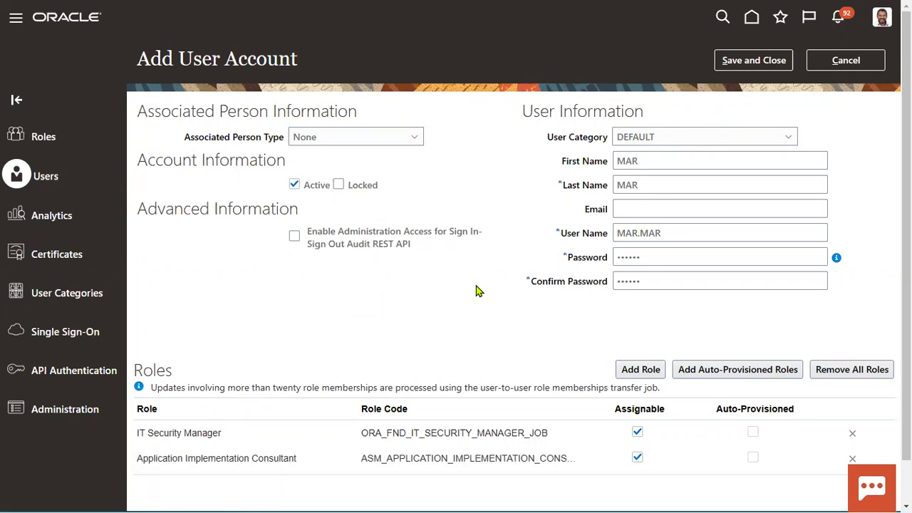
pyautogui.click(737, 60)
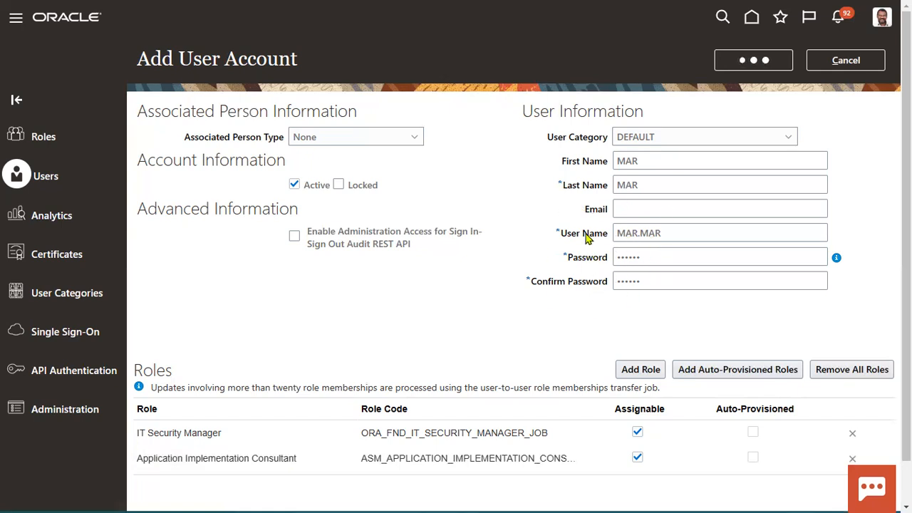
pyautogui.moveTo(187, 136); pyautogui.dragTo(267, 137)
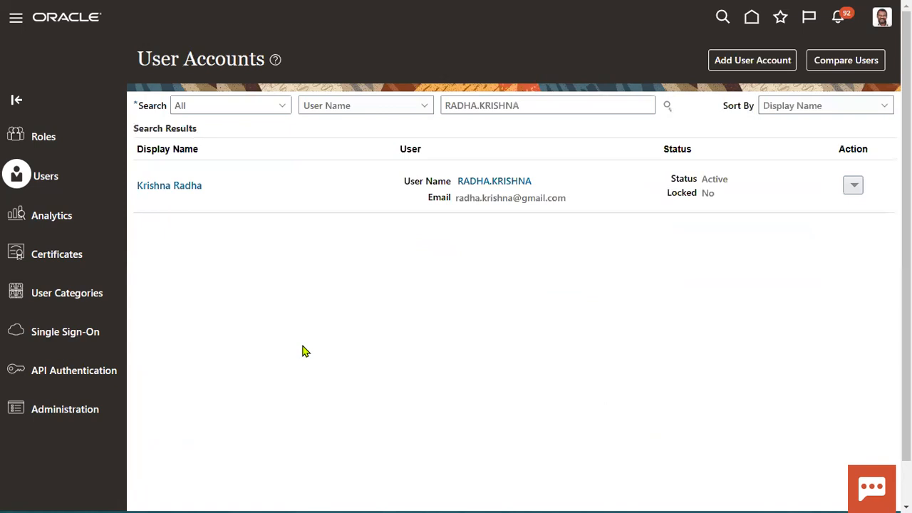
# Step: Search for MAR.MAR, review its account details and both roles, then close them
pyautogui.doubleClick(540, 105)
pyautogui.write('MAR.MAR')
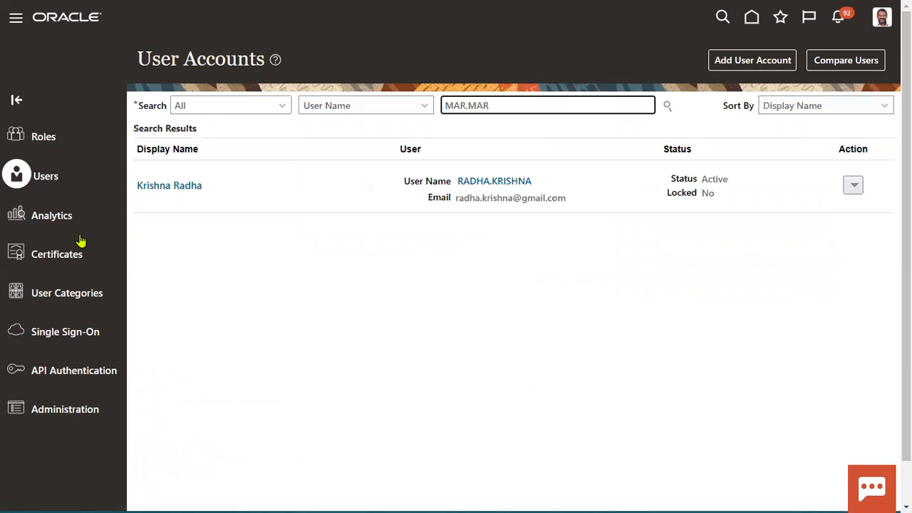
pyautogui.press('Return')
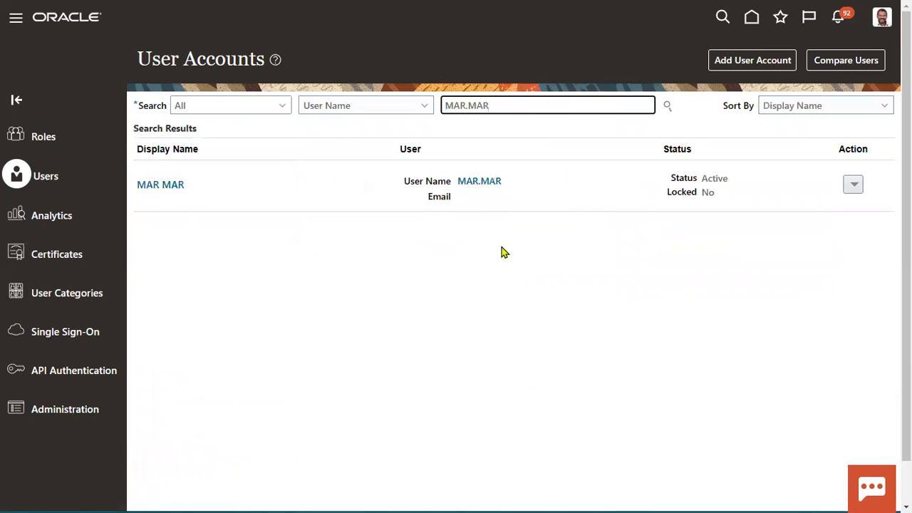
pyautogui.click(479, 182)
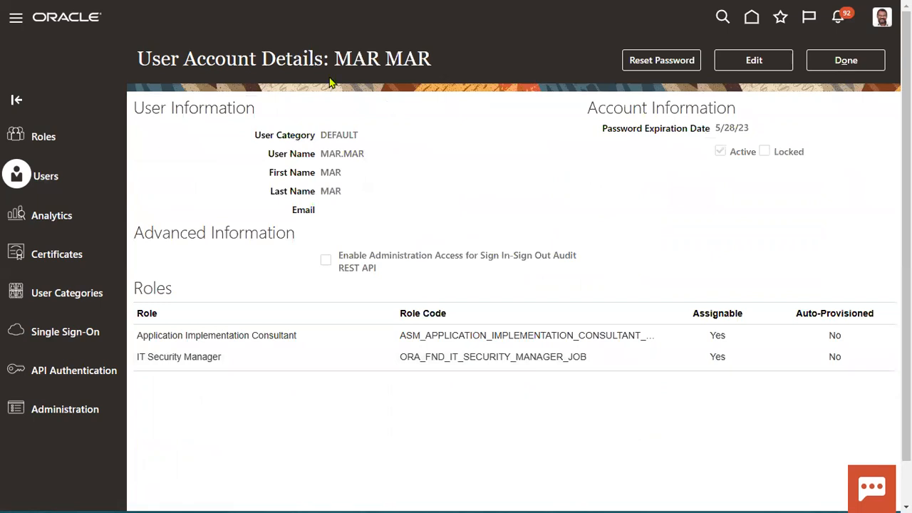
pyautogui.hotkey('ctrl', '2')
pyautogui.moveTo(582, 155); pyautogui.dragTo(821, 296)
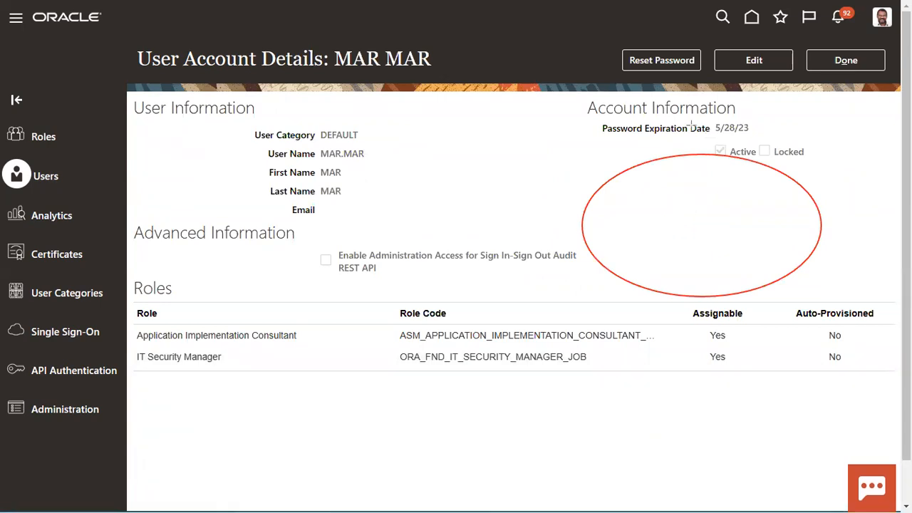
pyautogui.click(845, 60)
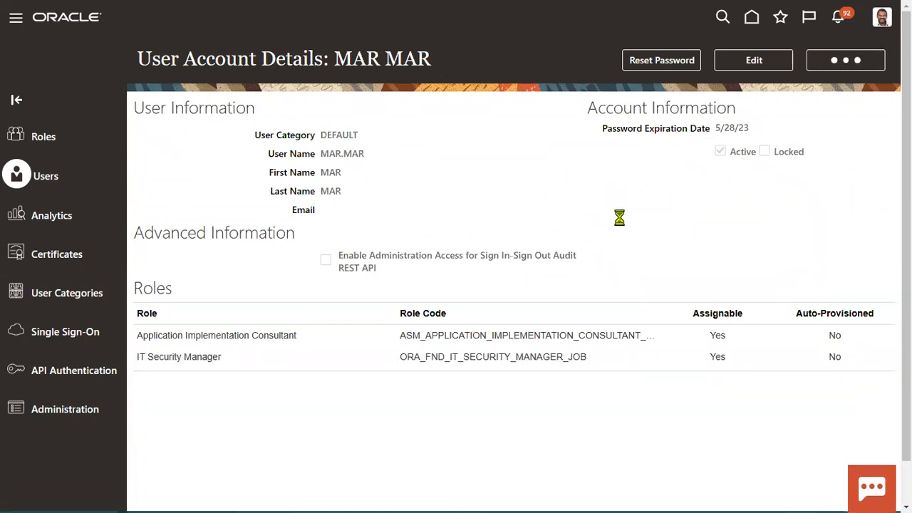
# Step: Search for the worker by name and review the account's Associated Worker Information
pyautogui.hotkey('ctrl', 'a')
pyautogui.write('radha')
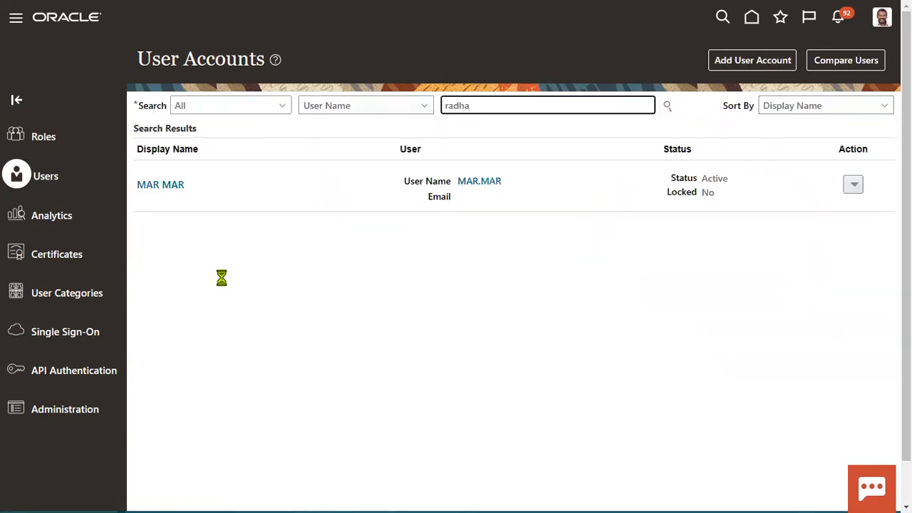
pyautogui.click(526, 183)
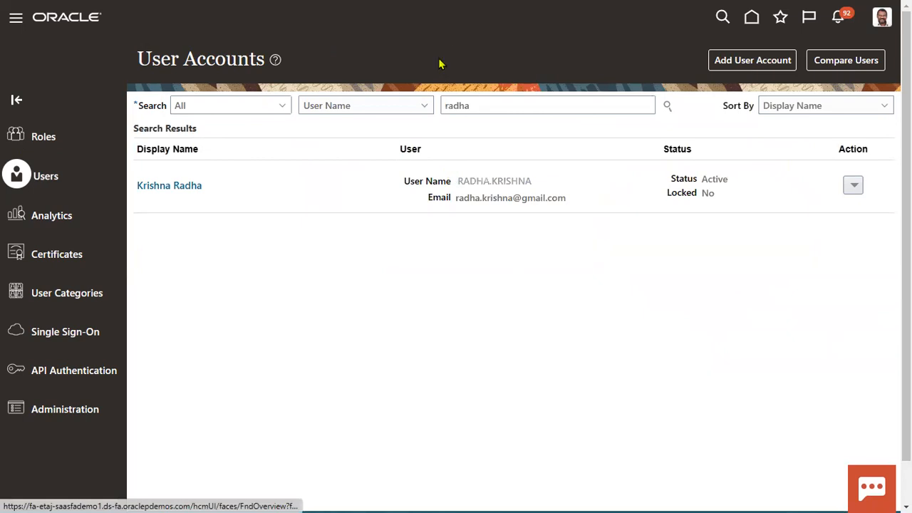
pyautogui.moveTo(627, 159); pyautogui.dragTo(810, 316)
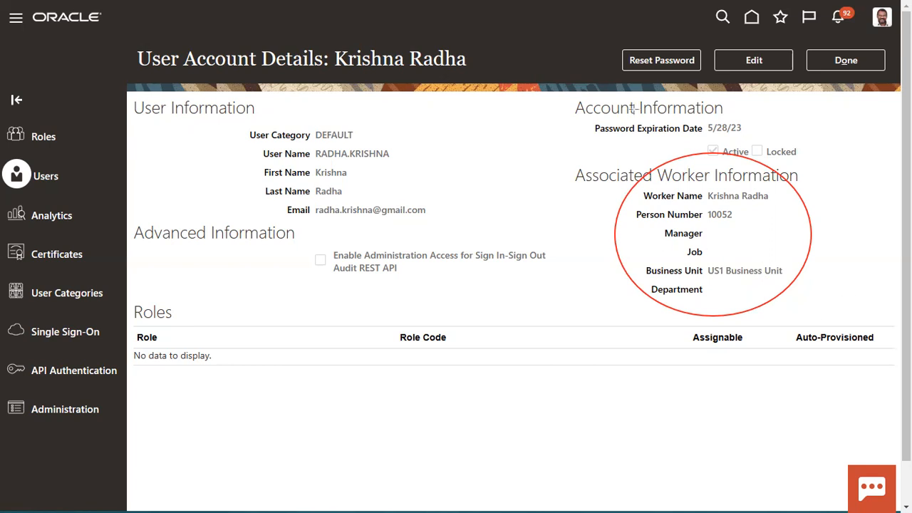
pyautogui.click(848, 61)
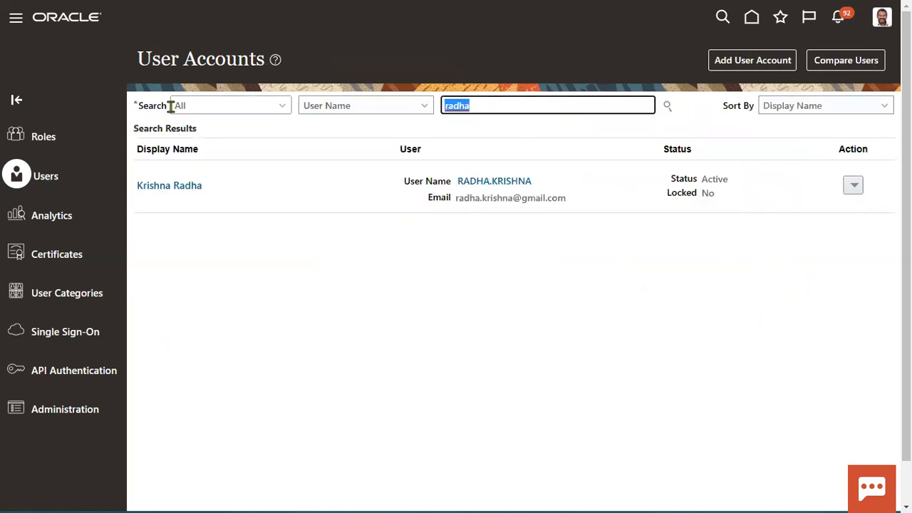
# Step: Reopen MAR.MAR's account details, start an edit and cancel it unchanged
pyautogui.write('MAR.MAR')
pyautogui.press('Return')
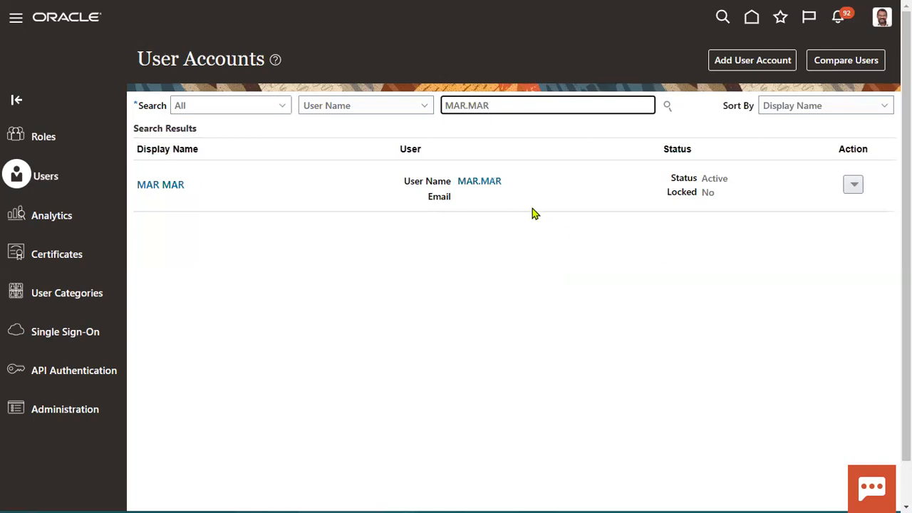
pyautogui.click(492, 189)
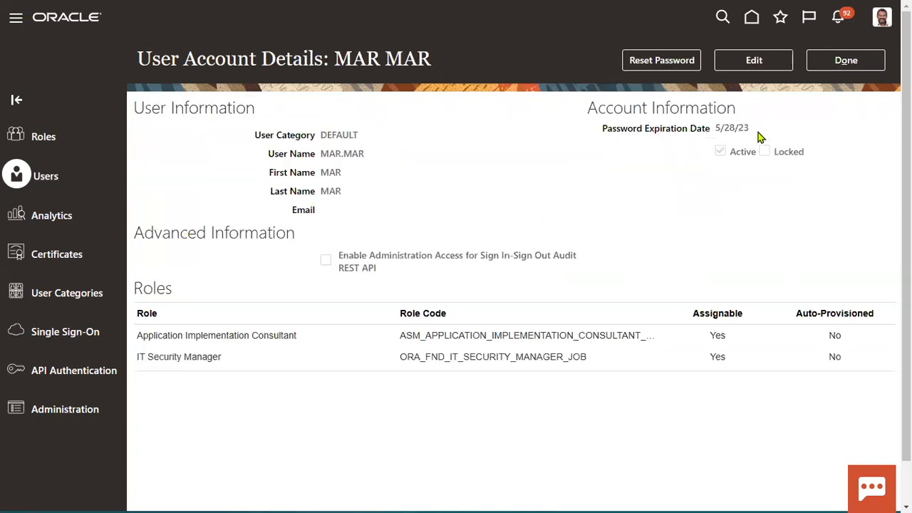
pyautogui.click(760, 64)
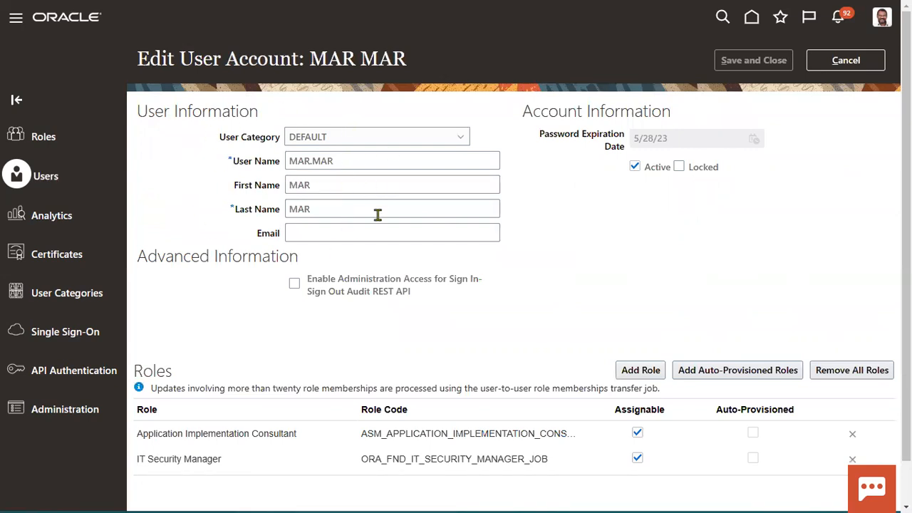
pyautogui.click(853, 61)
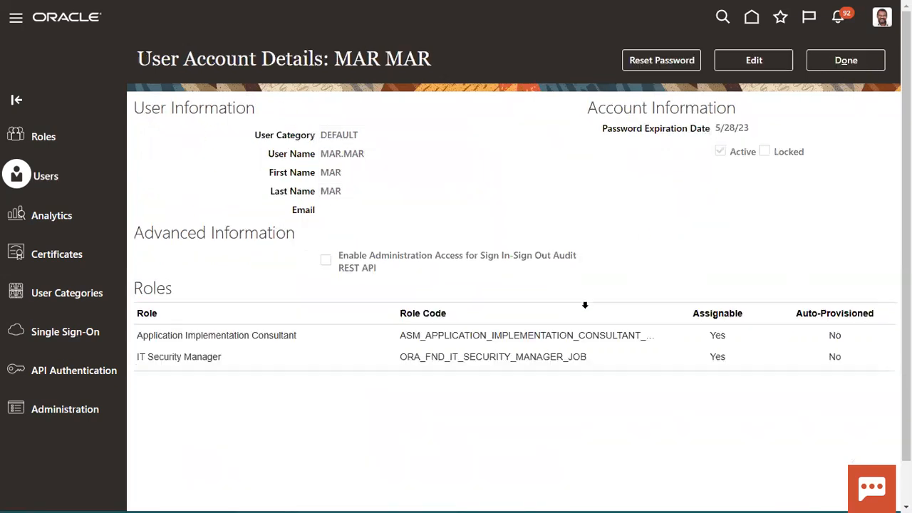
pyautogui.click(832, 63)
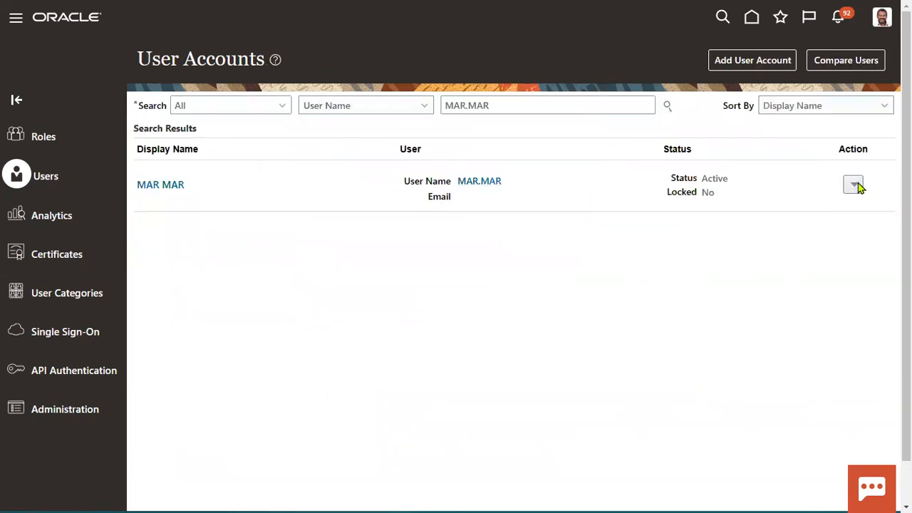
# Step: Copy the MAR.MAR account as the basis for a new user
pyautogui.click(851, 186)
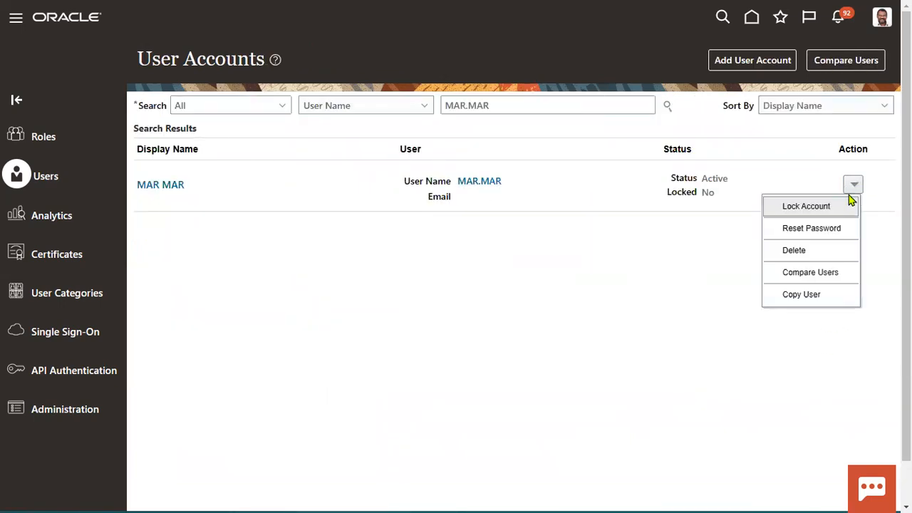
pyautogui.click(802, 296)
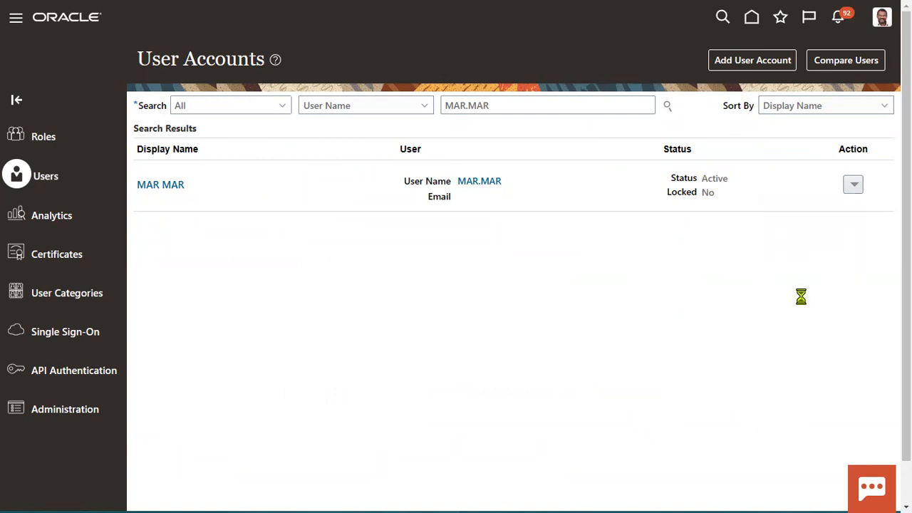
pyautogui.scroll(-1, 256, 429)
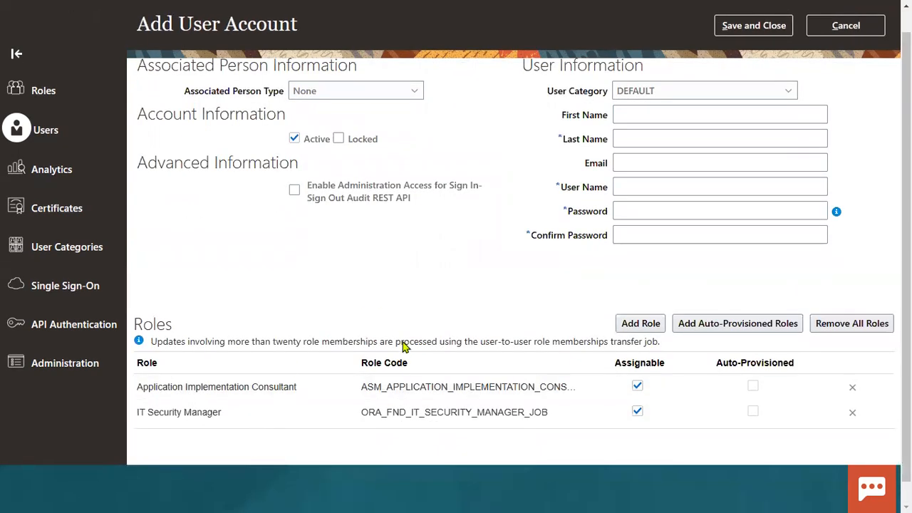
pyautogui.scroll(1, 403, 345)
# Step: Enter first name MAR1, last name and password, and save the copied account
pyautogui.click(674, 157)
pyautogui.write('MAR1')
pyautogui.press('Tab')
pyautogui.write('M')
pyautogui.press('Tab')
pyautogui.press('Tab')
pyautogui.press('Tab')
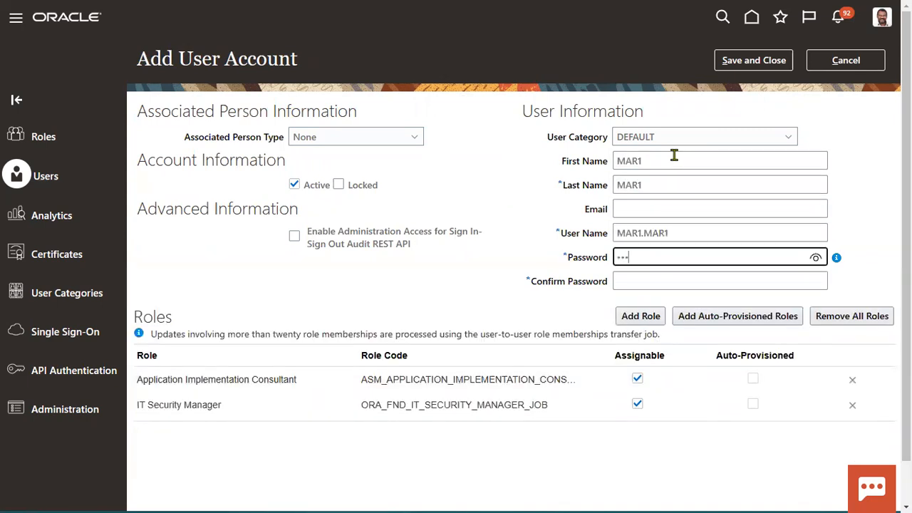
pyautogui.press('Tab')
pyautogui.write('W')
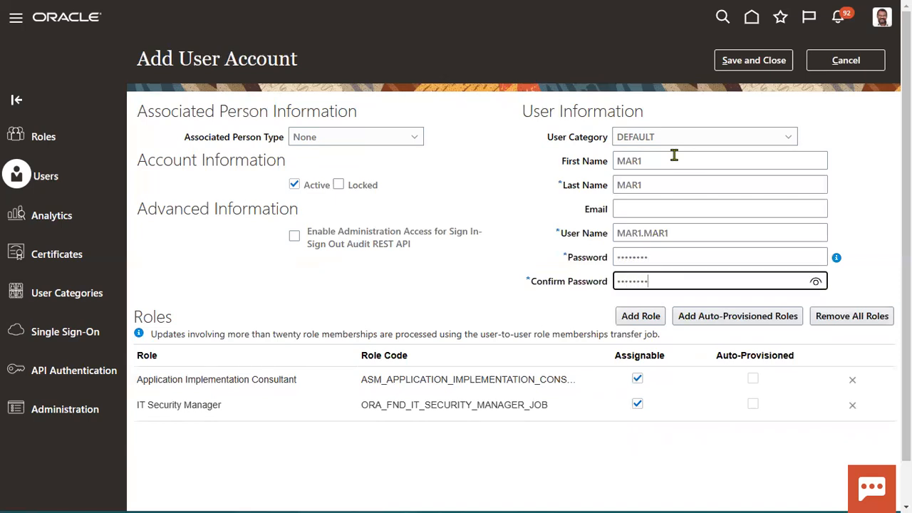
pyautogui.click(761, 62)
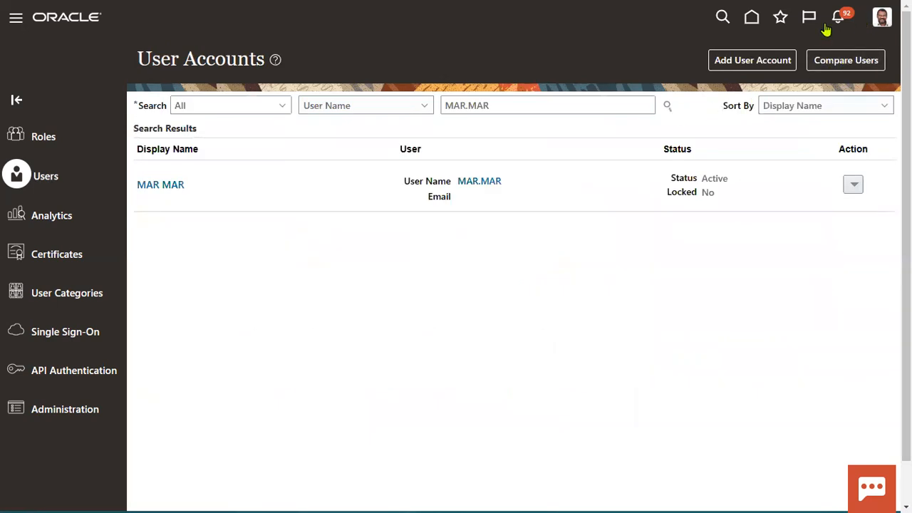
pyautogui.click(754, 17)
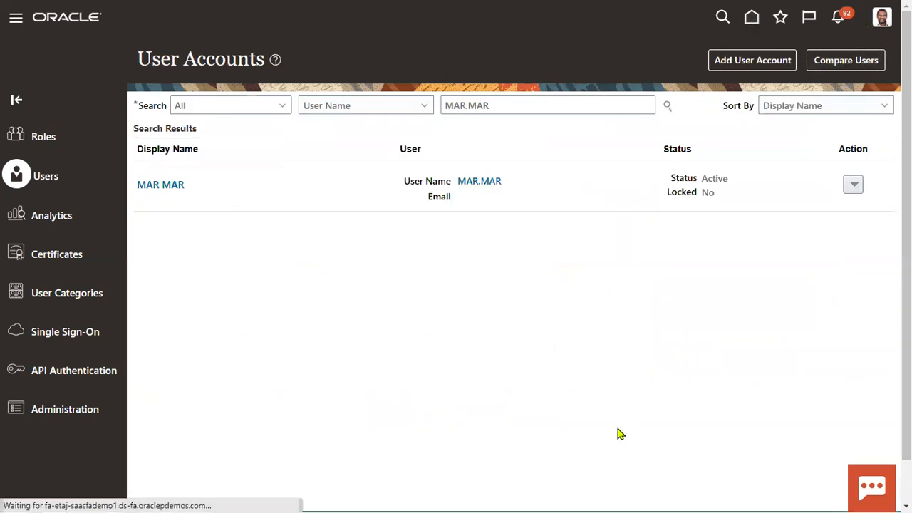
pyautogui.hotkey('alt', 'Tab')
pyautogui.hotkey('alt', 'Tab')
# Step: Select HCM Employee and NON-HCM Employee in B8:B9, then return to Oracle
pyautogui.moveTo(198, 212); pyautogui.dragTo(211, 244)
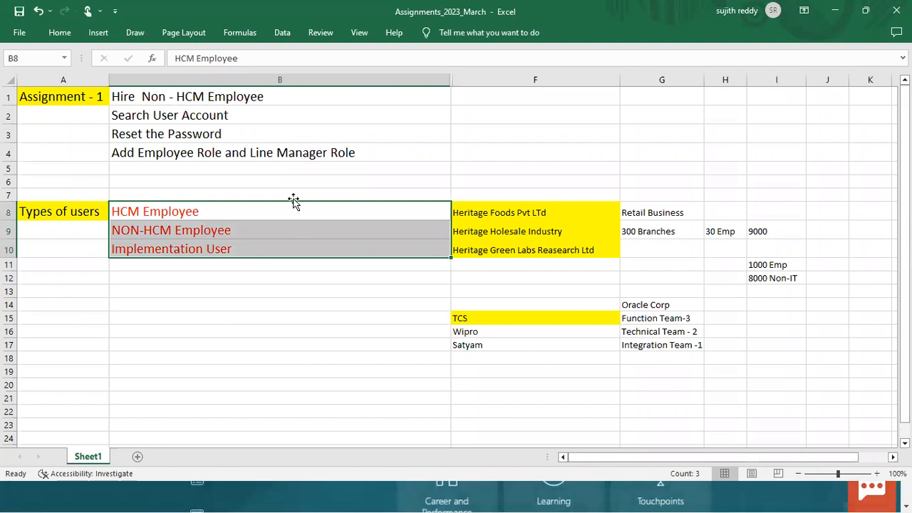
pyautogui.click(158, 499)
pyautogui.click(882, 30)
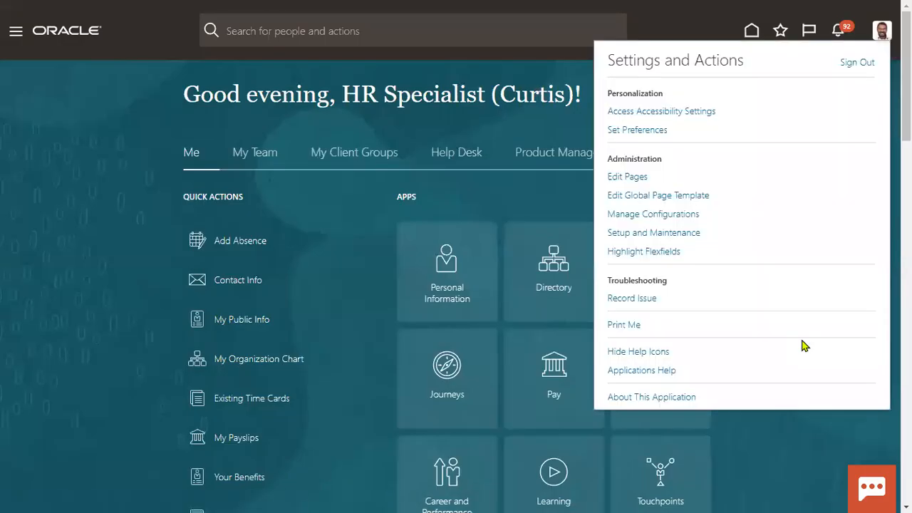
# Step: Sign out and sign back in as MAR.MAR with its password
pyautogui.click(857, 63)
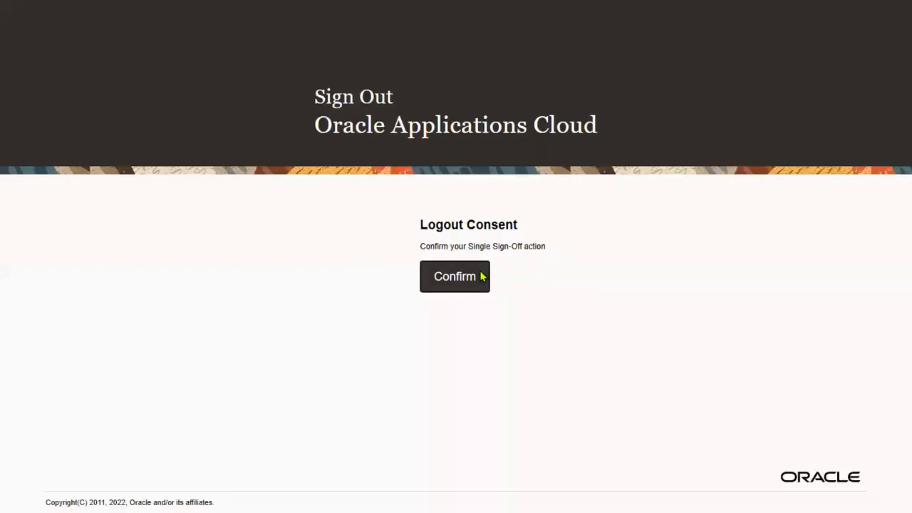
pyautogui.click(480, 275)
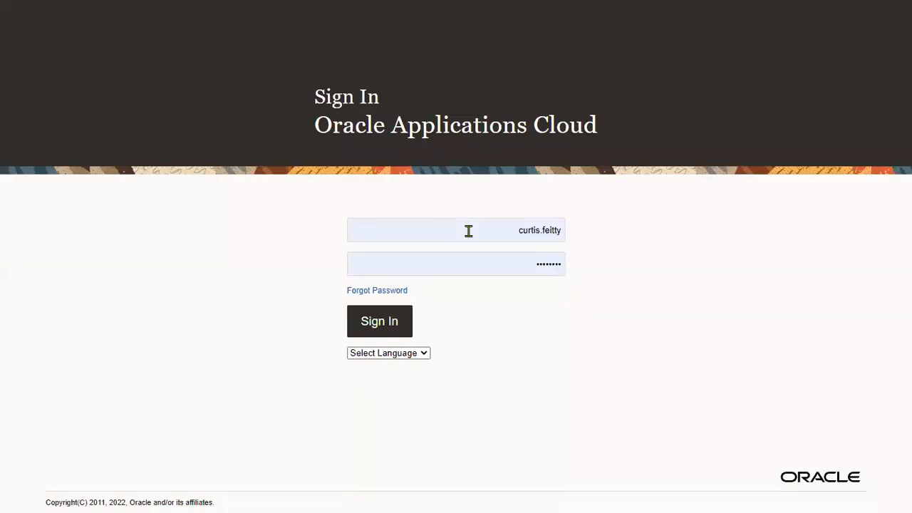
pyautogui.moveTo(467, 231); pyautogui.dragTo(0, 197)
pyautogui.write('M')
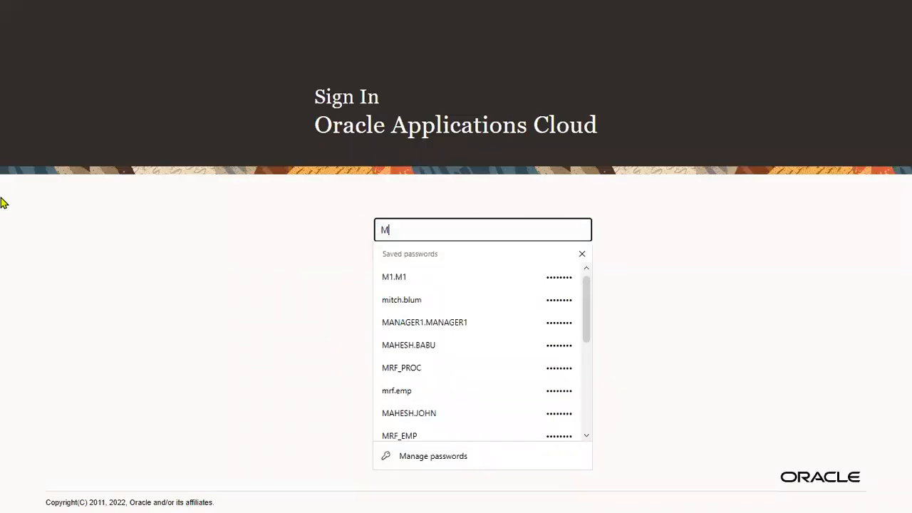
pyautogui.write('AR.MAR')
pyautogui.press('Tab')
pyautogui.write('Wel')
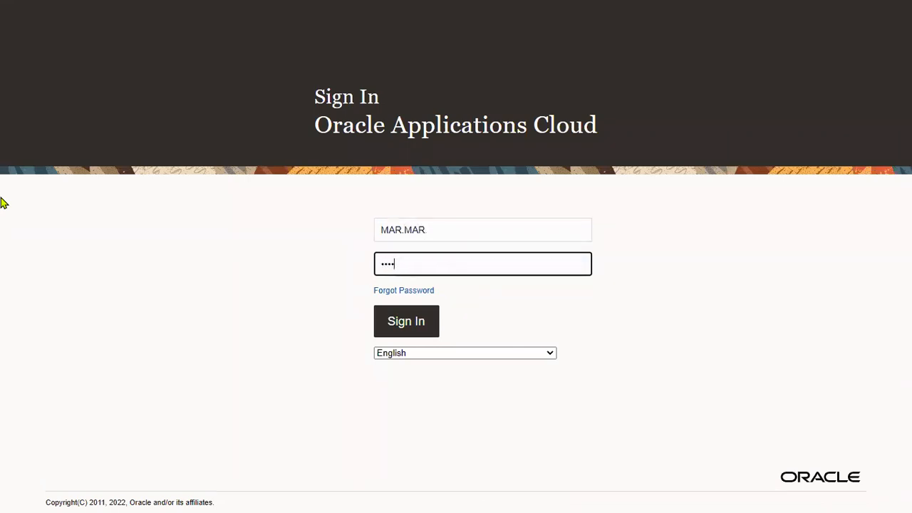
pyautogui.write('come1')
pyautogui.click(407, 326)
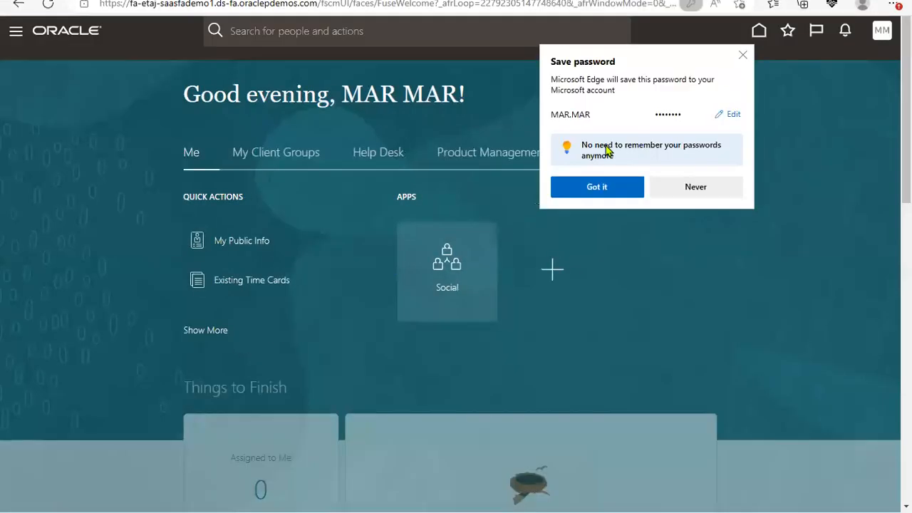
# Step: Dismiss the save-password prompt, browse settings and the Navigator's Me group, then sign out
pyautogui.click(750, 299)
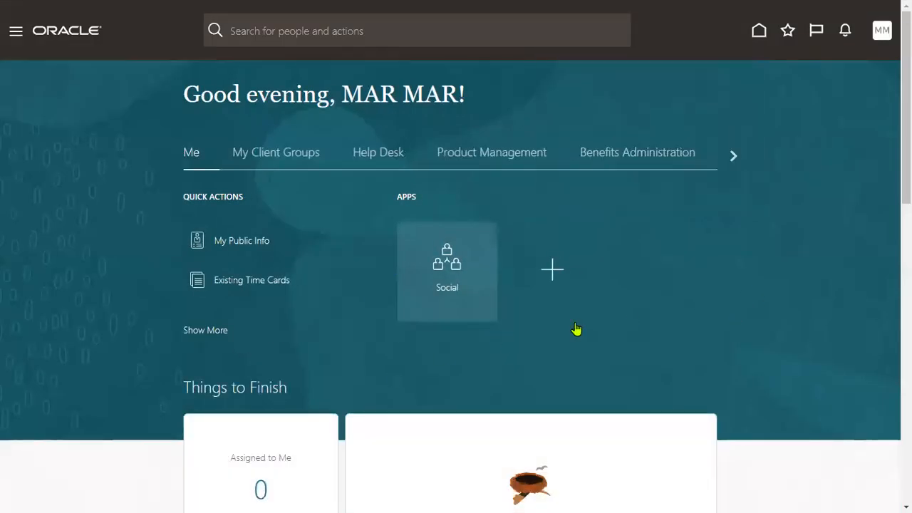
pyautogui.click(883, 37)
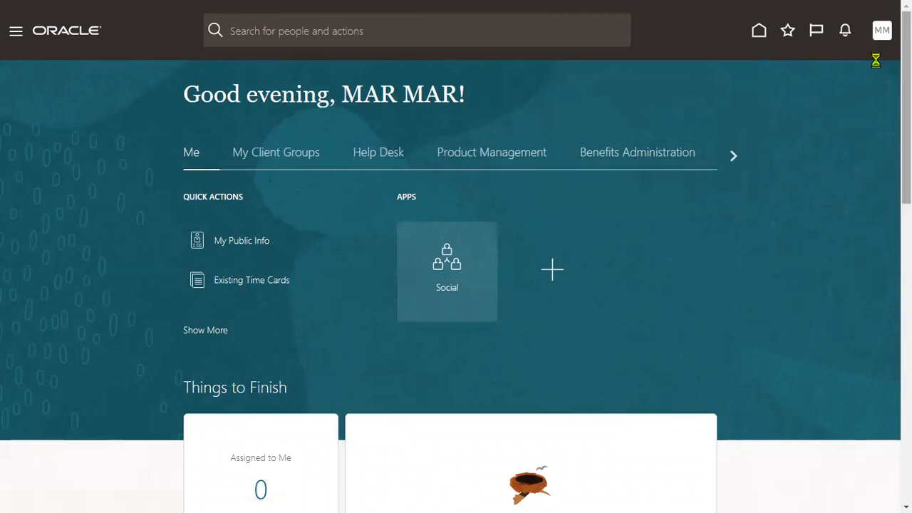
pyautogui.click(76, 81)
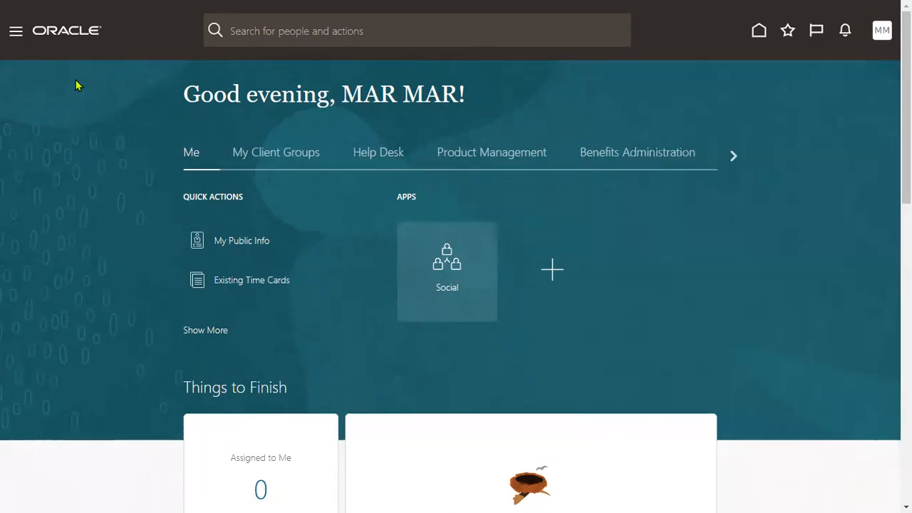
pyautogui.click(16, 31)
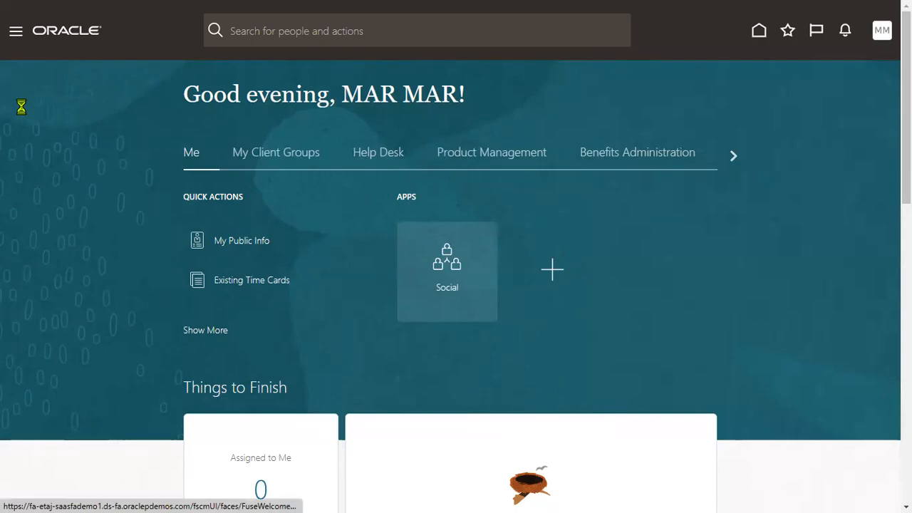
pyautogui.click(26, 77)
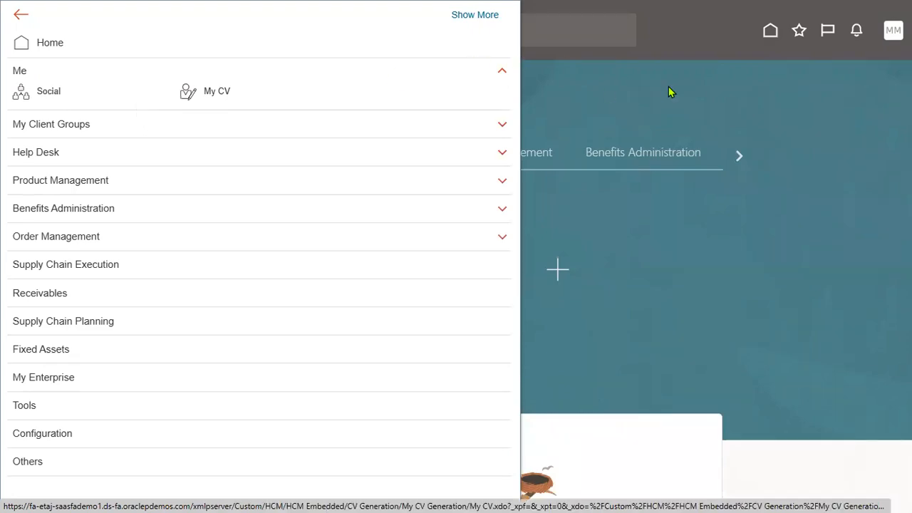
pyautogui.click(696, 72)
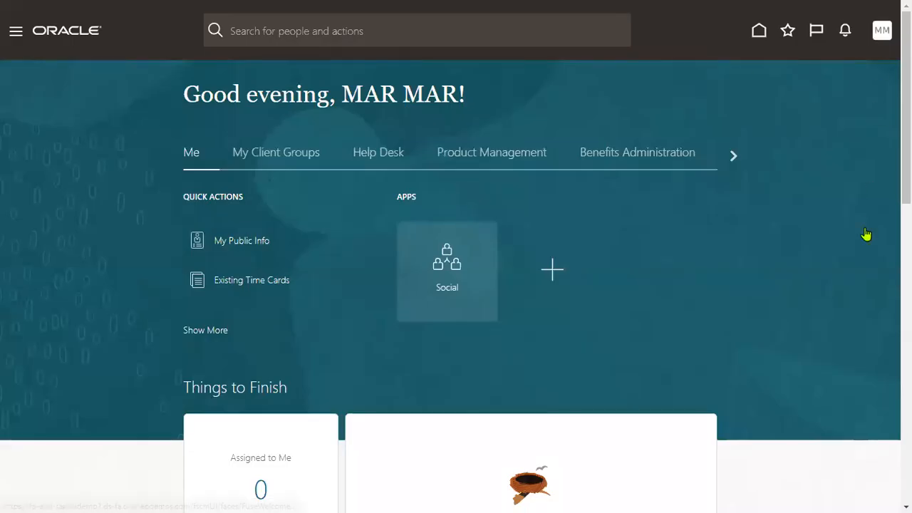
pyautogui.click(859, 62)
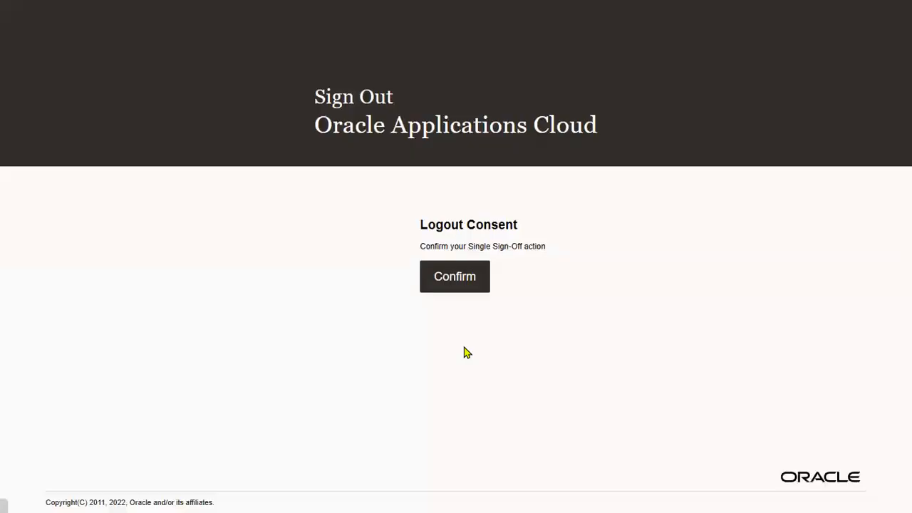
# Step: Confirm the single sign-off and sign in as another user with their username and password
pyautogui.click(467, 275)
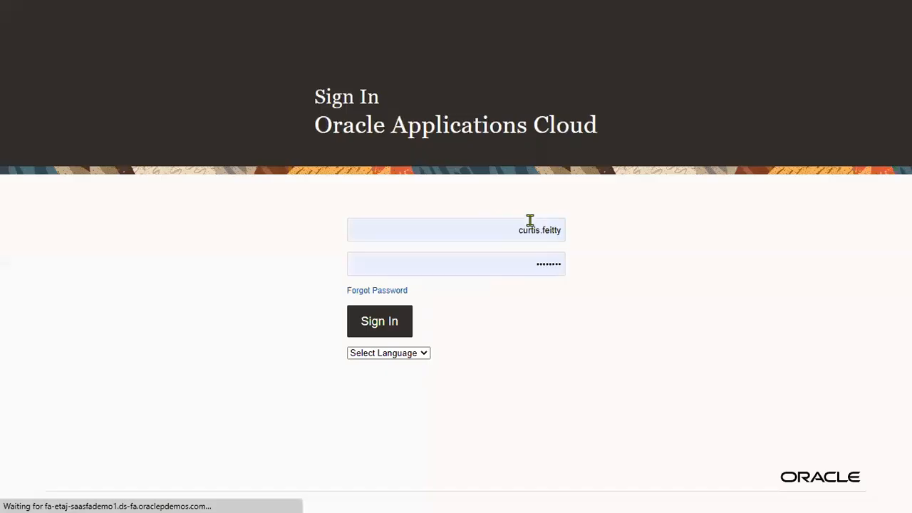
pyautogui.doubleClick(506, 228)
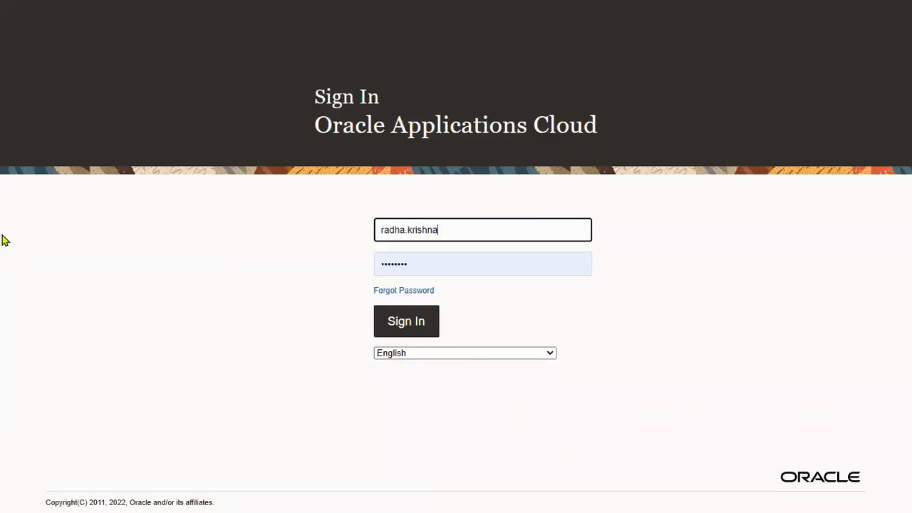
pyautogui.press('Tab')
pyautogui.write('••••••••')
pyautogui.click(405, 326)
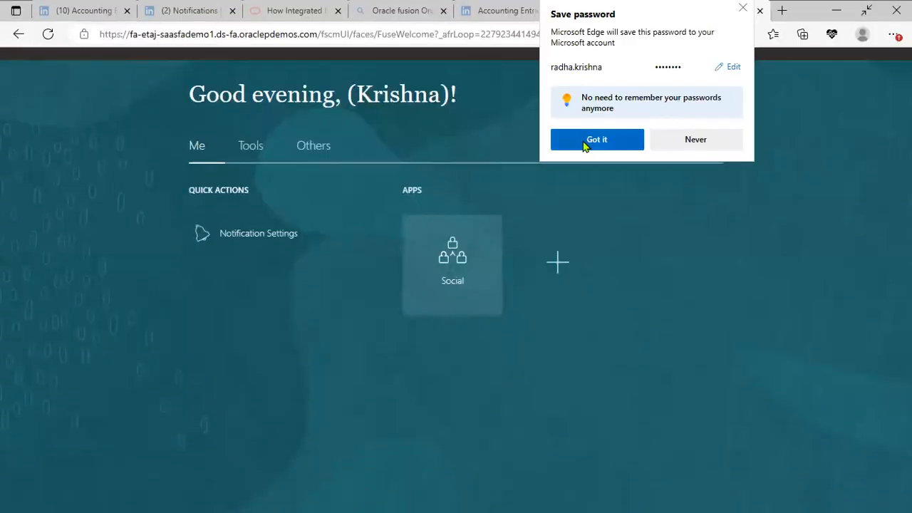
# Step: Browse the Navigator's Me, Tools and Others sections, then sign out and confirm single sign-off
pyautogui.click(16, 32)
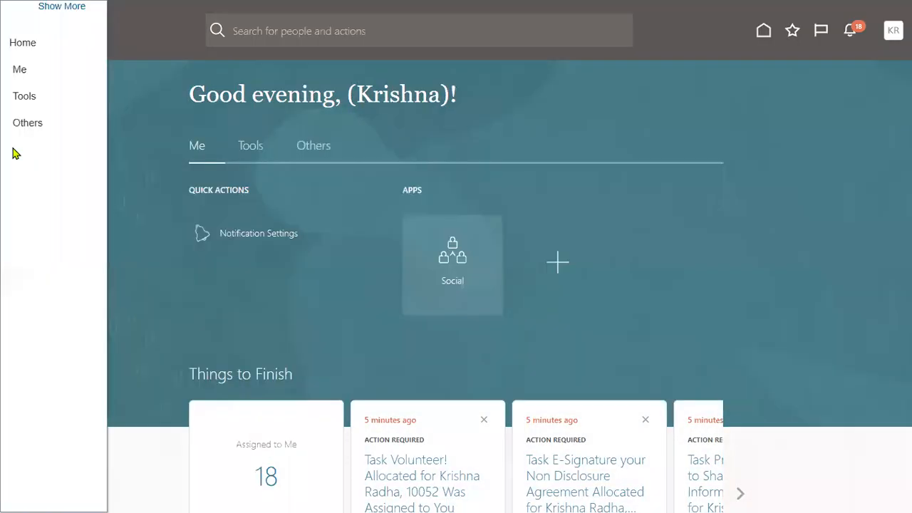
pyautogui.click(38, 76)
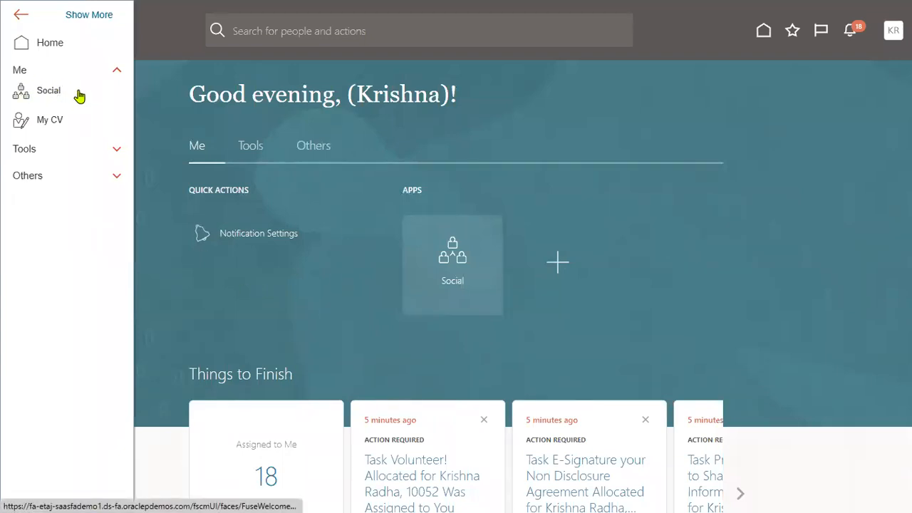
pyautogui.click(44, 147)
pyautogui.click(42, 153)
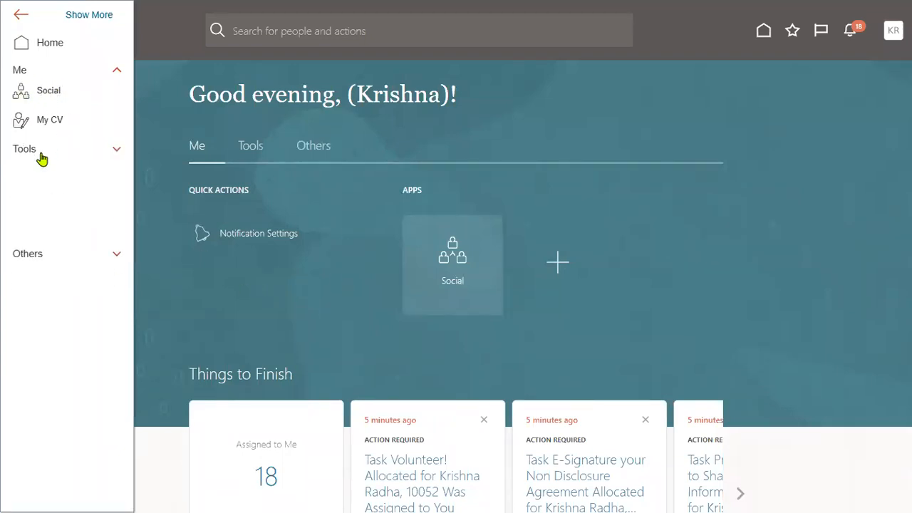
pyautogui.click(34, 178)
pyautogui.click(666, 91)
pyautogui.click(882, 31)
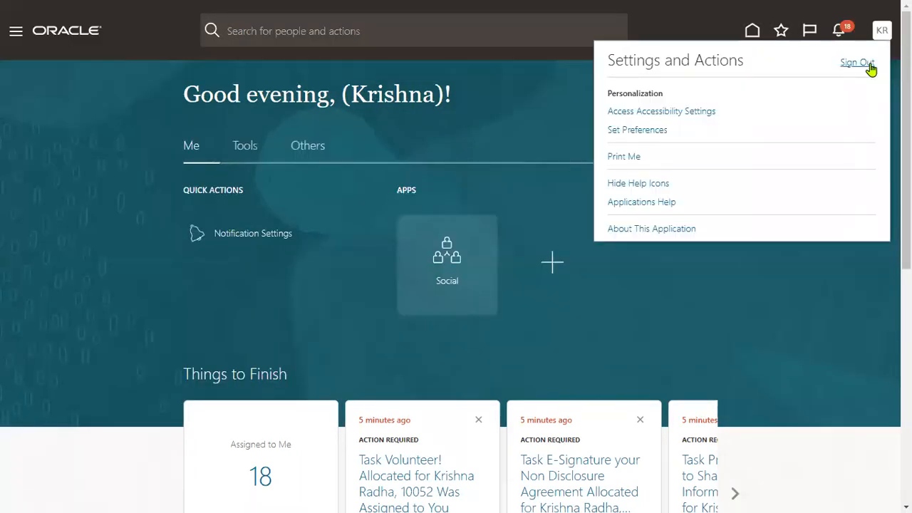
pyautogui.click(858, 63)
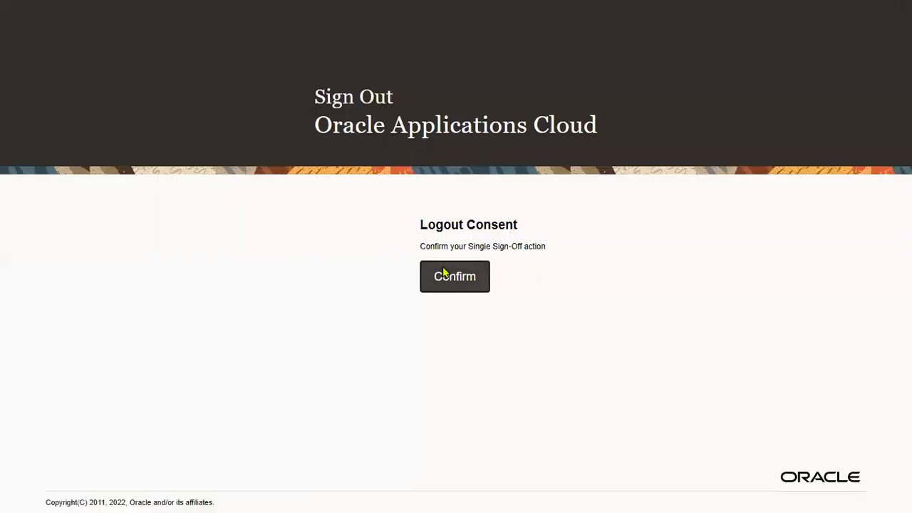
pyautogui.click(443, 274)
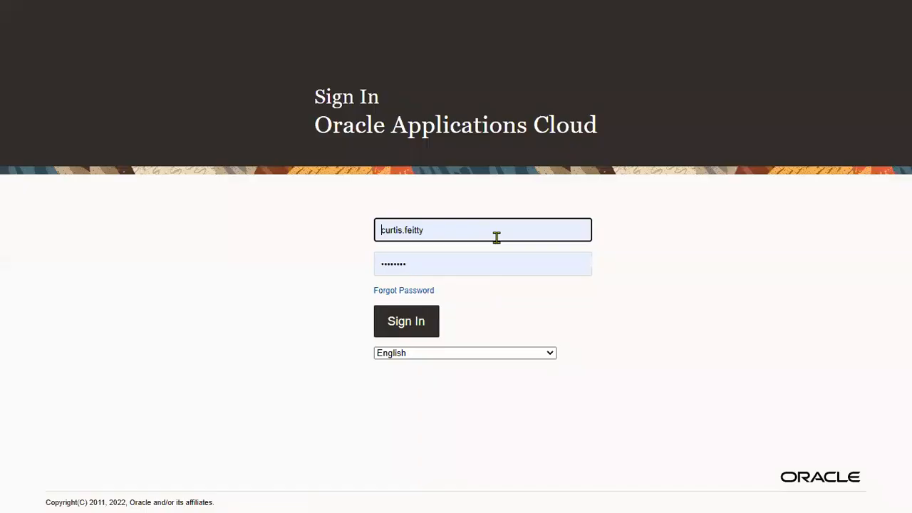
# Step: Attempt to sign in with a new username and password, which fails
pyautogui.doubleClick(495, 235)
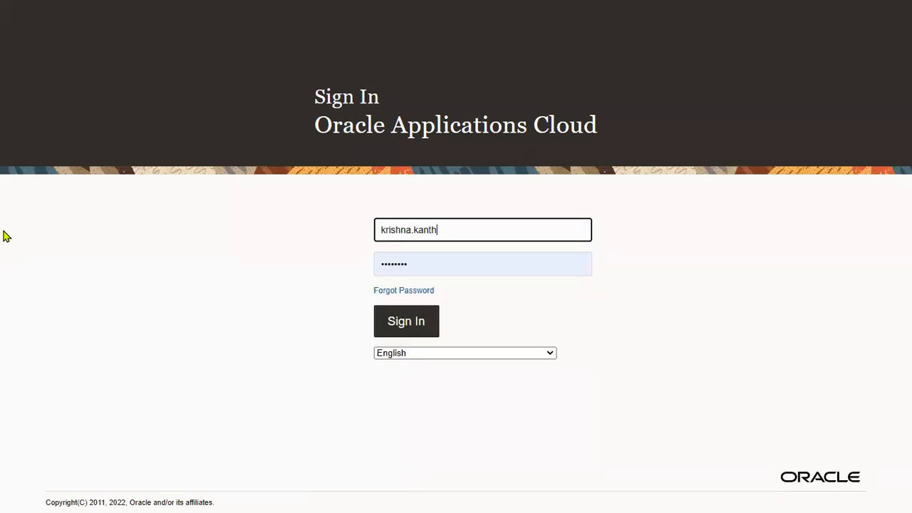
pyautogui.press('Tab')
pyautogui.write('••••••')
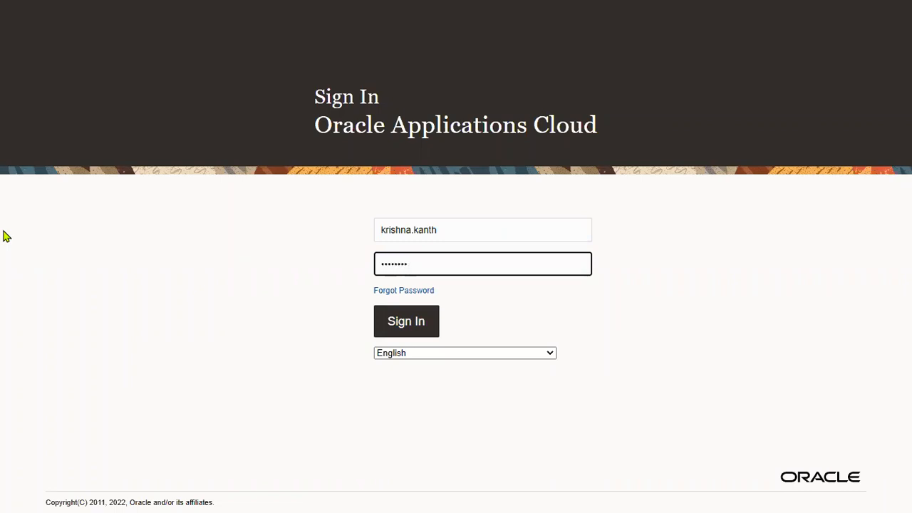
pyautogui.press('Return')
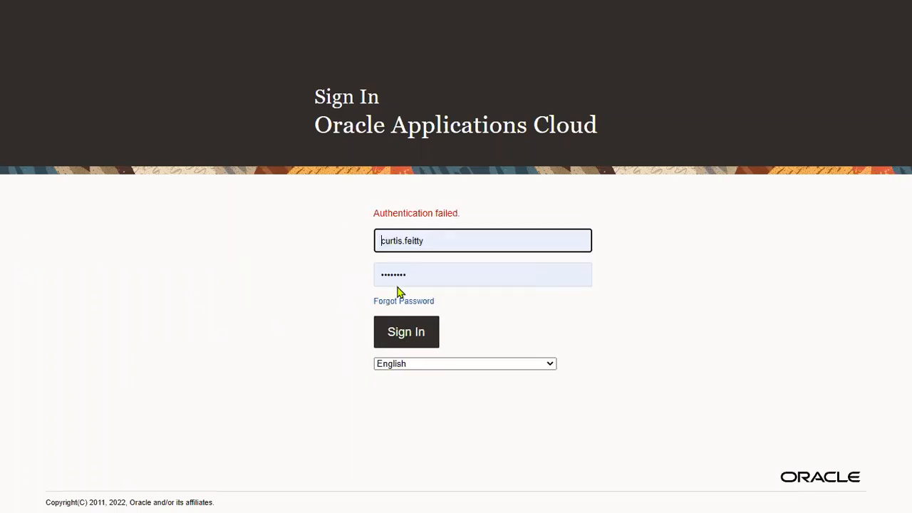
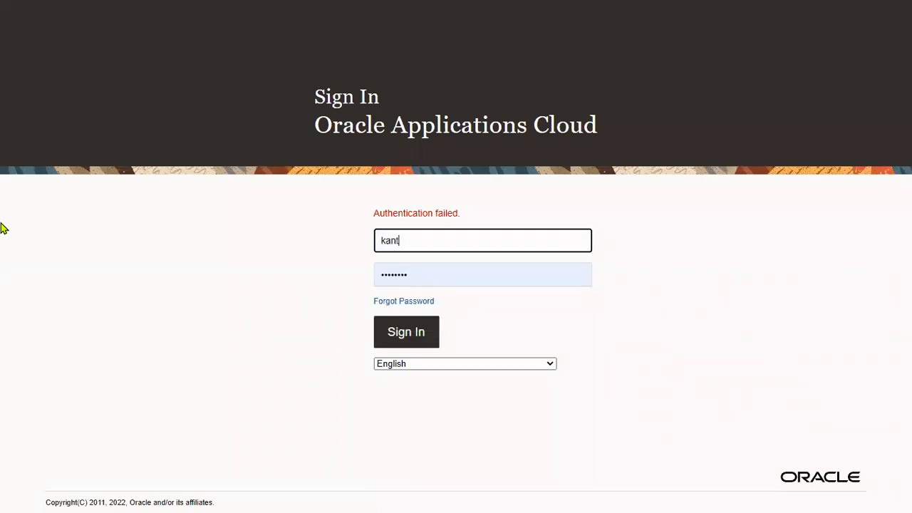
# Step: Retry with the employee's username, then sign in with the autofilled HR Specialist credentials
pyautogui.press('Tab')
pyautogui.write('••')
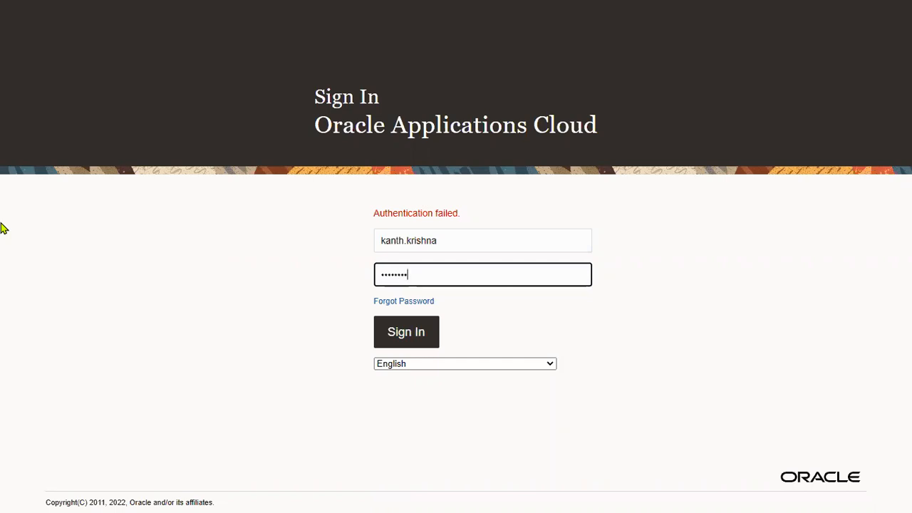
pyautogui.press('Return')
pyautogui.click(404, 333)
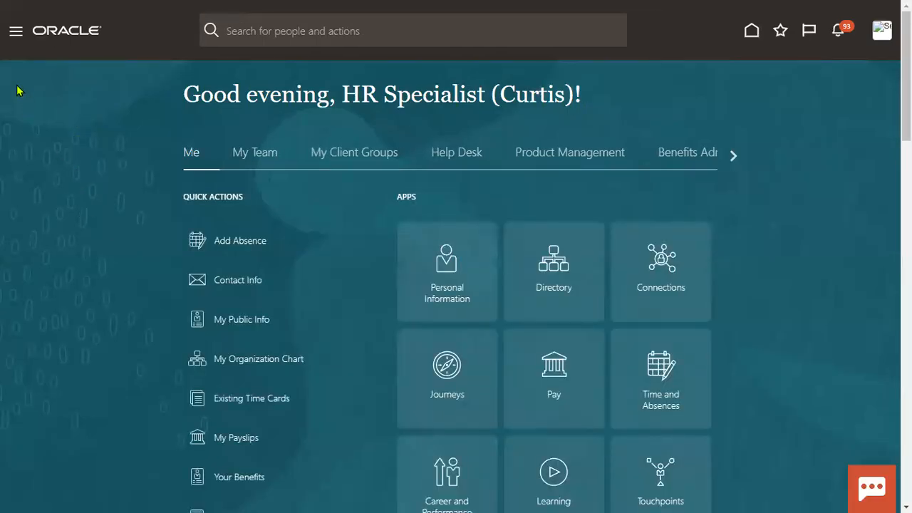
# Step: Open the Security Console from the Navigator's Tools section
pyautogui.click(16, 32)
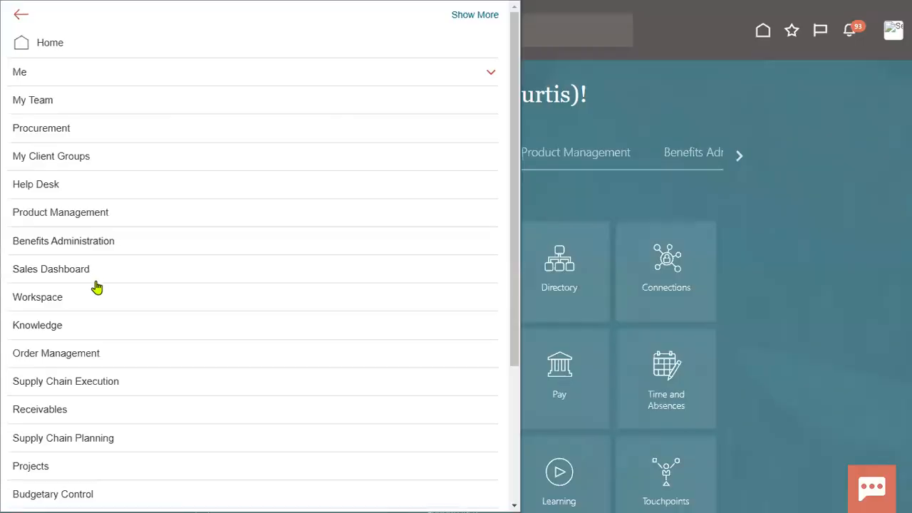
pyautogui.scroll(-3, 93, 254)
pyautogui.click(79, 385)
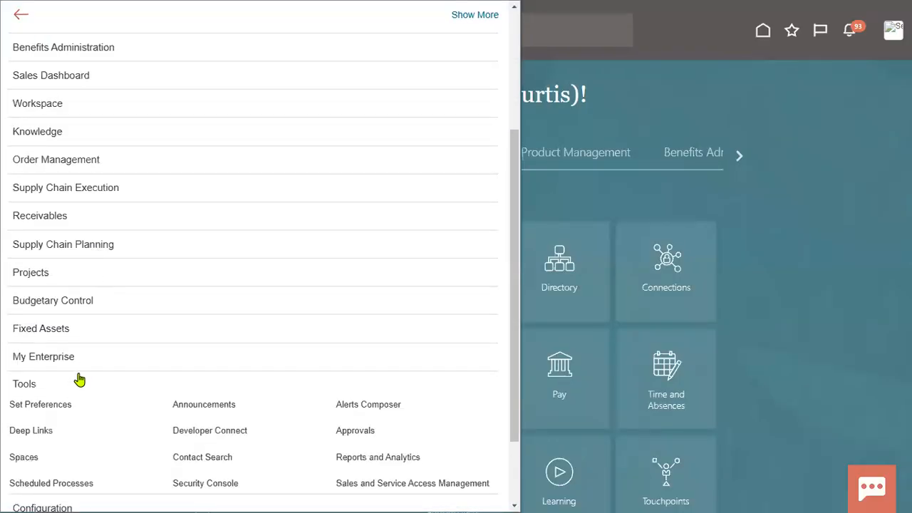
pyautogui.scroll(-3, 130, 377)
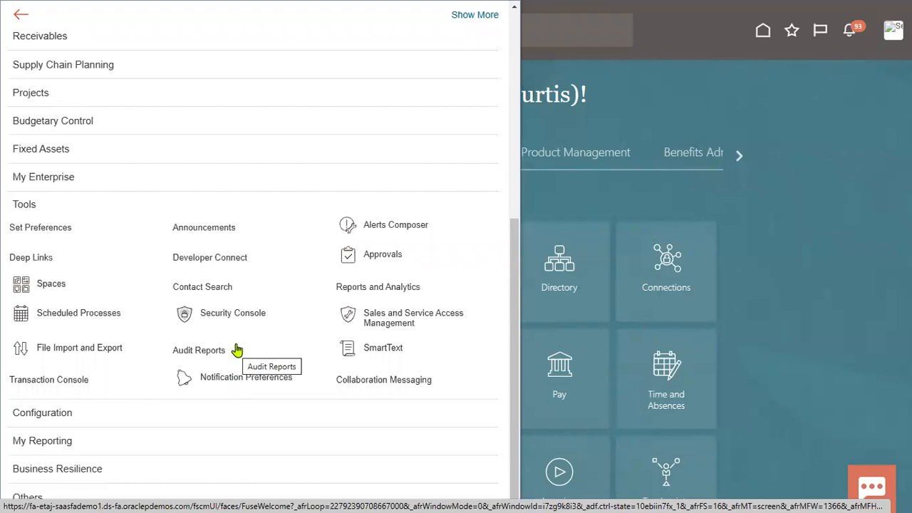
pyautogui.click(238, 350)
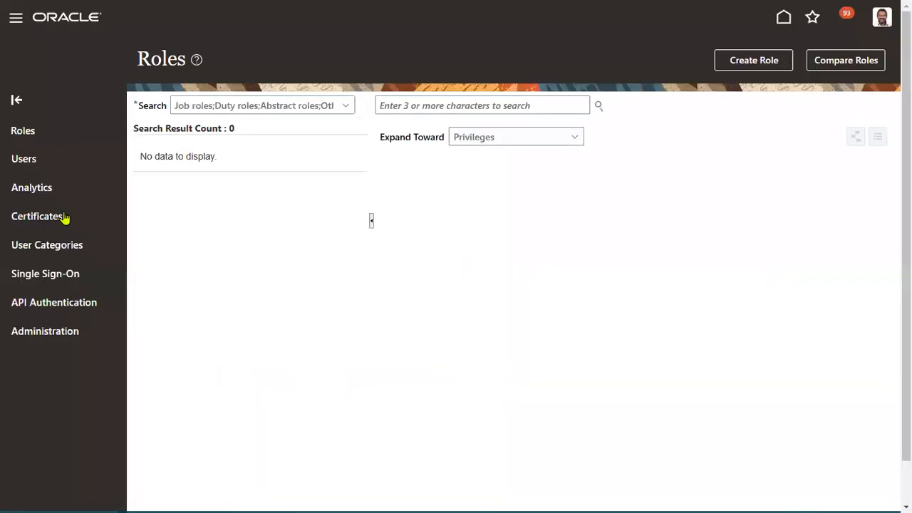
# Step: Search Users for the employee's name and open the matching Finance Administrator user account
pyautogui.click(109, 195)
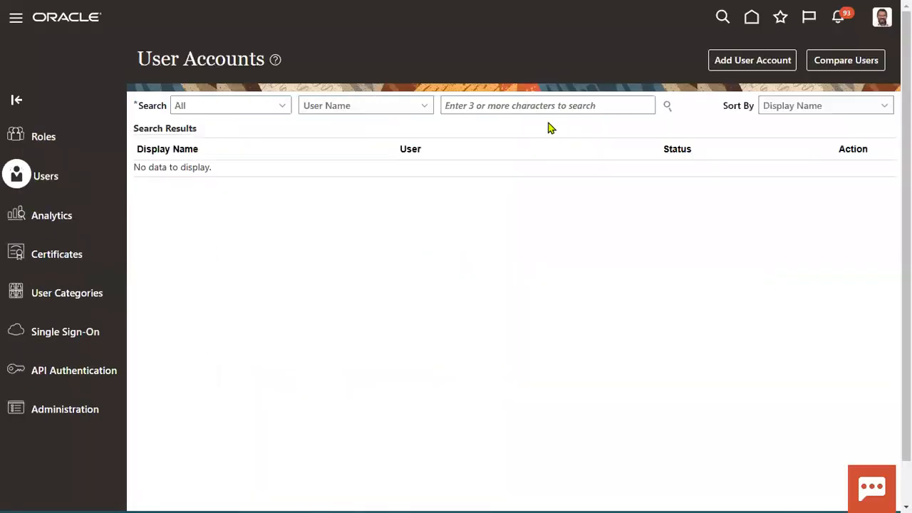
pyautogui.click(520, 101)
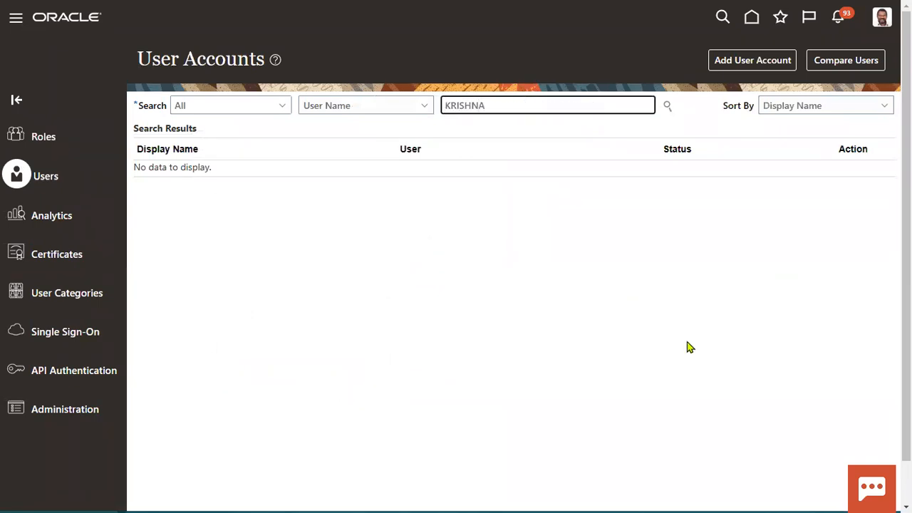
pyautogui.click(667, 106)
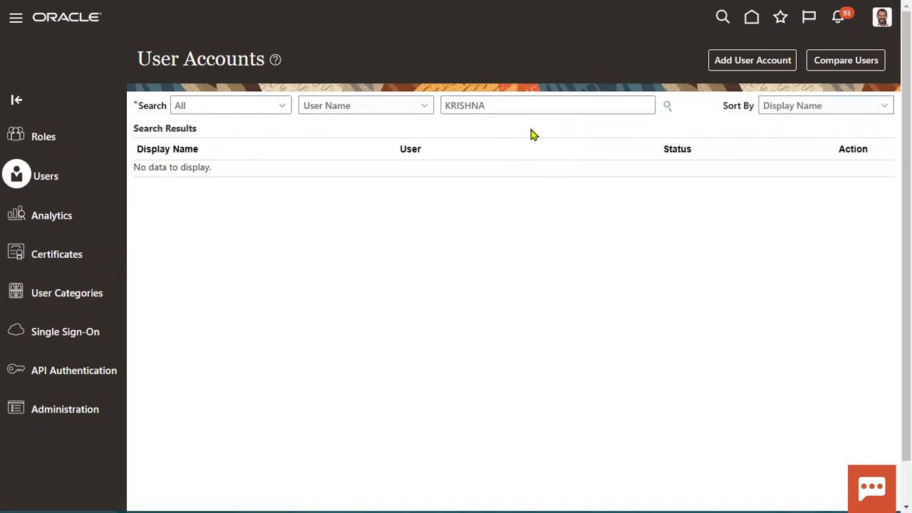
pyautogui.doubleClick(533, 109)
pyautogui.press('Return')
pyautogui.click(487, 181)
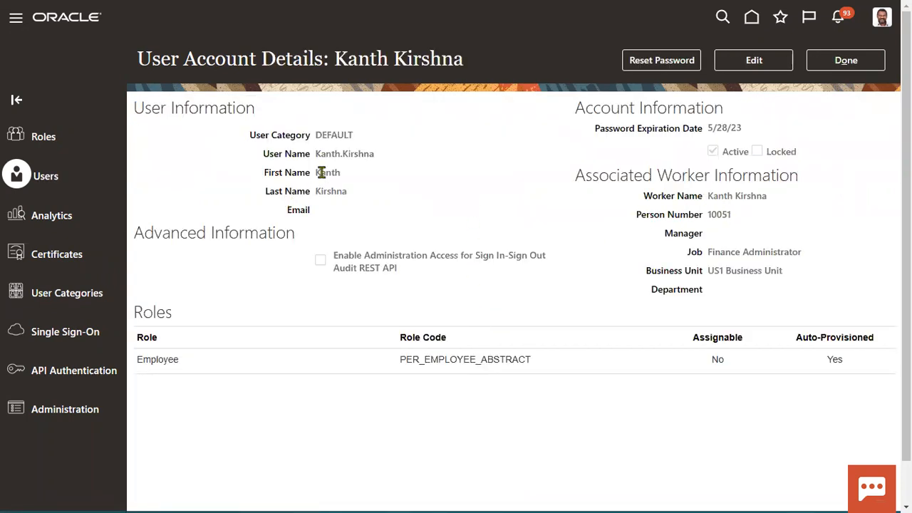
pyautogui.moveTo(314, 153); pyautogui.dragTo(378, 161)
# Step: Reset the user's password manually with a new confirmed password, then finish with Done
pyautogui.click(659, 59)
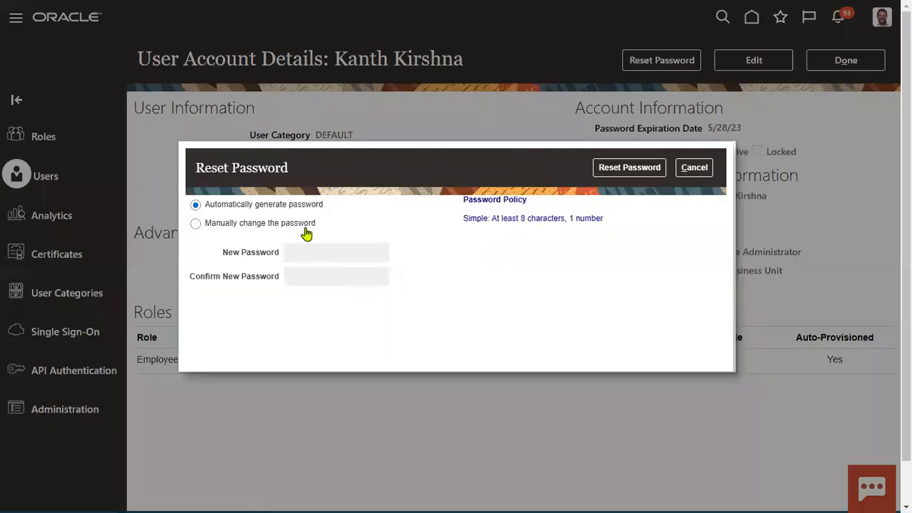
pyautogui.click(301, 227)
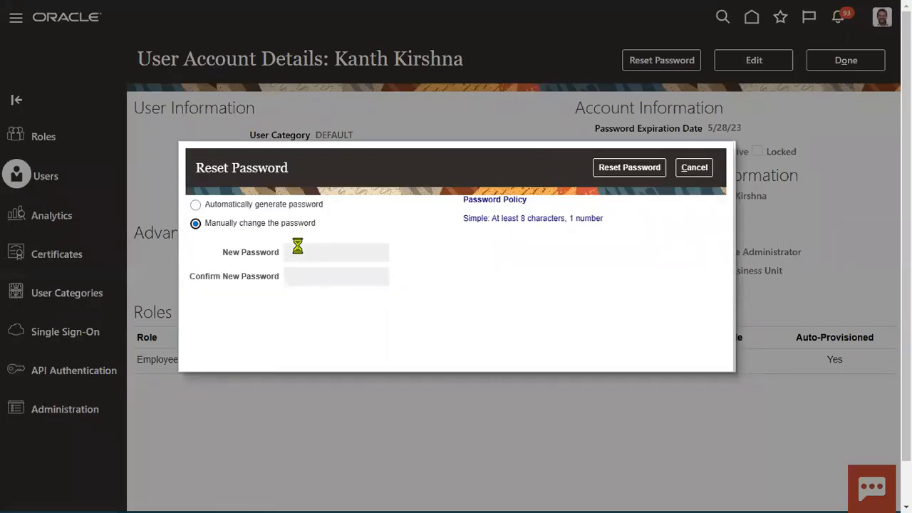
pyautogui.click(316, 248)
pyautogui.write('••••••••')
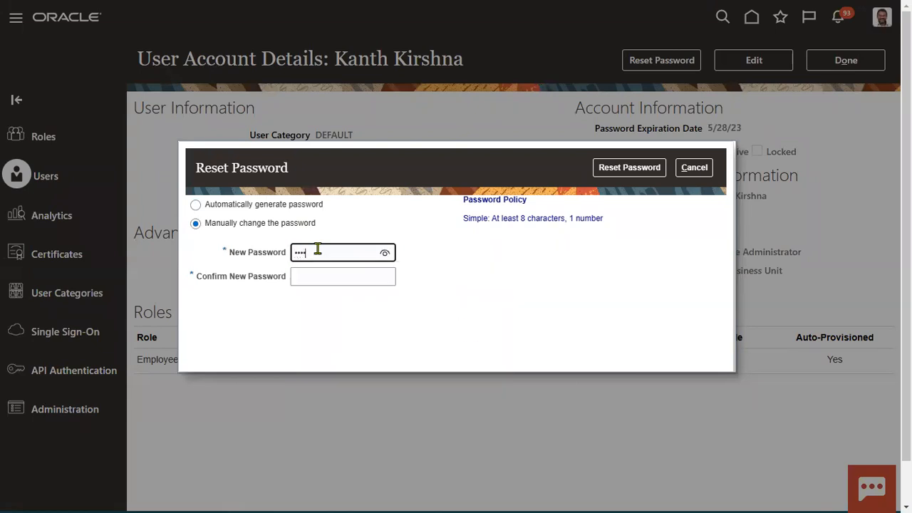
pyautogui.press('Tab')
pyautogui.write('••••••••')
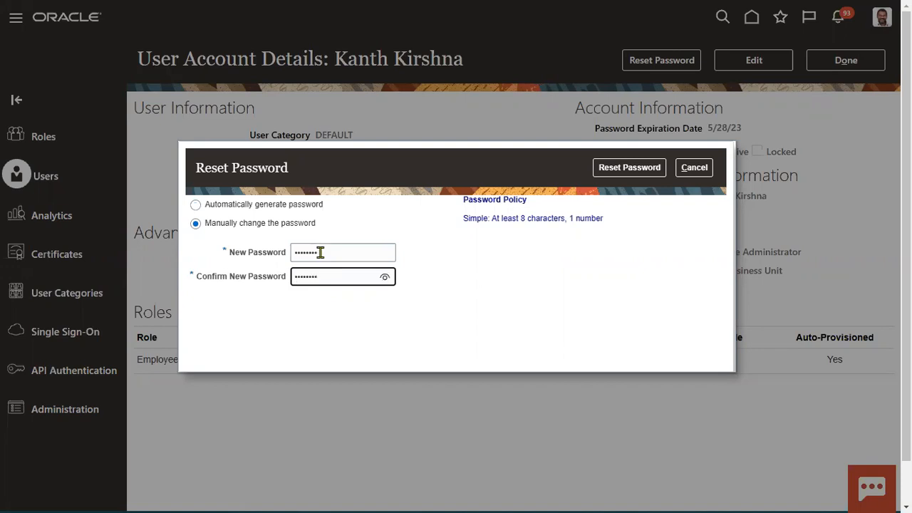
pyautogui.click(629, 167)
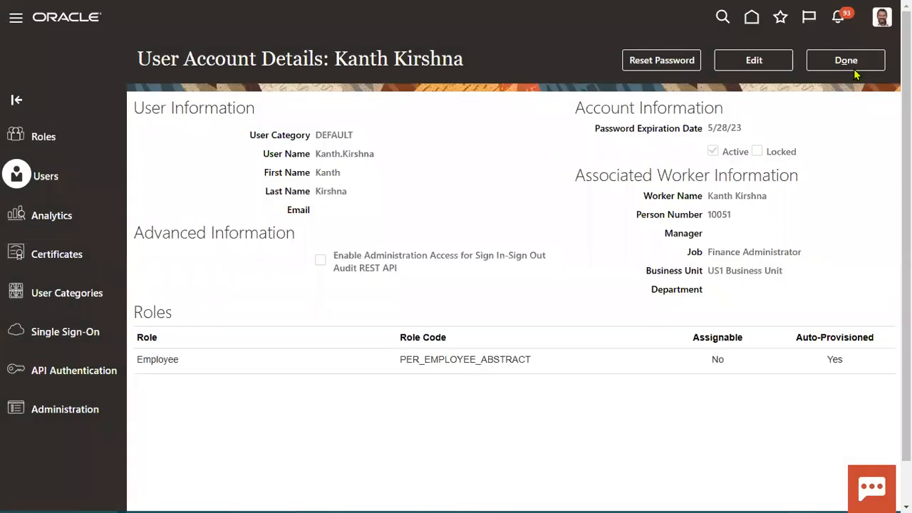
pyautogui.click(855, 66)
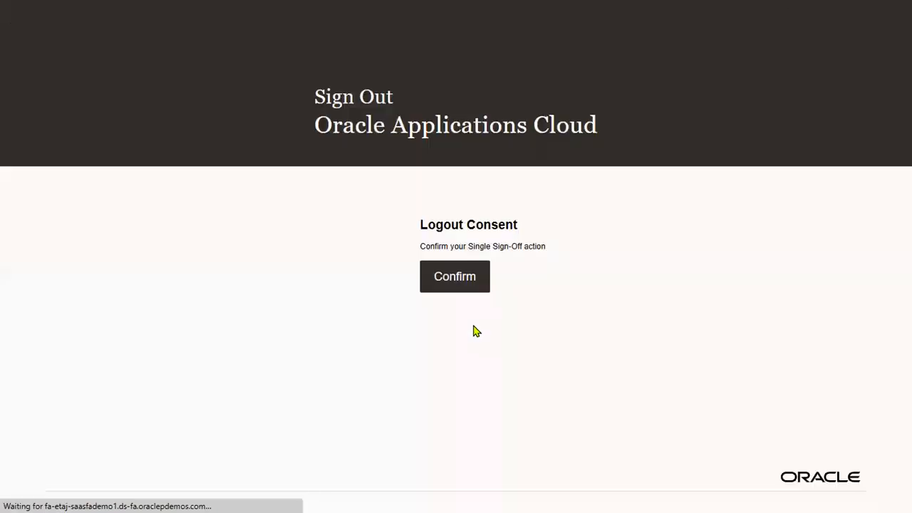
# Step: Confirm sign-out and sign in as the reset employee using their user name and new password
pyautogui.click(474, 283)
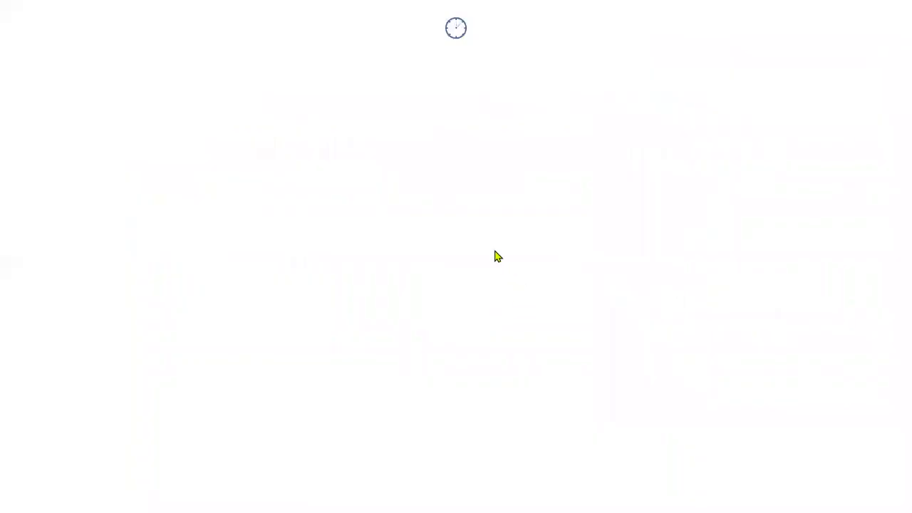
pyautogui.hotkey('ctrl', 'a')
pyautogui.press('Tab')
pyautogui.write('••••••••')
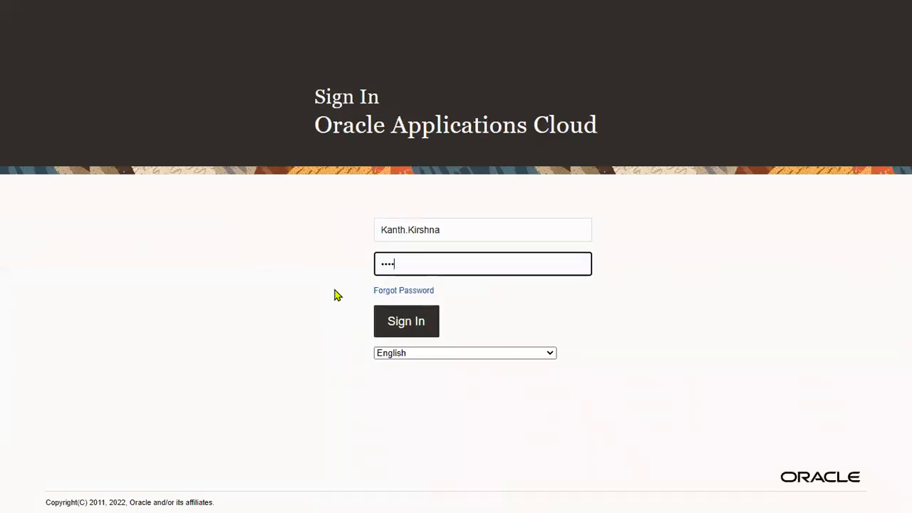
pyautogui.click(409, 321)
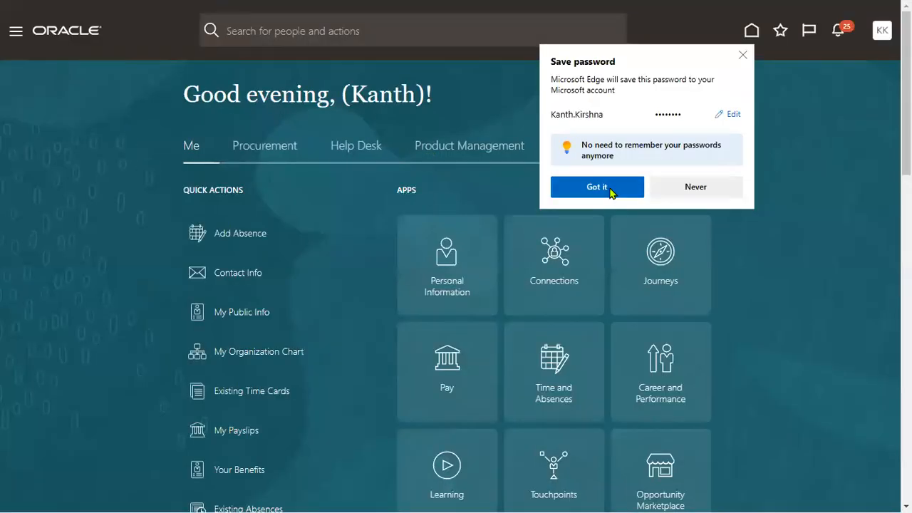
# Step: Dismiss the save-password popup, open Me > Personal Information > Employment Info, then return home
pyautogui.click(602, 187)
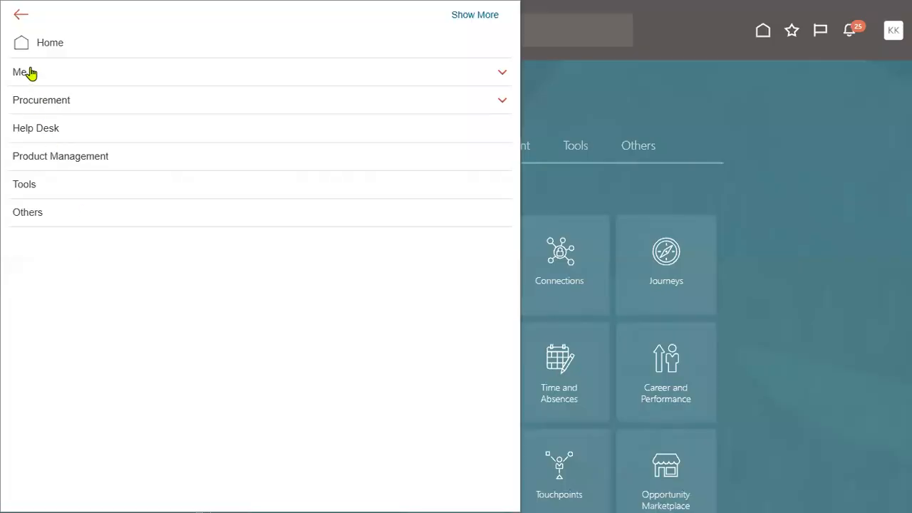
pyautogui.click(57, 75)
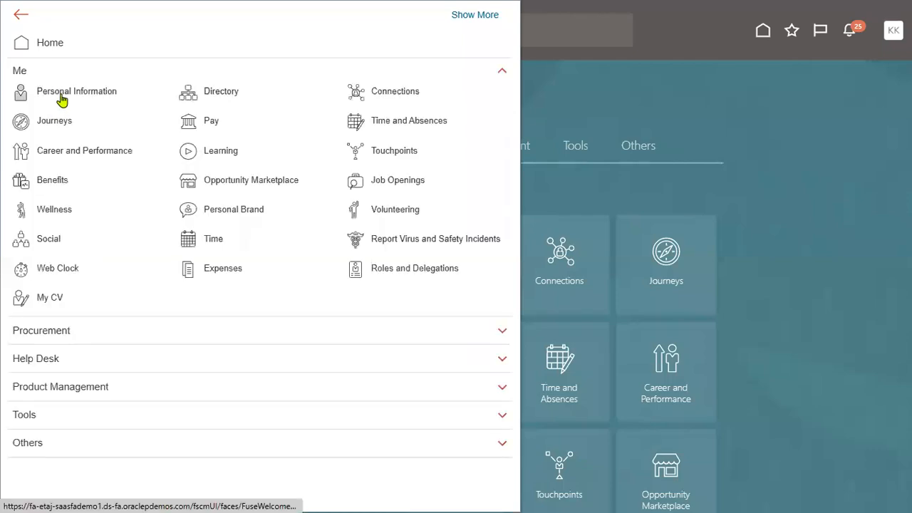
pyautogui.click(62, 94)
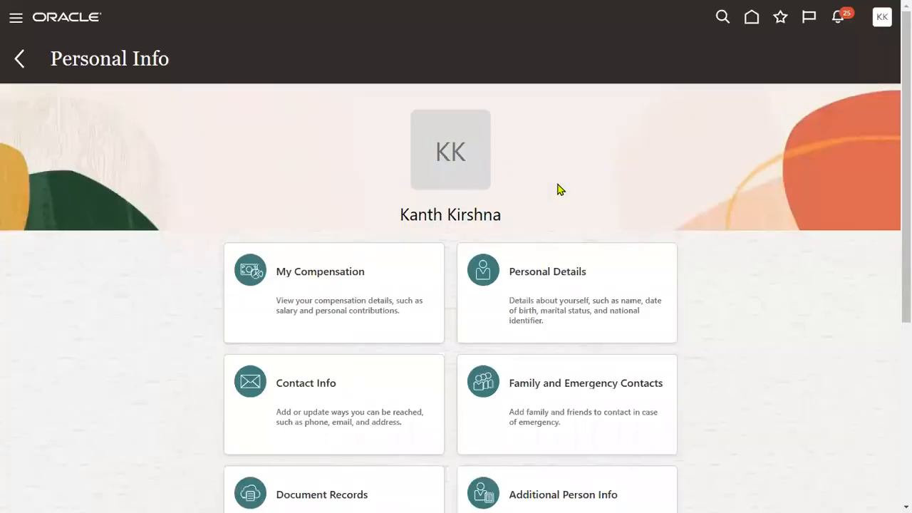
pyautogui.scroll(-2, 428, 228)
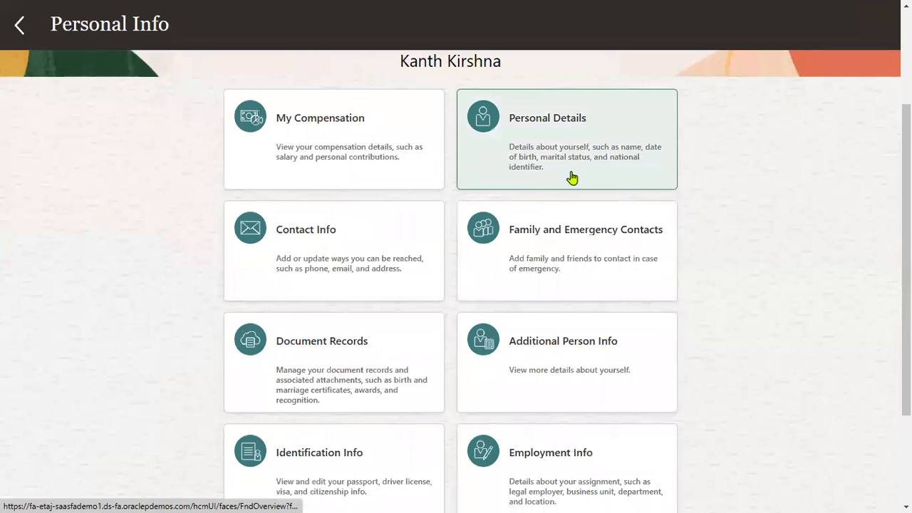
pyautogui.scroll(-2, 561, 342)
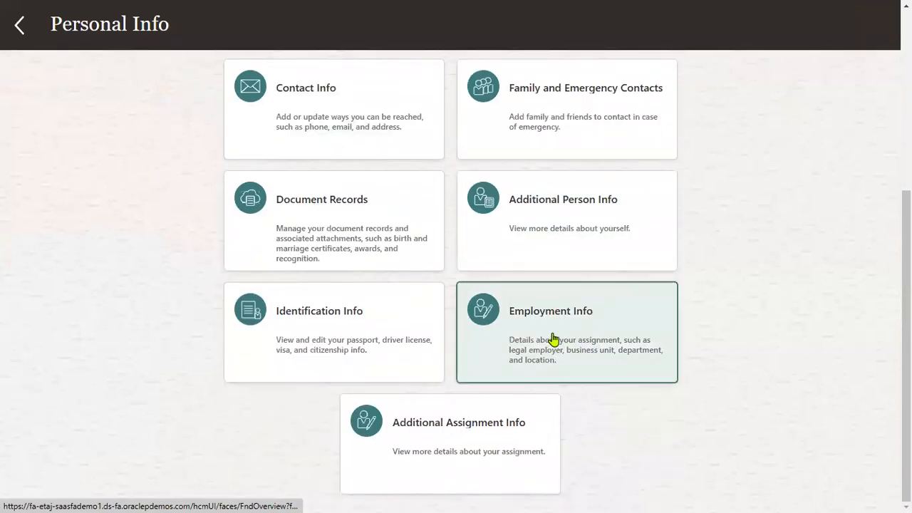
pyautogui.click(554, 339)
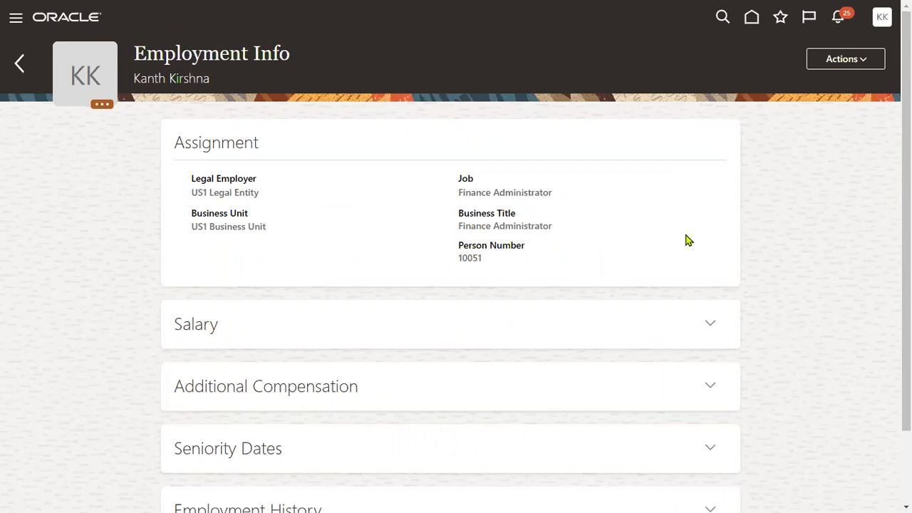
pyautogui.click(750, 19)
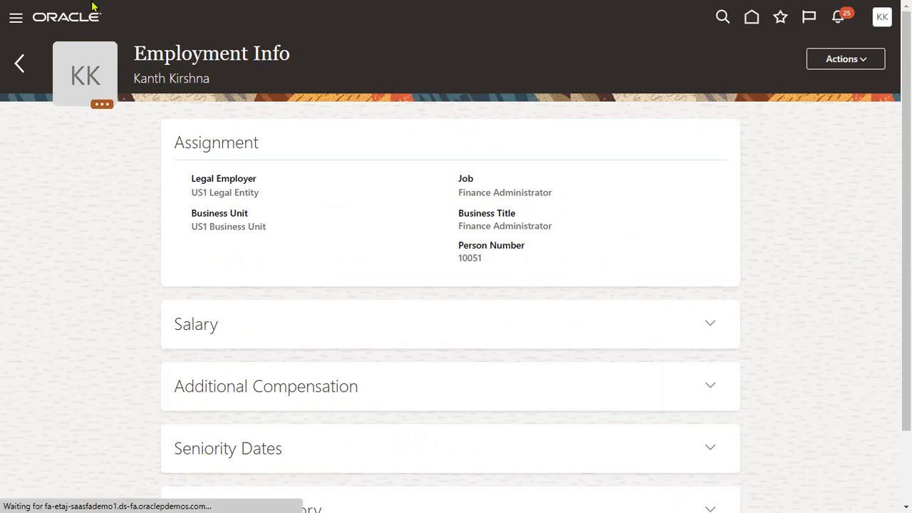